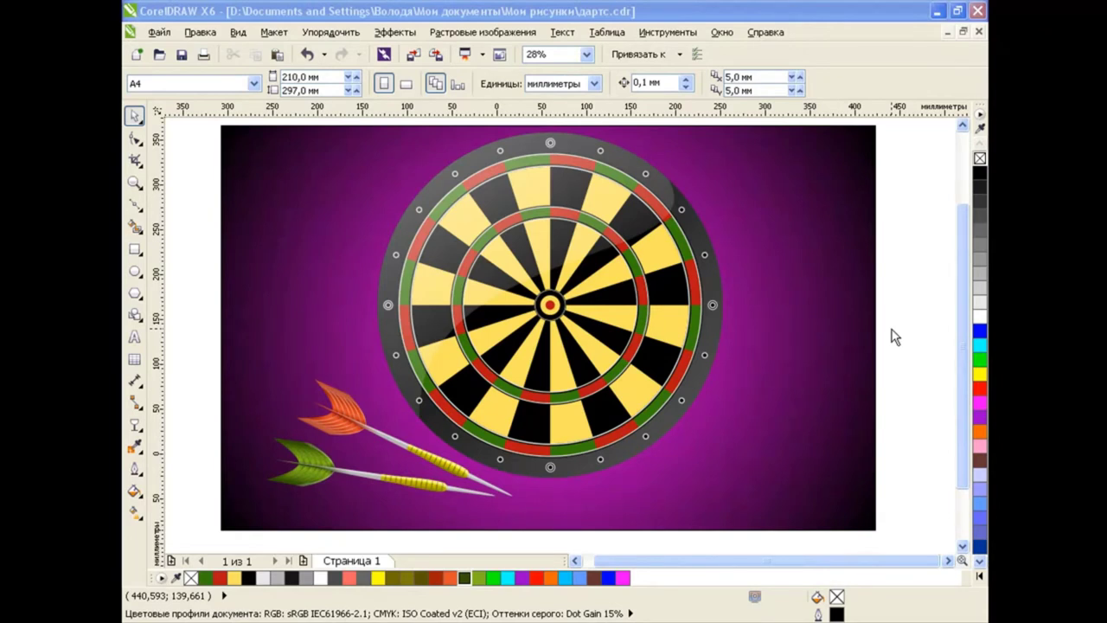
# Preview the finished dartboard and green dart groups, then clear the selection
pyautogui.click(644, 262)
pyautogui.click(320, 468)
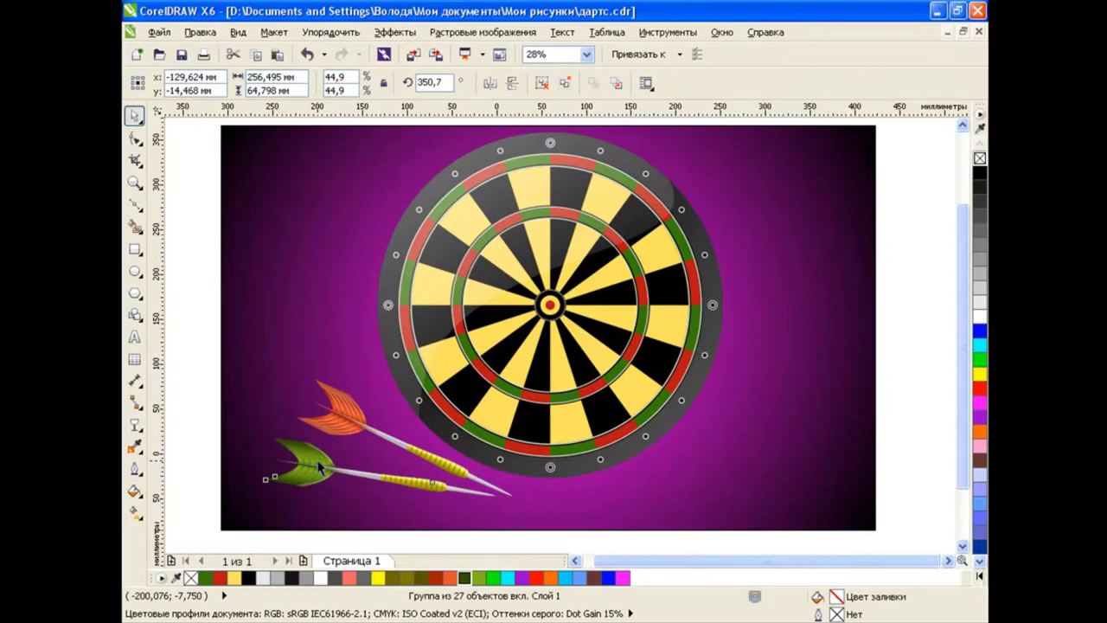
pyautogui.click(899, 367)
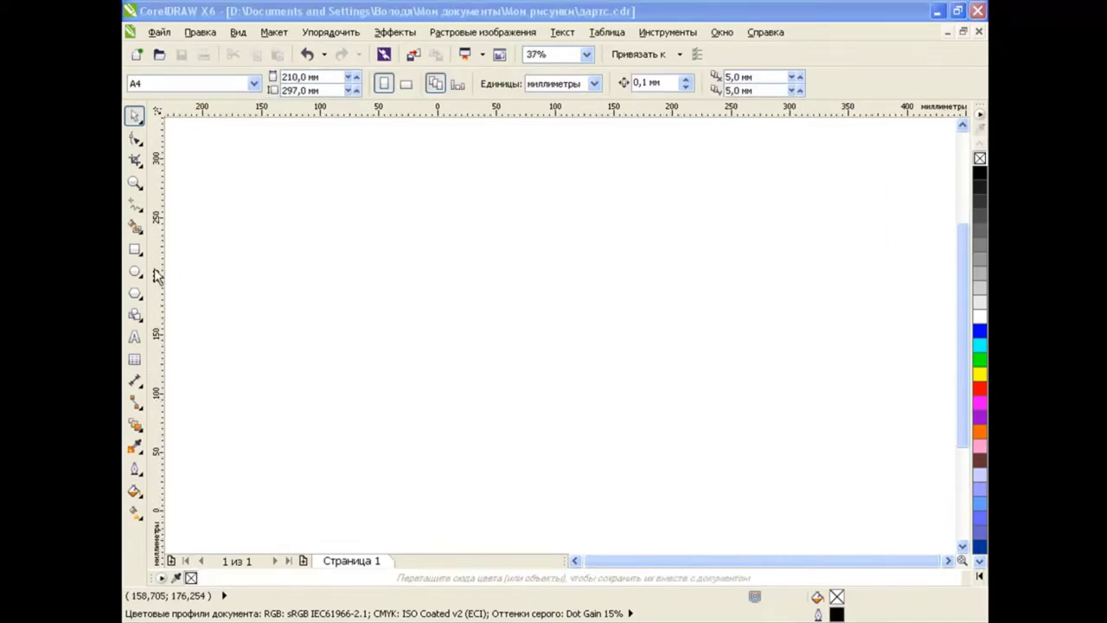
pyautogui.click(134, 270)
# Draw a large circle on the page with the Ellipse tool and select it
pyautogui.click(208, 270)
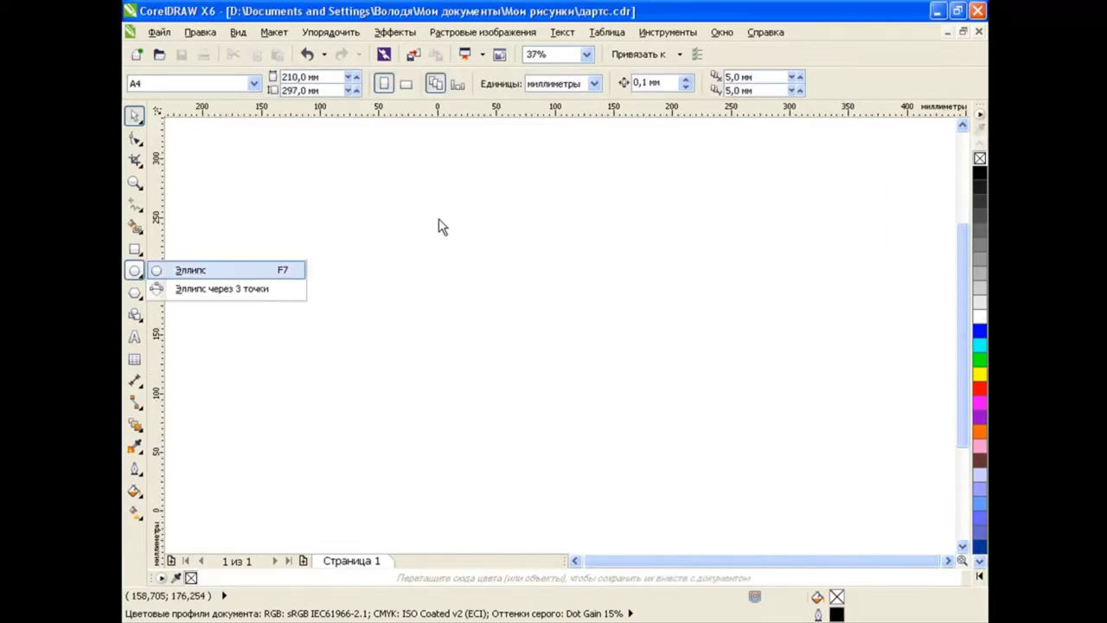
pyautogui.moveTo(372, 134); pyautogui.dragTo(776, 508)
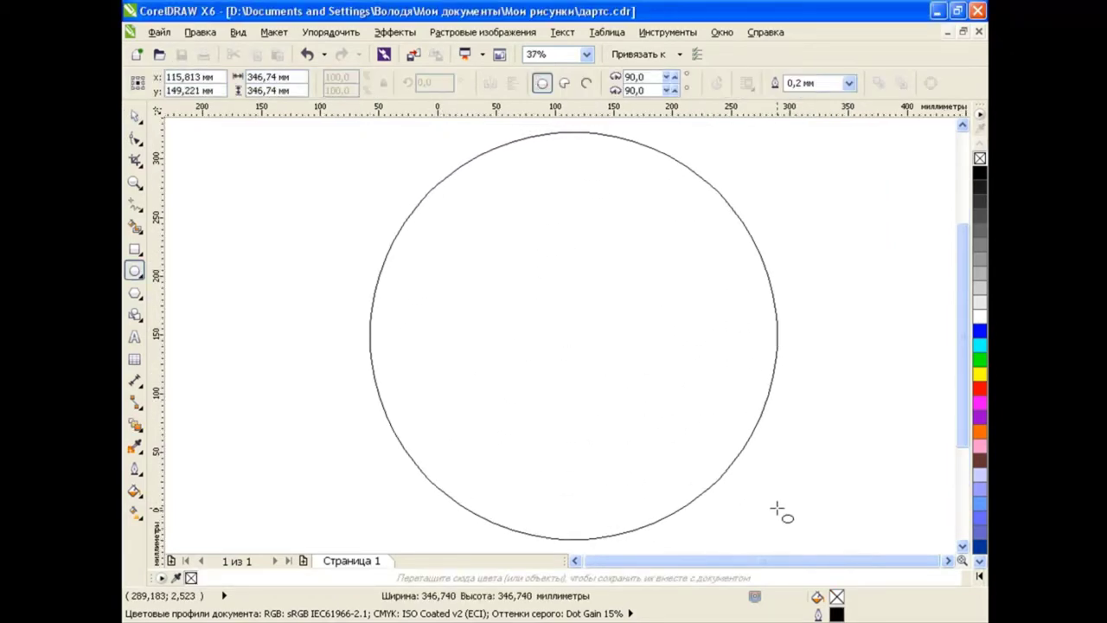
pyautogui.moveTo(574, 335); pyautogui.dragTo(565, 335)
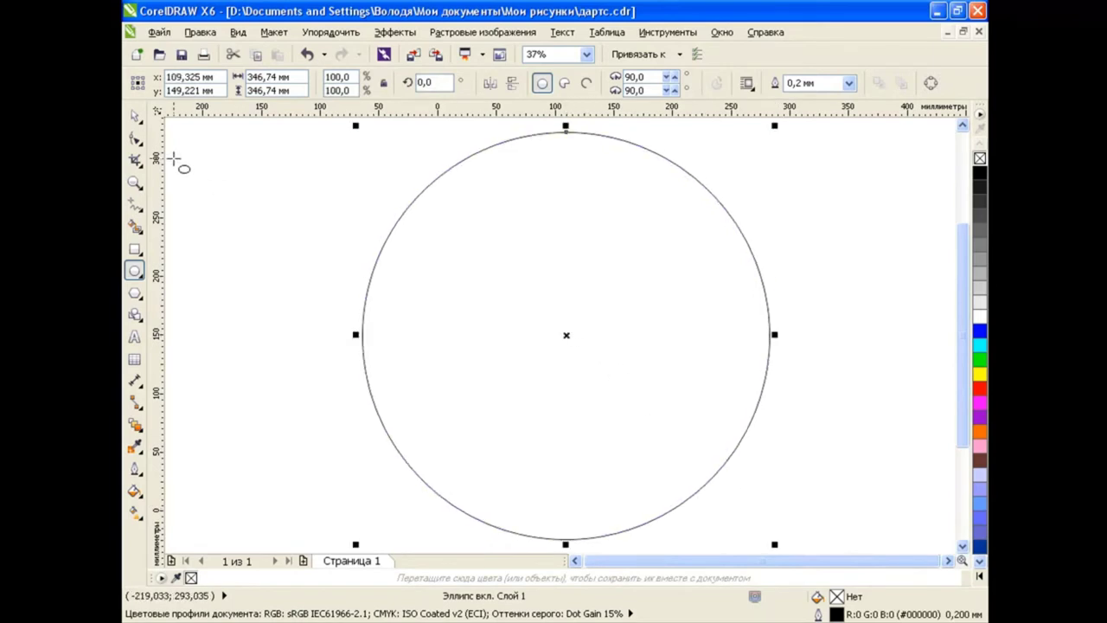
pyautogui.press('space')
pyautogui.click(304, 271)
pyautogui.click(363, 298)
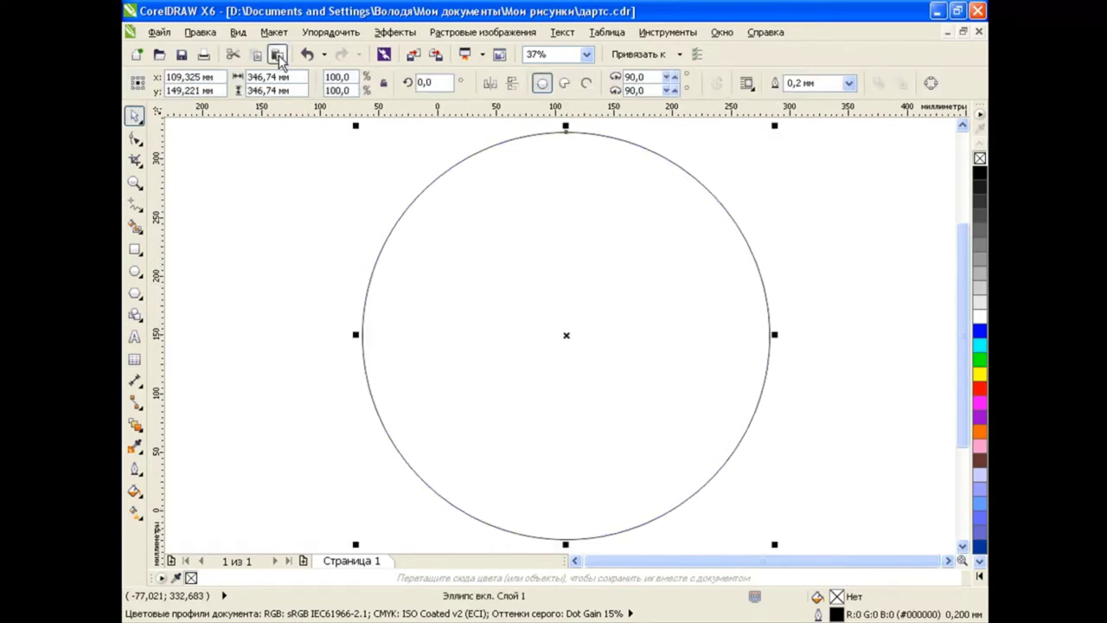
# Scale duplicates of the circle from a corner handle into smaller concentric rings
pyautogui.moveTo(777, 139); pyautogui.dragTo(753, 147)
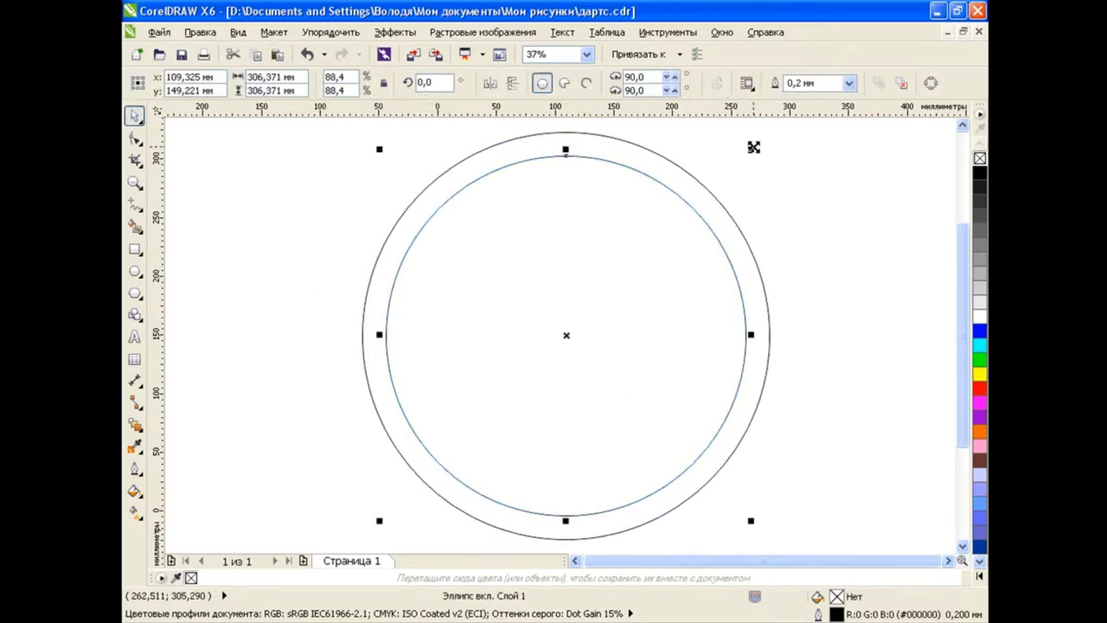
pyautogui.moveTo(750, 151); pyautogui.dragTo(750, 153)
pyautogui.scroll(3, 762, 226)
pyautogui.scroll(-2, 658, 290)
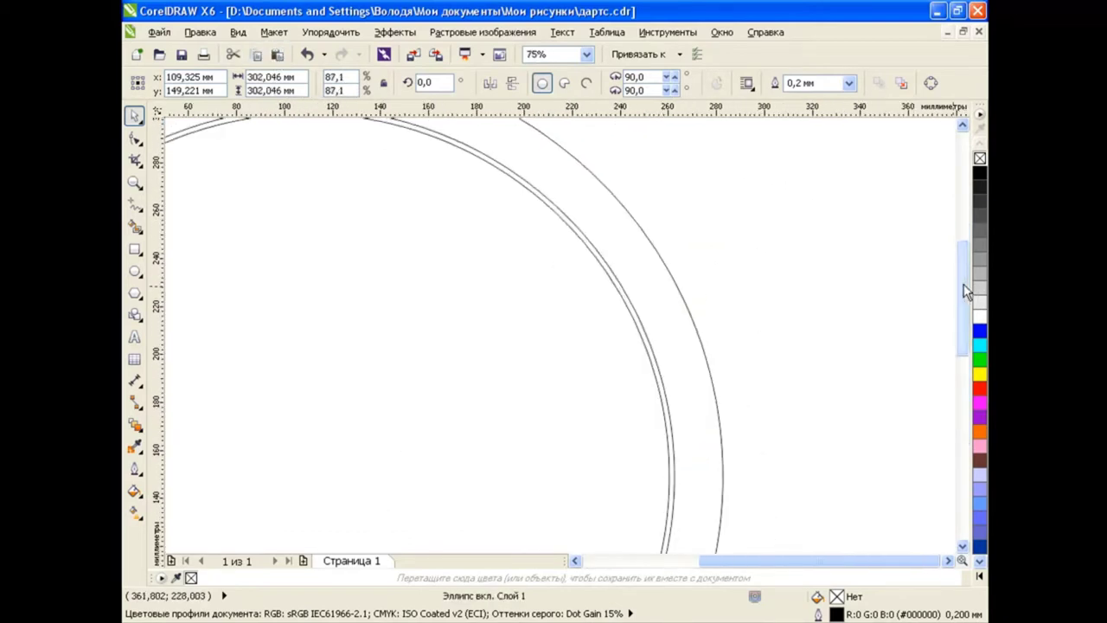
pyautogui.moveTo(677, 209); pyautogui.dragTo(679, 204)
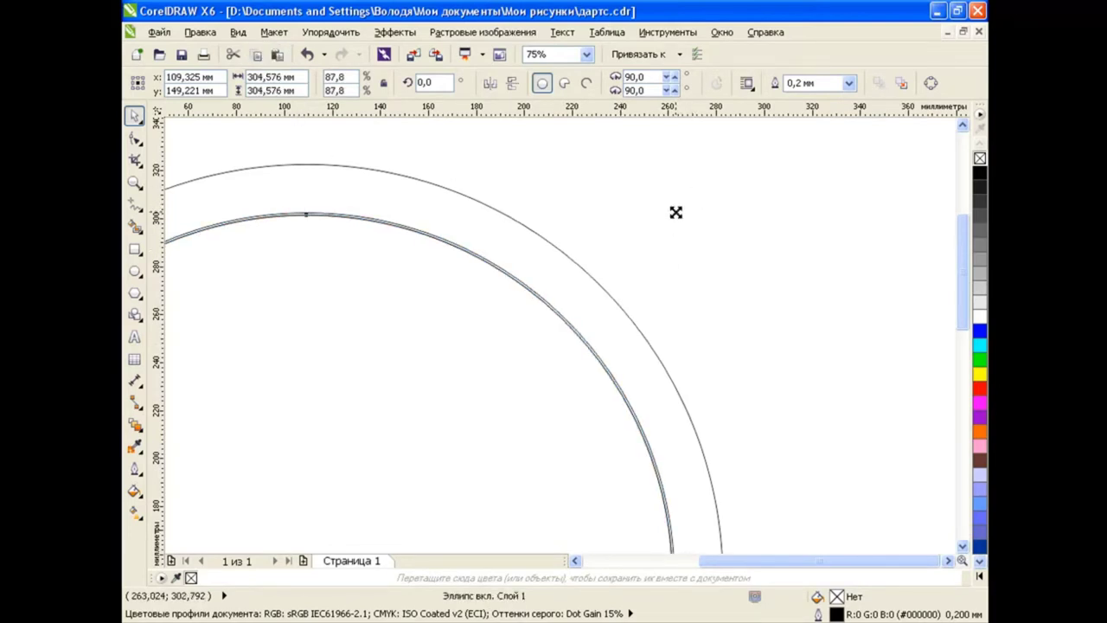
pyautogui.moveTo(676, 210); pyautogui.dragTo(674, 213)
pyautogui.click(256, 54)
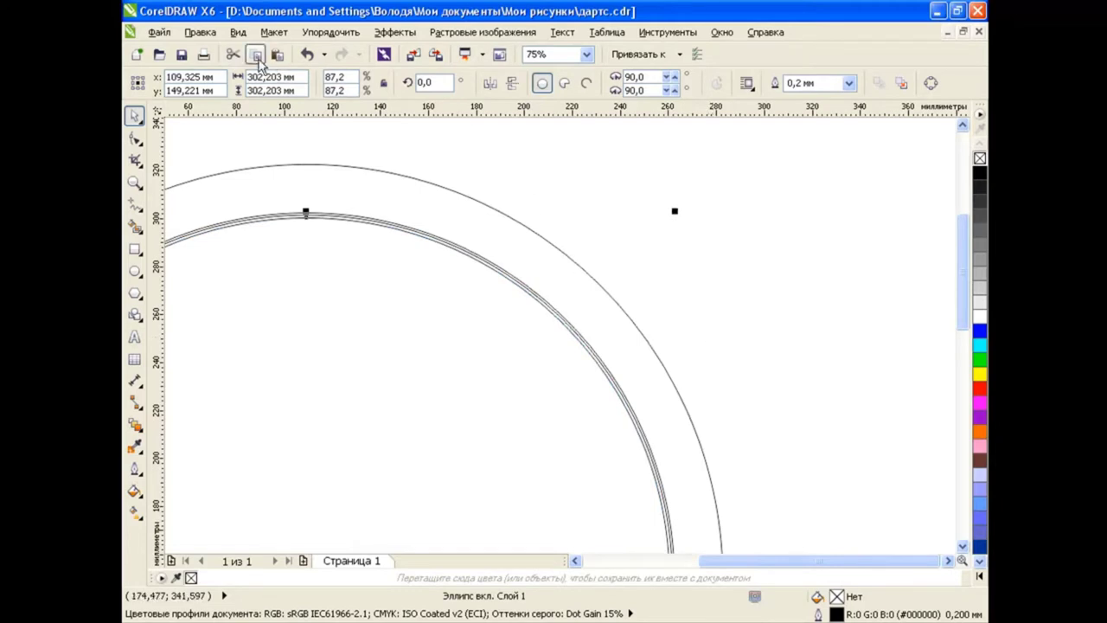
pyautogui.moveTo(671, 210); pyautogui.dragTo(652, 233)
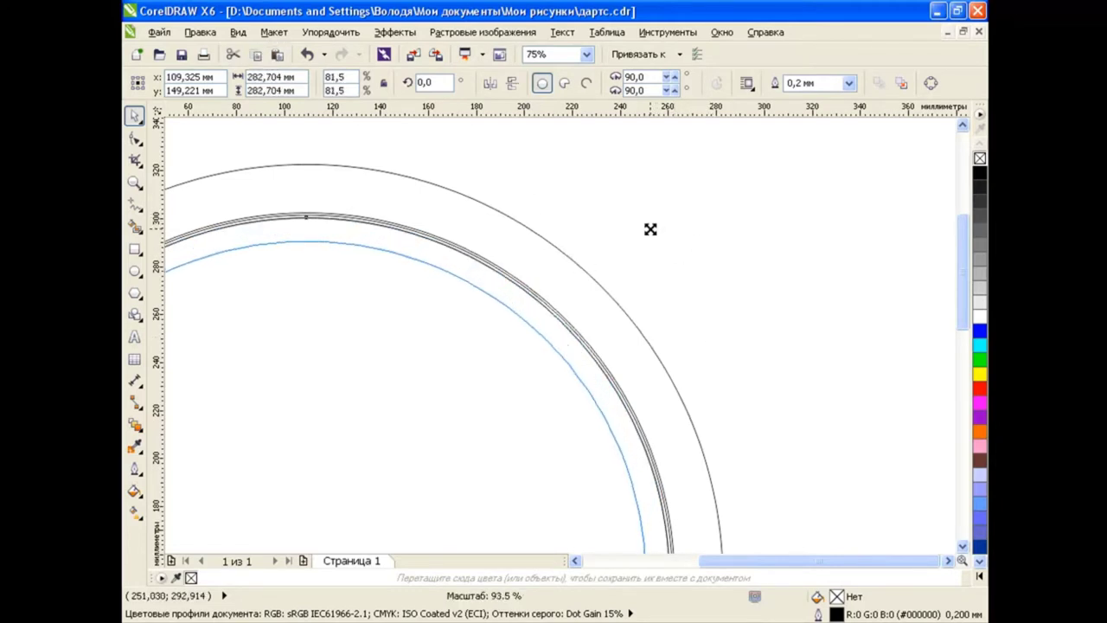
pyautogui.scroll(-3, 951, 290)
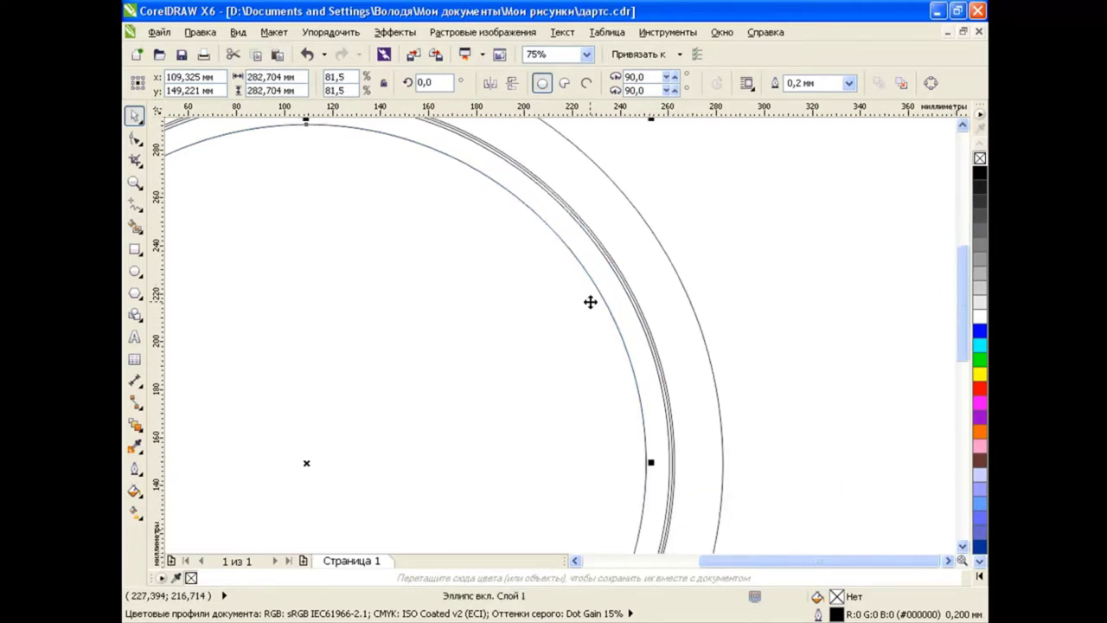
# Copy, paste and shrink another duplicate into an inner ring, then adjust the middle rings
pyautogui.click(256, 54)
pyautogui.click(277, 54)
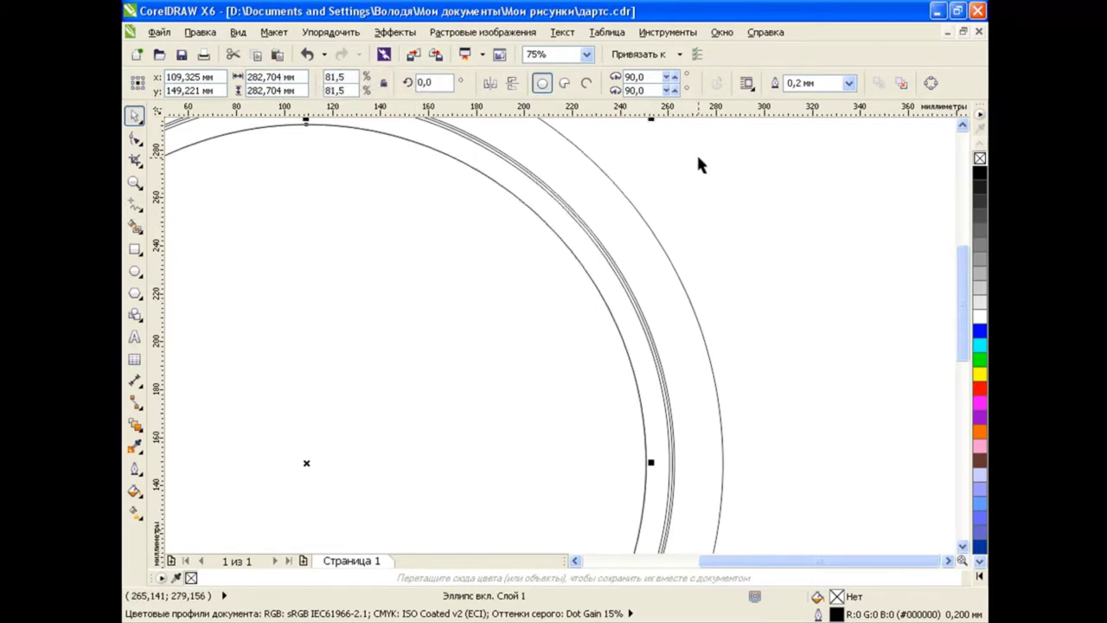
pyautogui.scroll(1, 951, 252)
pyautogui.moveTo(652, 157); pyautogui.dragTo(551, 254)
pyautogui.click(726, 286)
pyautogui.click(605, 346)
pyautogui.click(811, 259)
pyautogui.click(535, 268)
pyautogui.scroll(-4, 605, 328)
pyautogui.scroll(2, 502, 369)
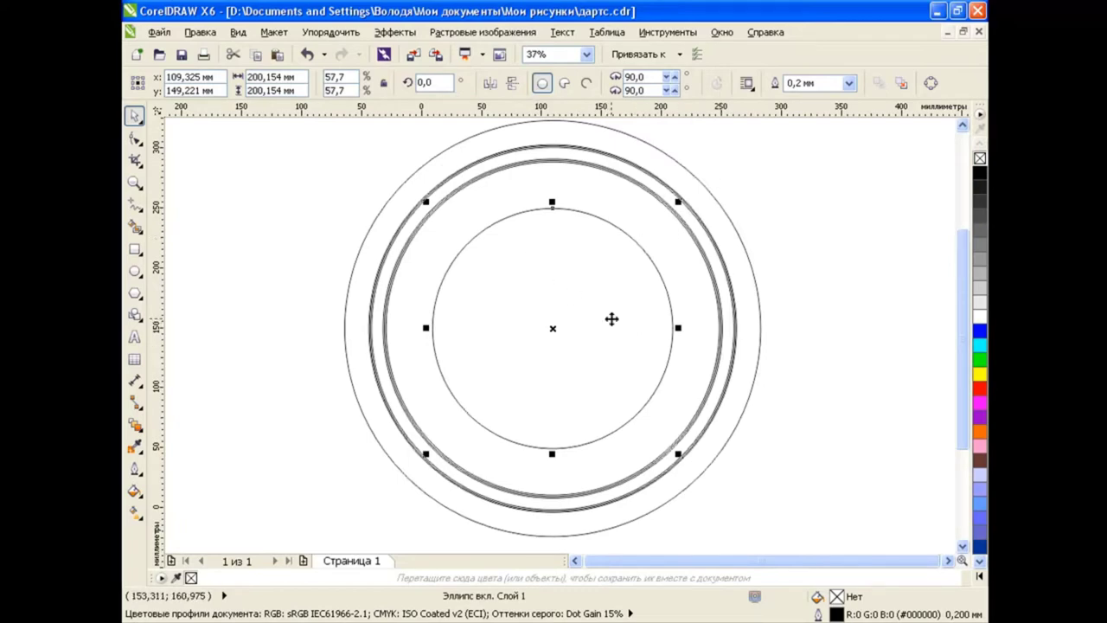
# Fine-tune the small central bullseye circles
pyautogui.scroll(-2, 735, 287)
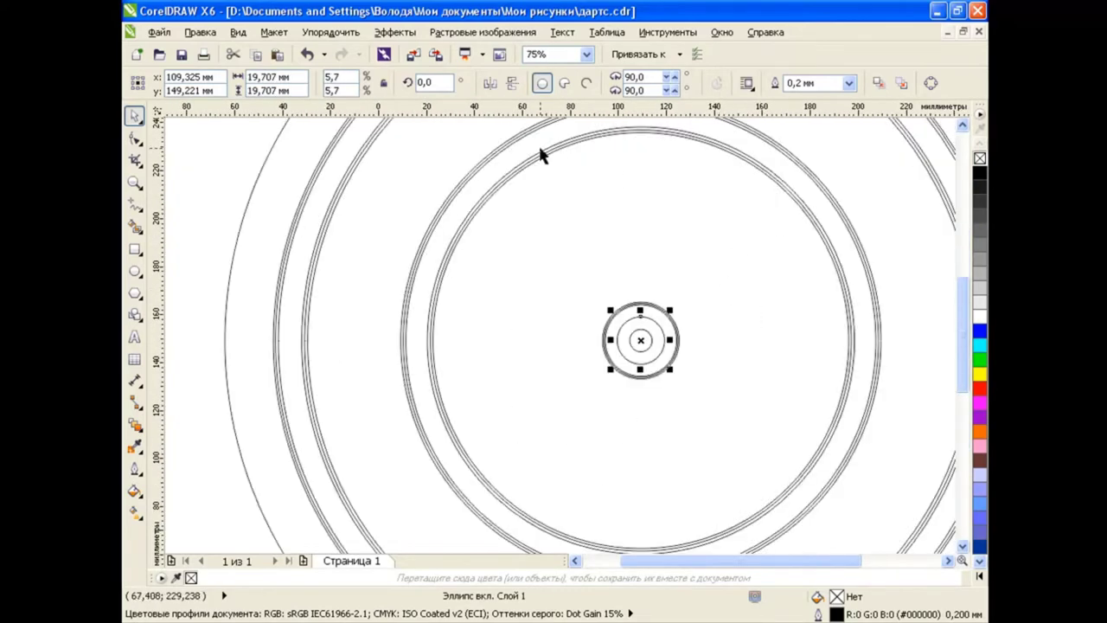
pyautogui.scroll(-1, 667, 270)
pyautogui.scroll(1, 891, 246)
pyautogui.scroll(-1, 383, 334)
pyautogui.click(575, 561)
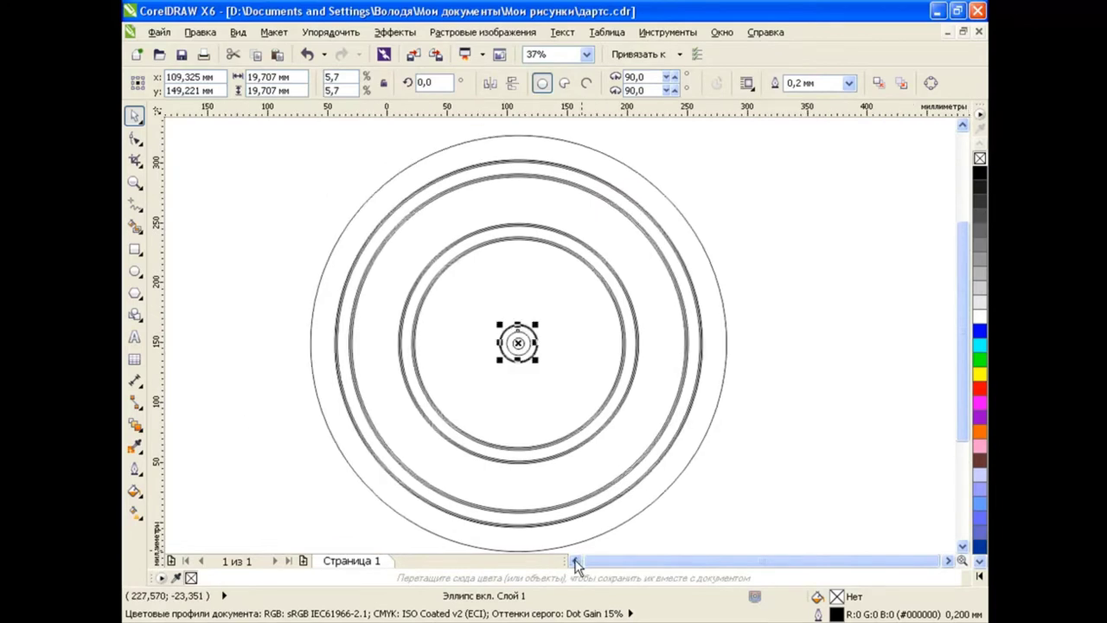
pyautogui.moveTo(966, 280); pyautogui.dragTo(966, 283)
pyautogui.click(776, 328)
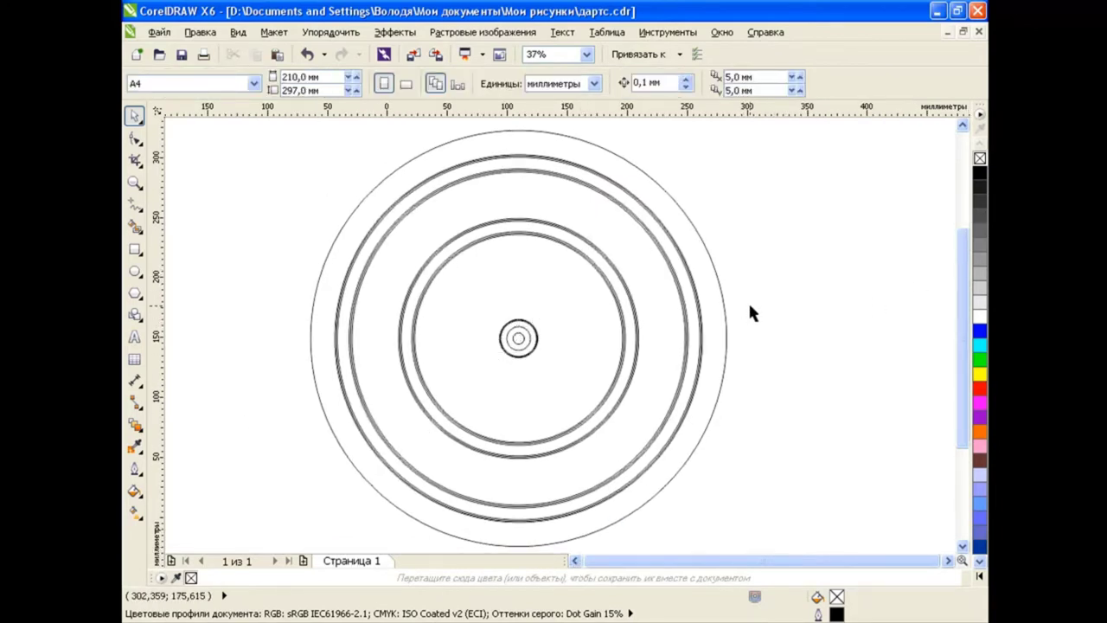
pyautogui.scroll(1, 749, 305)
pyautogui.scroll(-1, 831, 375)
# Draw a vertical polyline and move it onto the circles' centre
pyautogui.click(135, 204)
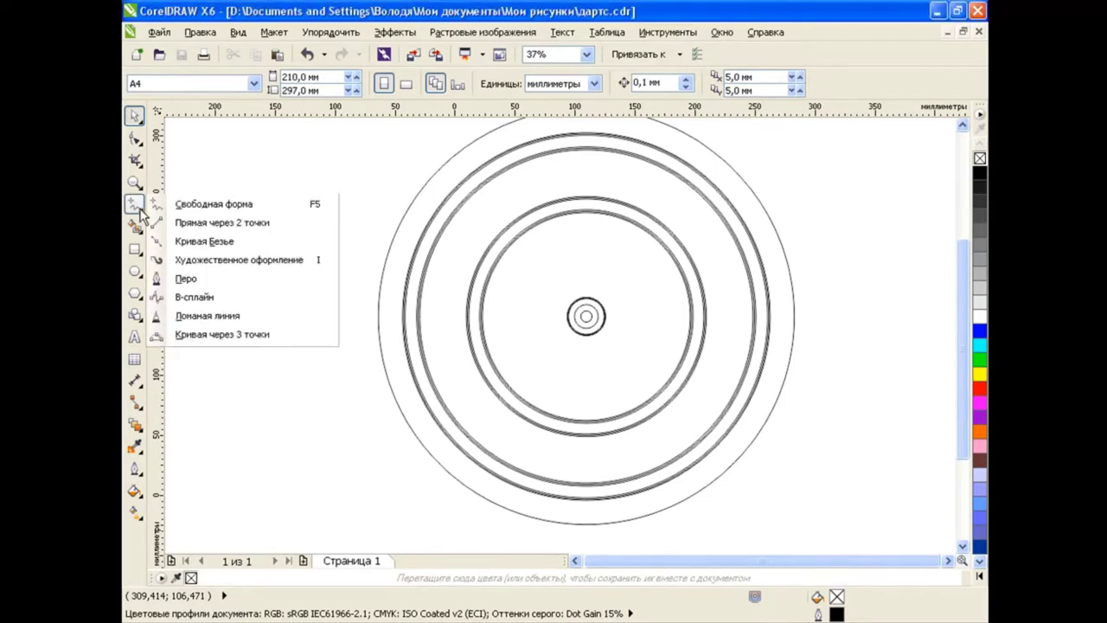
pyautogui.click(268, 315)
pyautogui.click(846, 127)
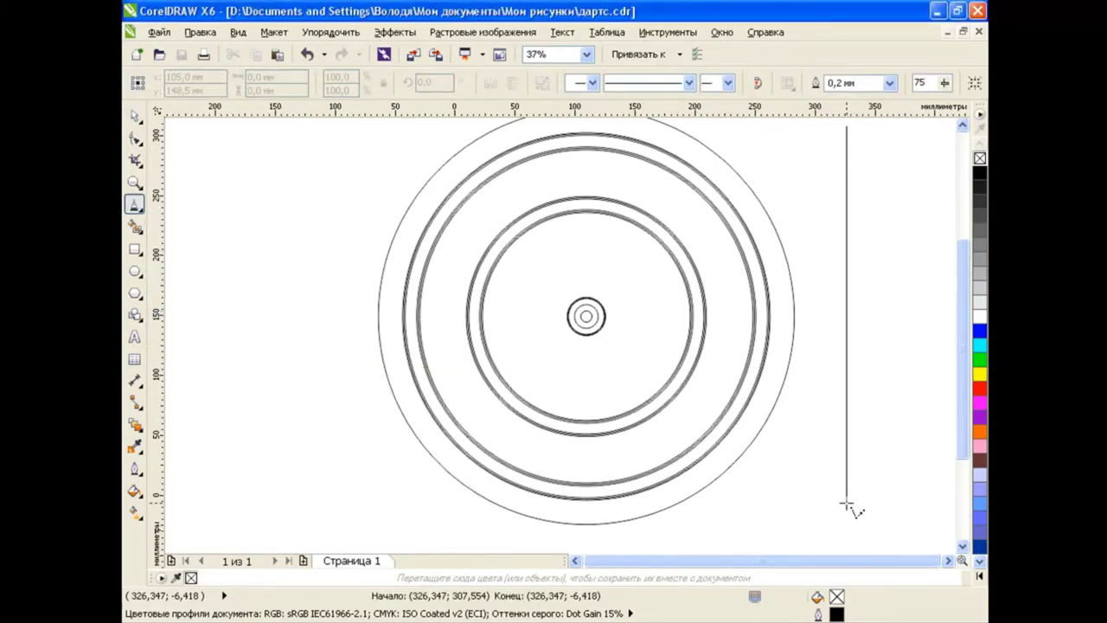
pyautogui.doubleClick(846, 506)
pyautogui.press('space')
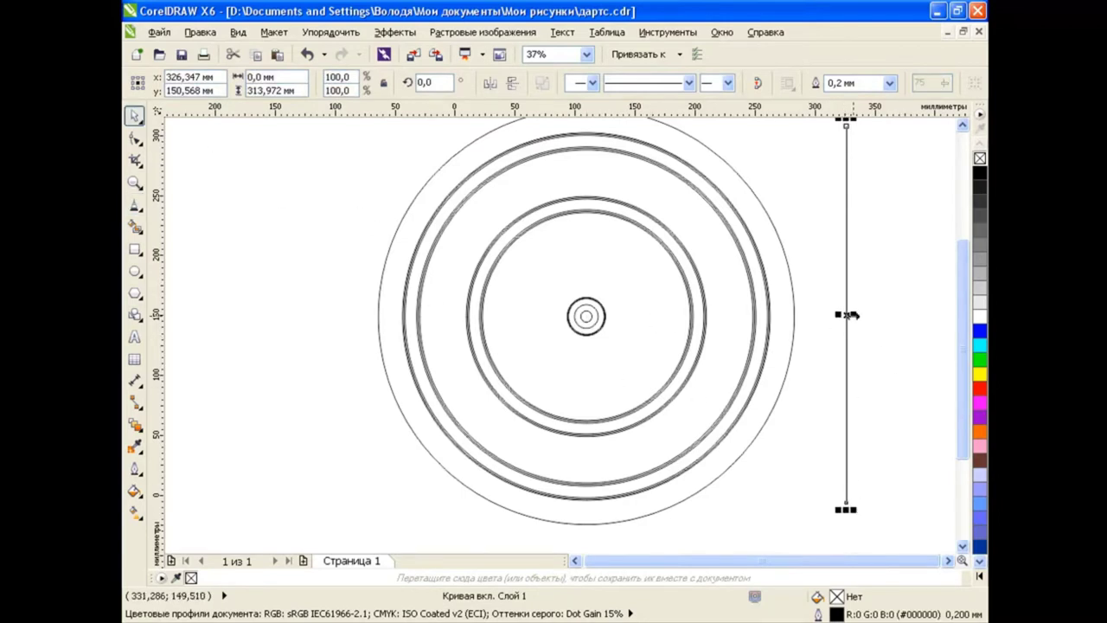
pyautogui.moveTo(846, 318)
pyautogui.mouseDown()
pyautogui.moveTo(626, 319)
pyautogui.moveTo(578, 306)
pyautogui.mouseUp()
pyautogui.scroll(1, 614, 333)
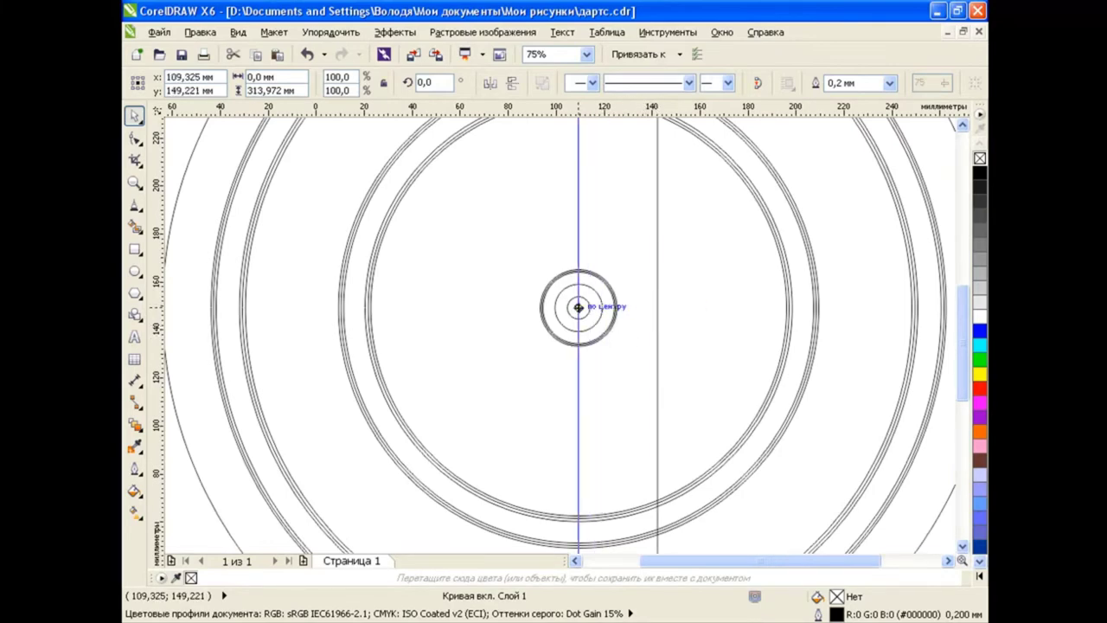
pyautogui.scroll(2, 578, 306)
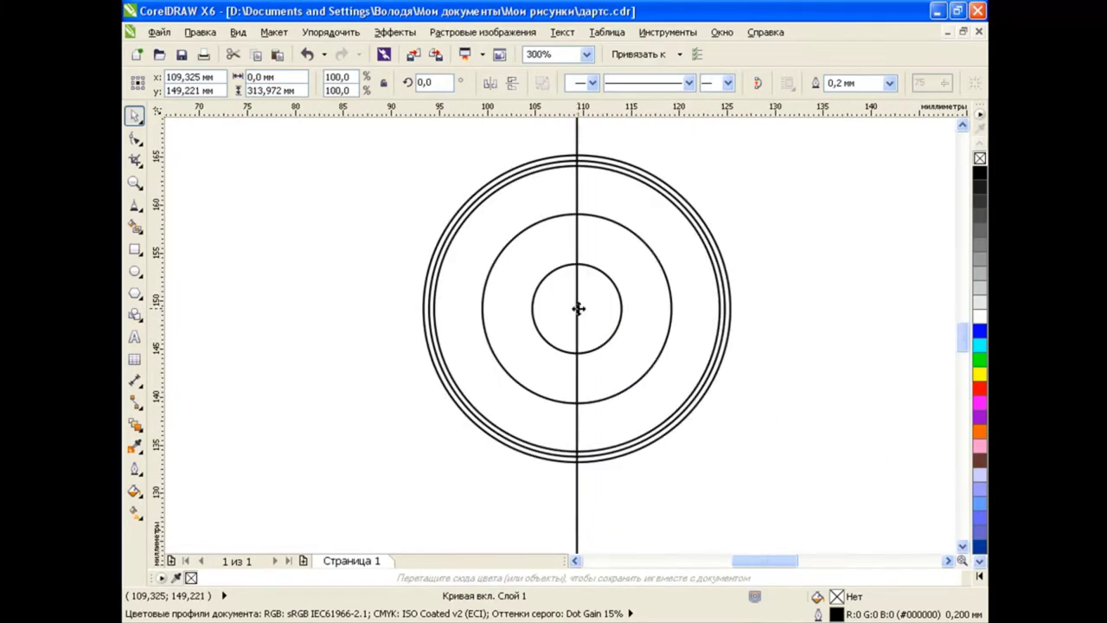
pyautogui.scroll(-4, 577, 306)
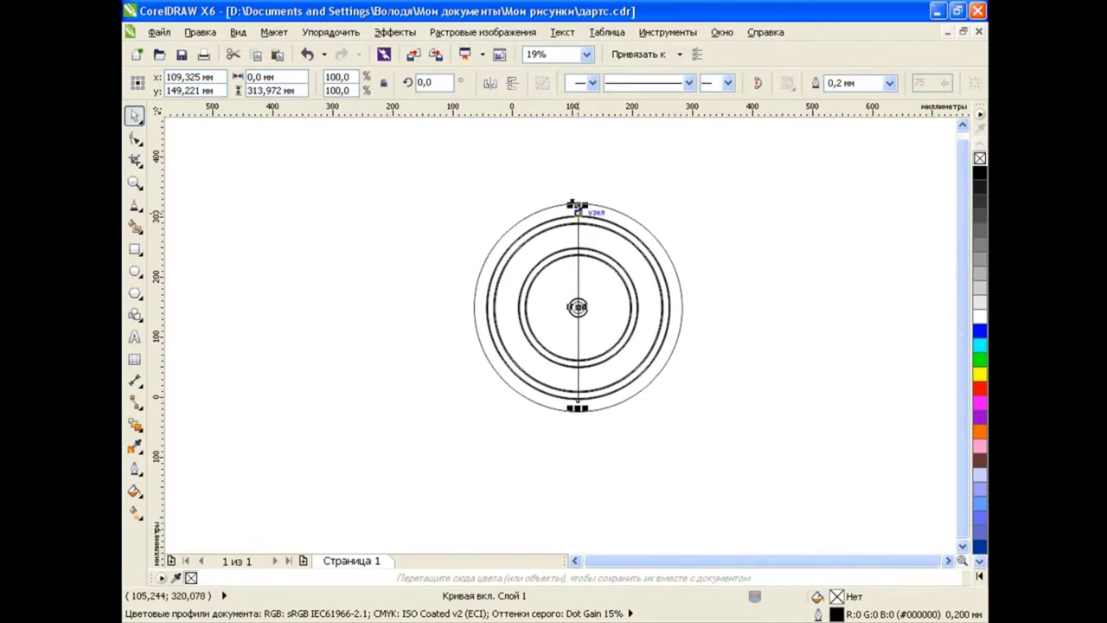
# Stretch the line beyond the outer circle and rotate it 18°
pyautogui.moveTo(577, 205); pyautogui.dragTo(577, 150)
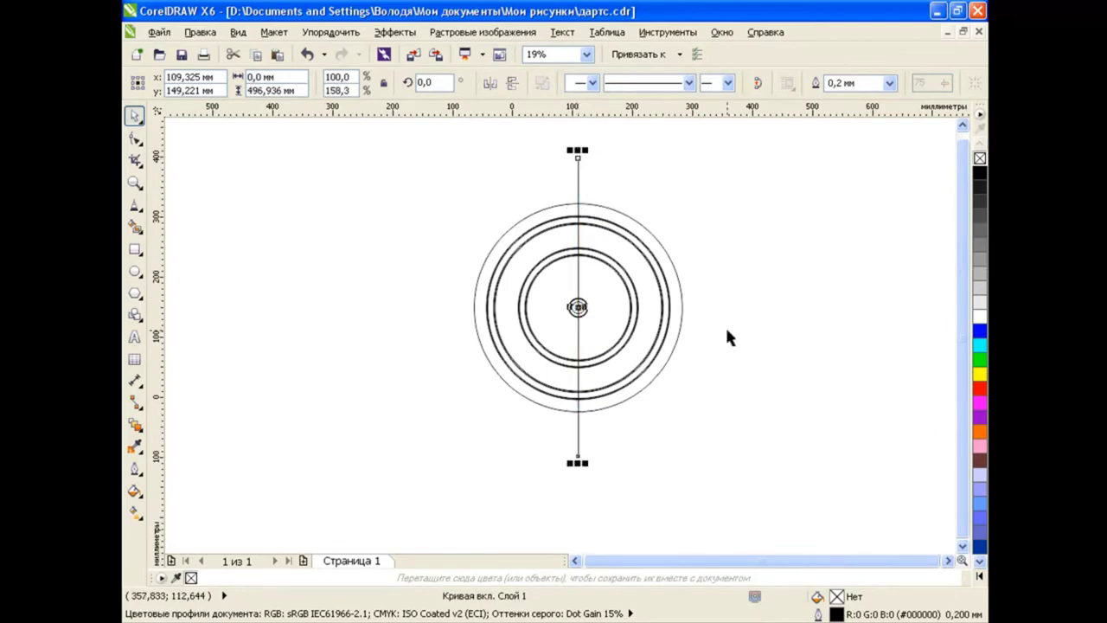
pyautogui.scroll(1, 632, 314)
pyautogui.scroll(-1, 632, 314)
pyautogui.click(754, 313)
pyautogui.click(577, 194)
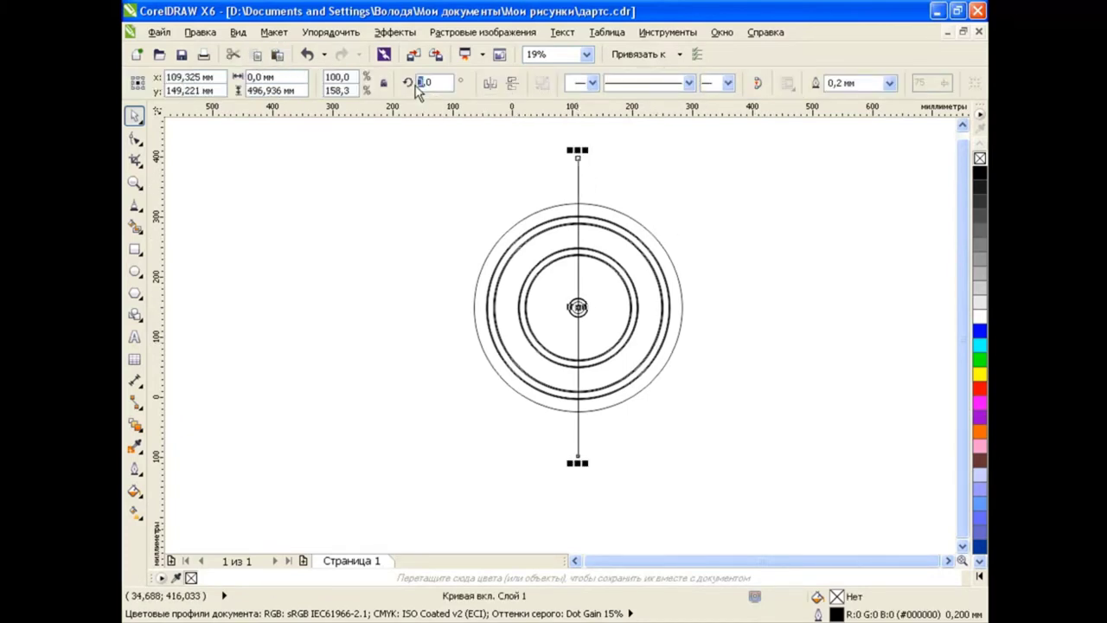
pyautogui.doubleClick(424, 82)
pyautogui.write('18,')
pyautogui.press('Return')
pyautogui.click(693, 268)
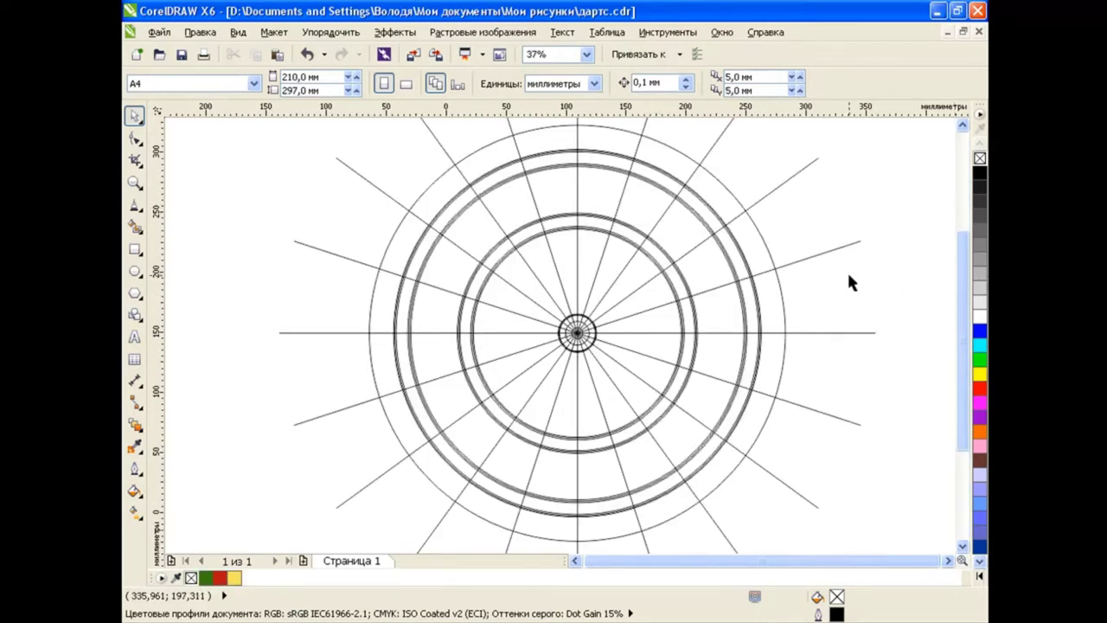
# Fill the centre bullseye circle red and the next circle out yellow
pyautogui.scroll(2, 875, 299)
pyautogui.scroll(2, 875, 298)
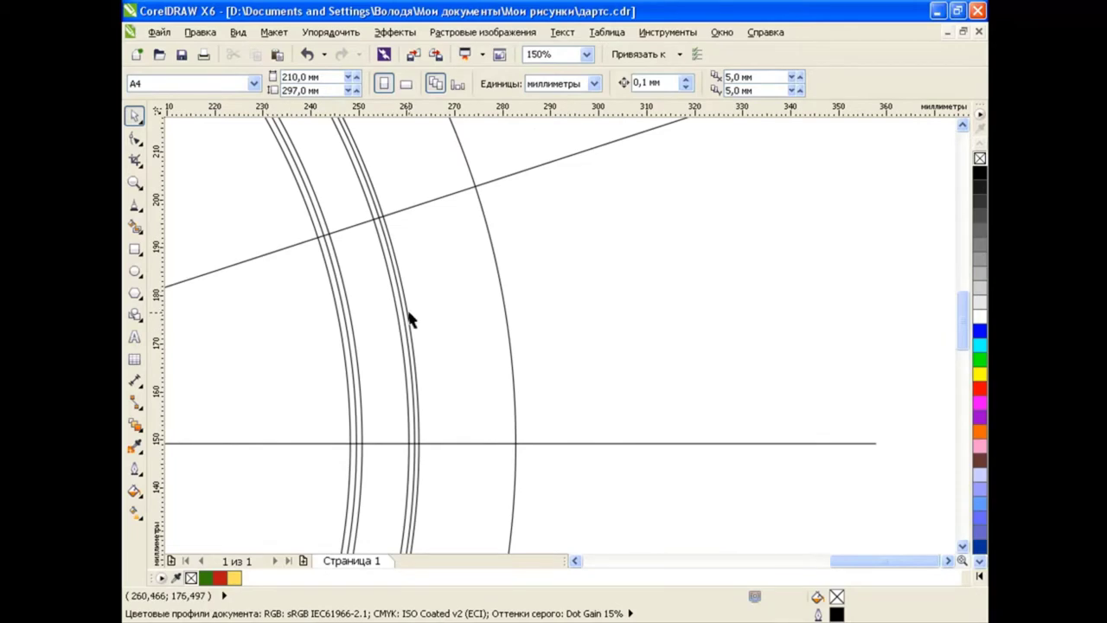
pyautogui.scroll(-2, 488, 316)
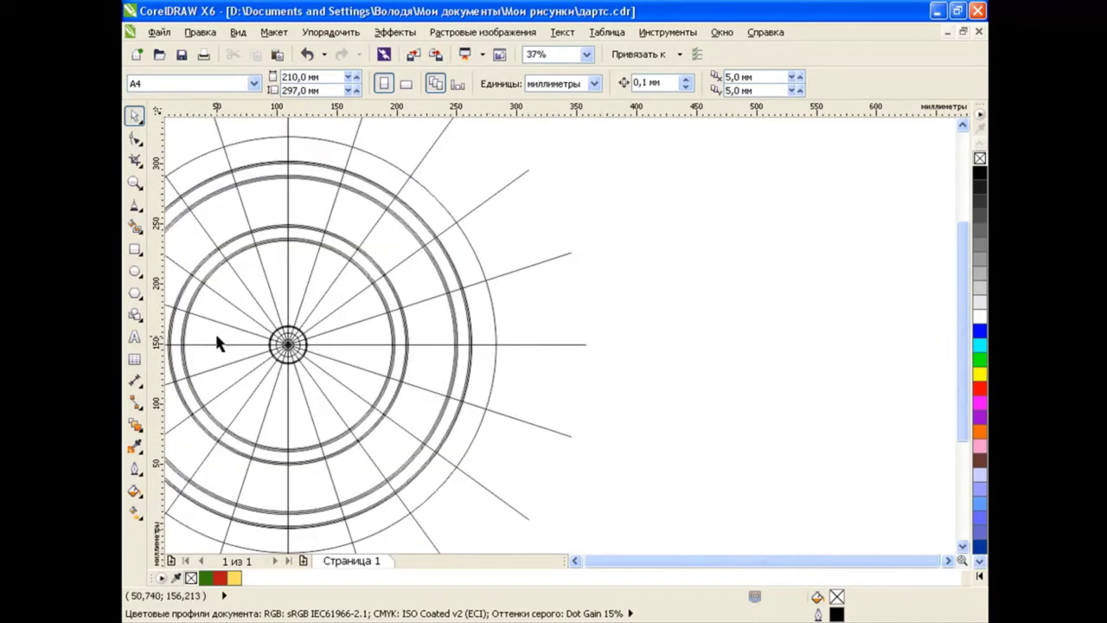
pyautogui.scroll(1, 219, 328)
pyautogui.scroll(1, 246, 356)
pyautogui.scroll(1, 576, 364)
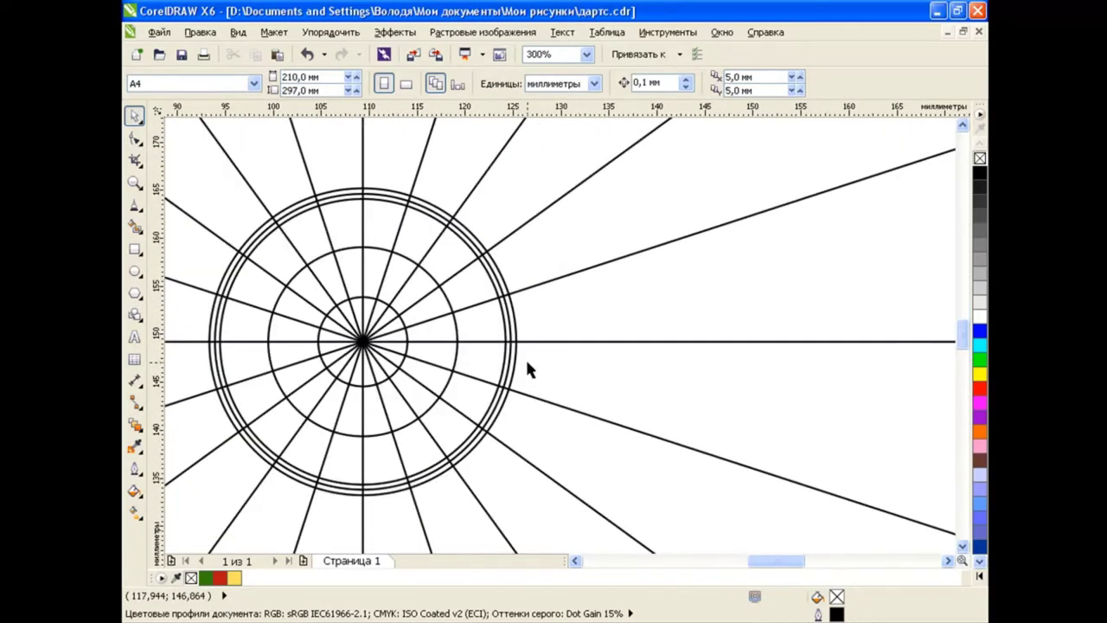
pyautogui.click(399, 333)
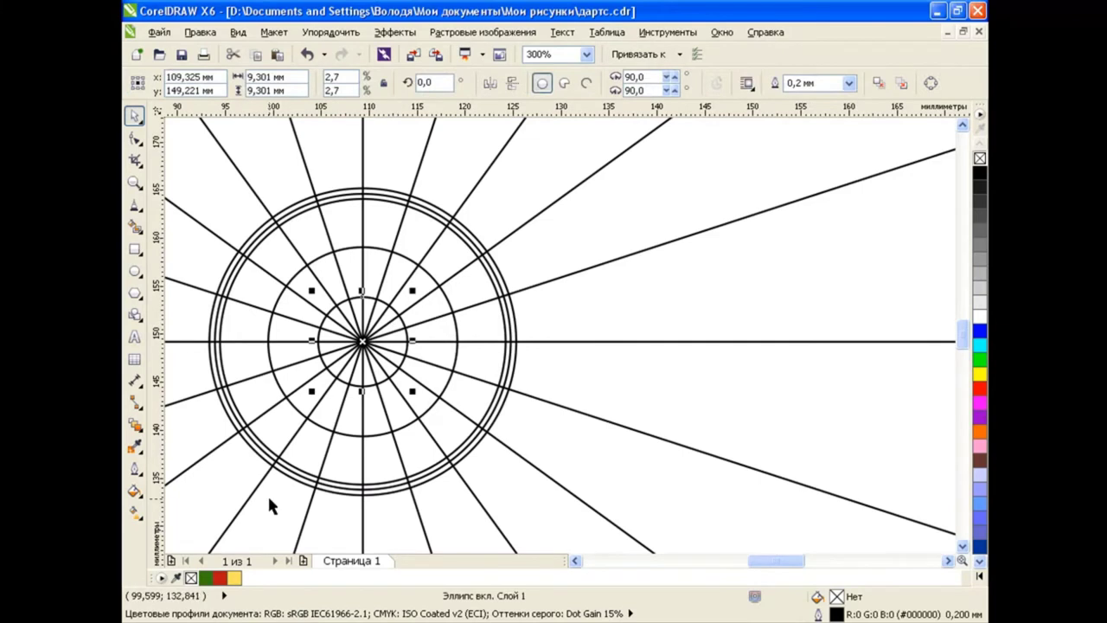
pyautogui.click(222, 576)
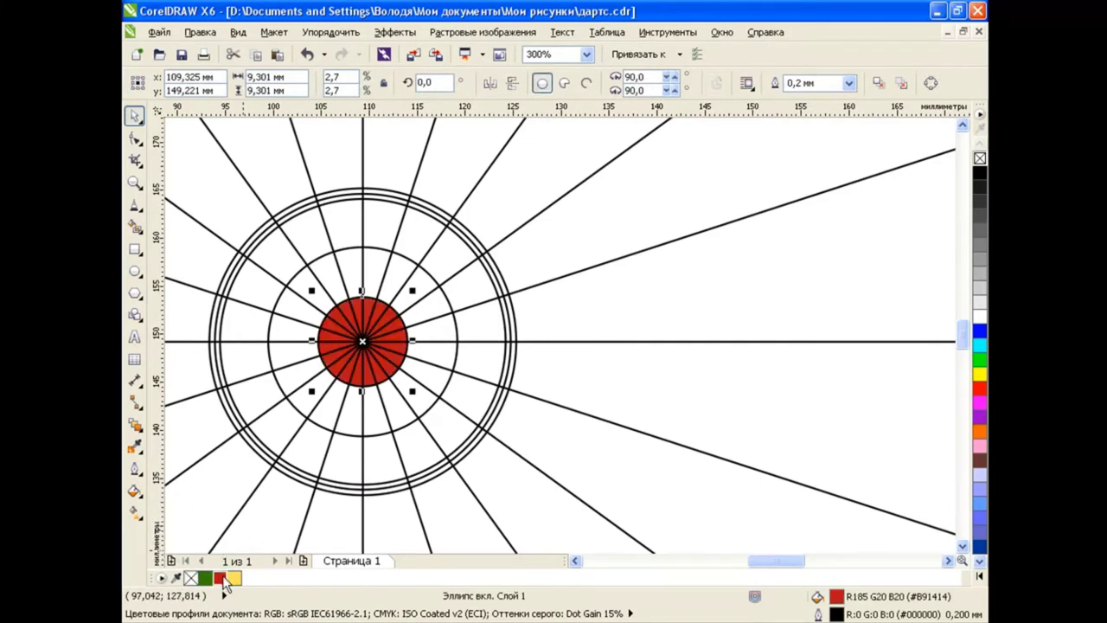
pyautogui.click(456, 336)
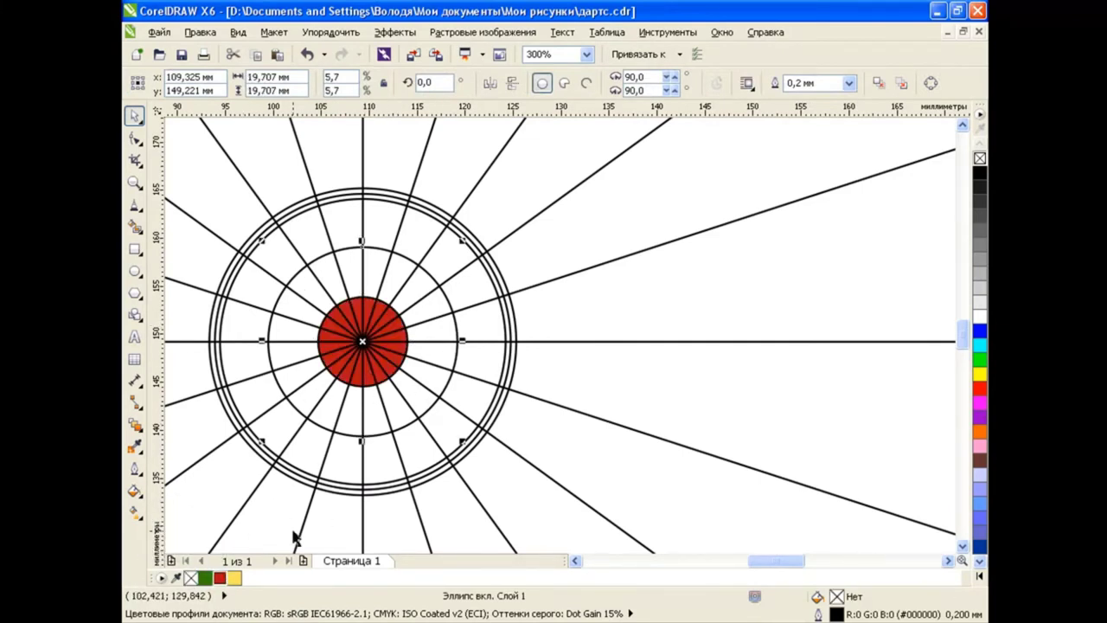
pyautogui.click(234, 577)
# Colour the surrounding bull rings yellow, black, light grey (#E6E6E6) and black
pyautogui.click(478, 312)
pyautogui.click(979, 173)
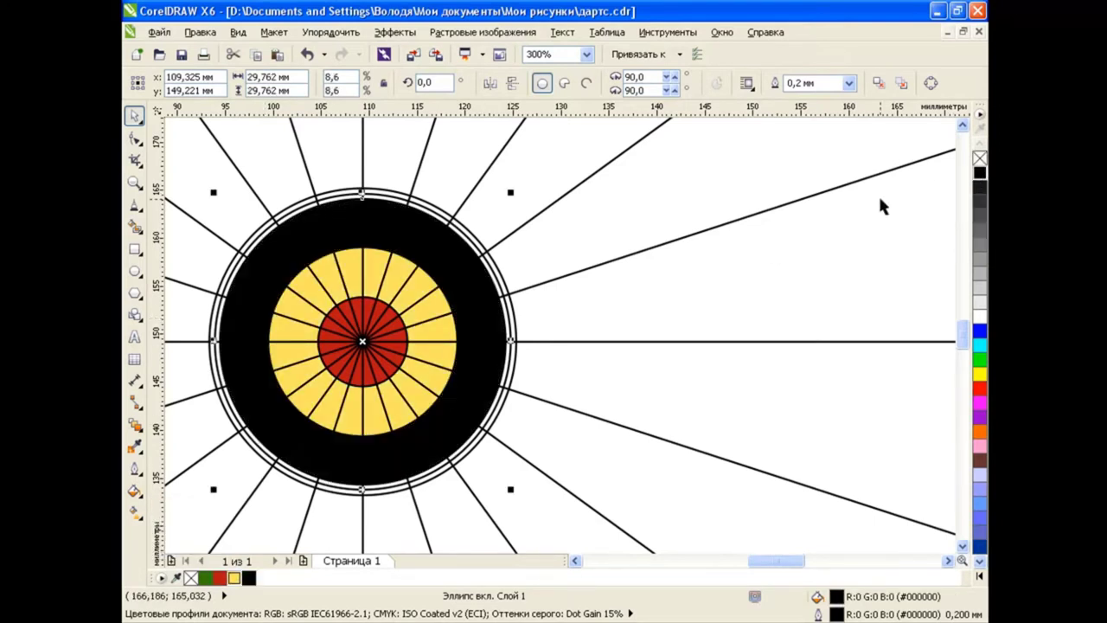
pyautogui.click(506, 302)
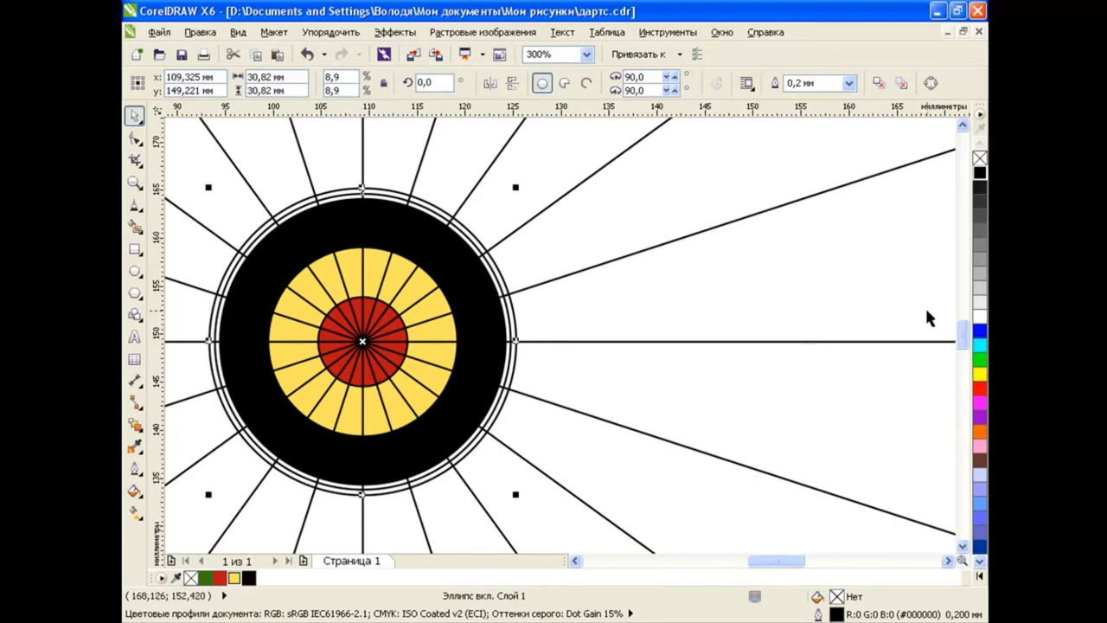
pyautogui.click(980, 311)
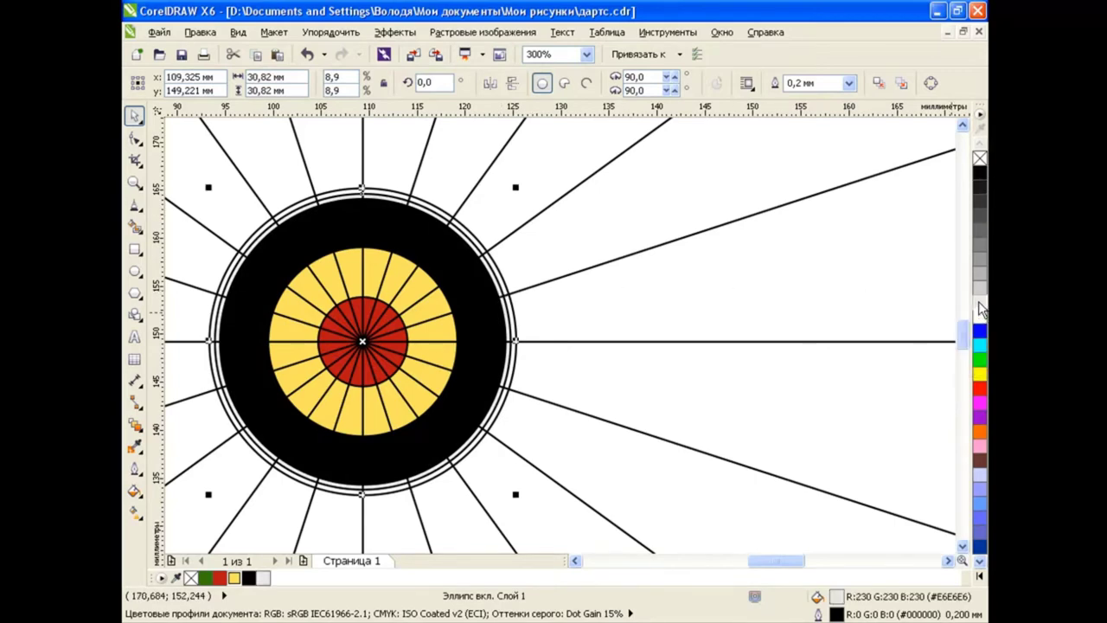
pyautogui.click(516, 319)
pyautogui.click(980, 173)
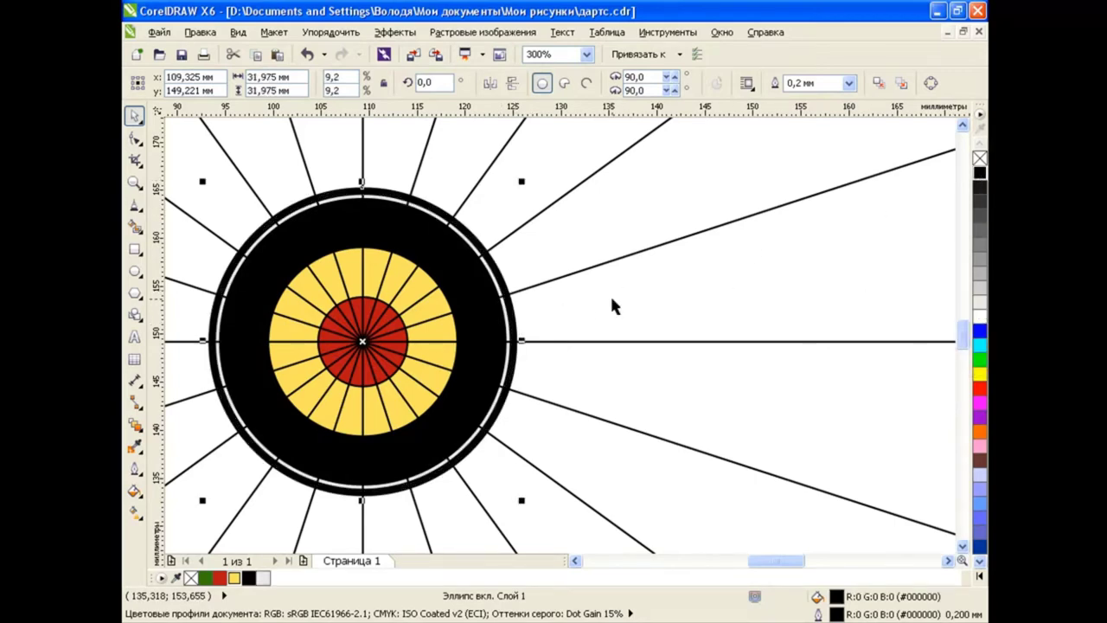
pyautogui.scroll(-2, 611, 304)
pyautogui.moveTo(804, 560); pyautogui.dragTo(843, 561)
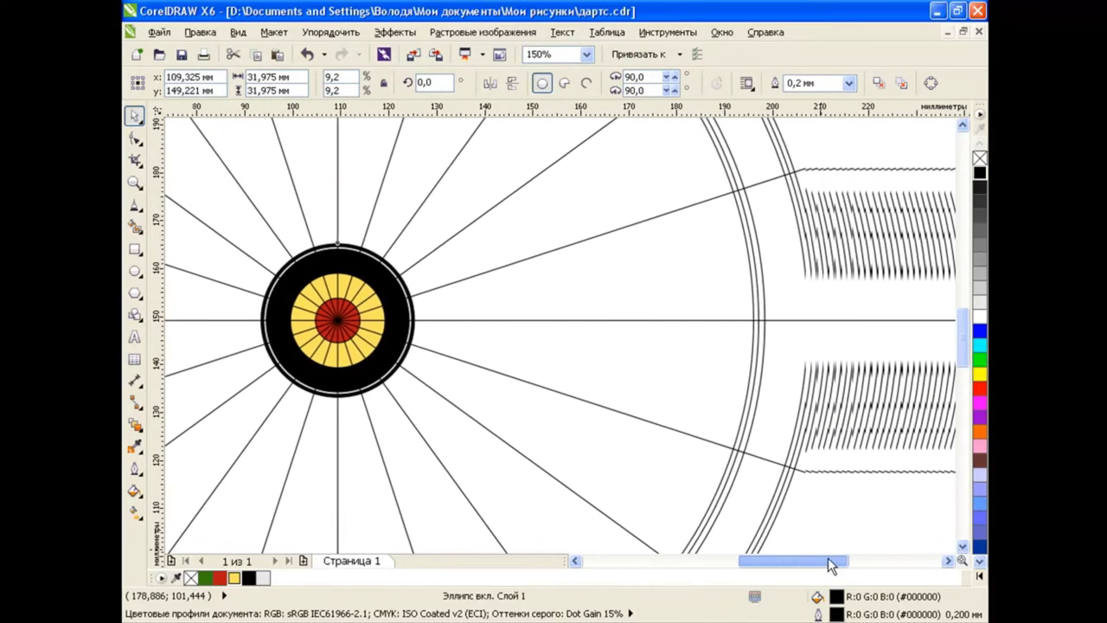
pyautogui.scroll(-1, 679, 395)
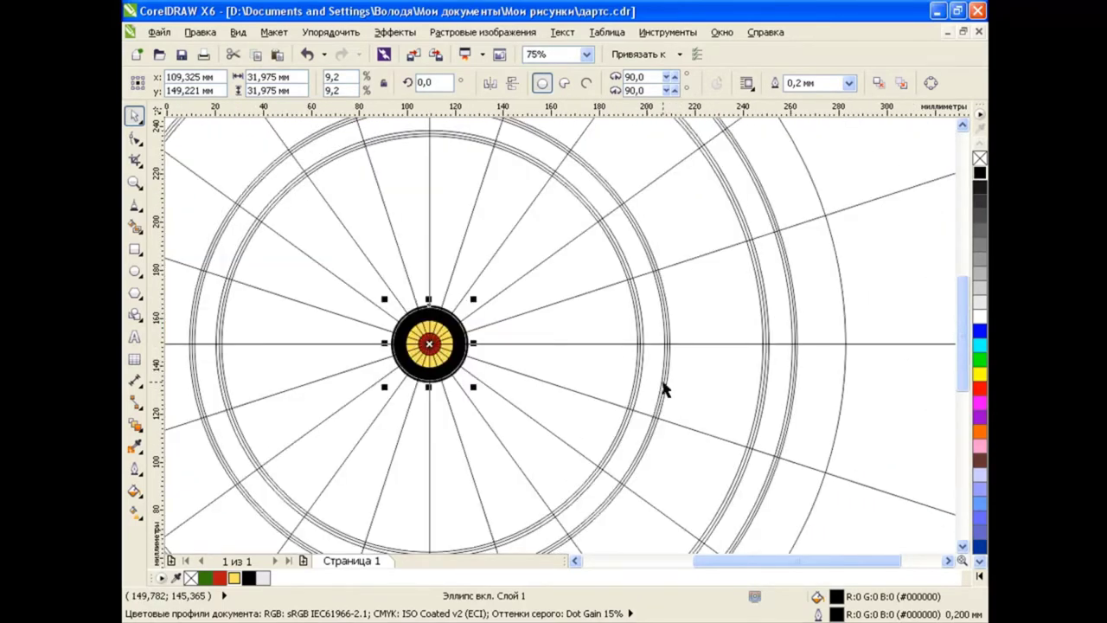
# Choose the Smart Fill tool with grey as the fill colour
pyautogui.click(136, 230)
pyautogui.click(185, 226)
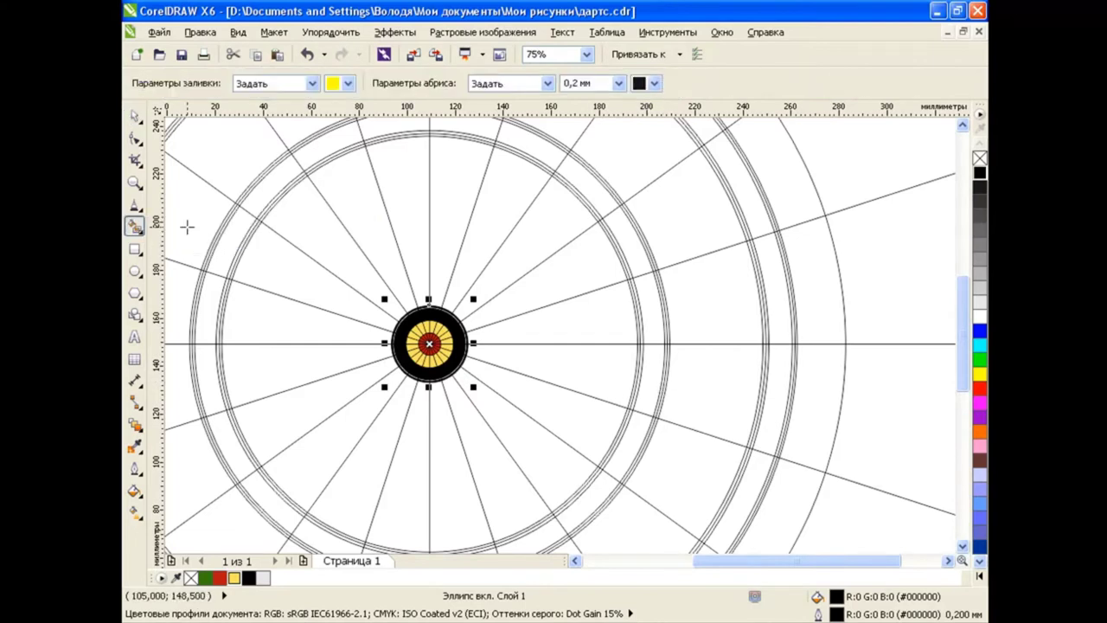
pyautogui.click(349, 83)
pyautogui.click(346, 112)
pyautogui.moveTo(788, 561); pyautogui.dragTo(756, 561)
pyautogui.moveTo(962, 344); pyautogui.dragTo(963, 350)
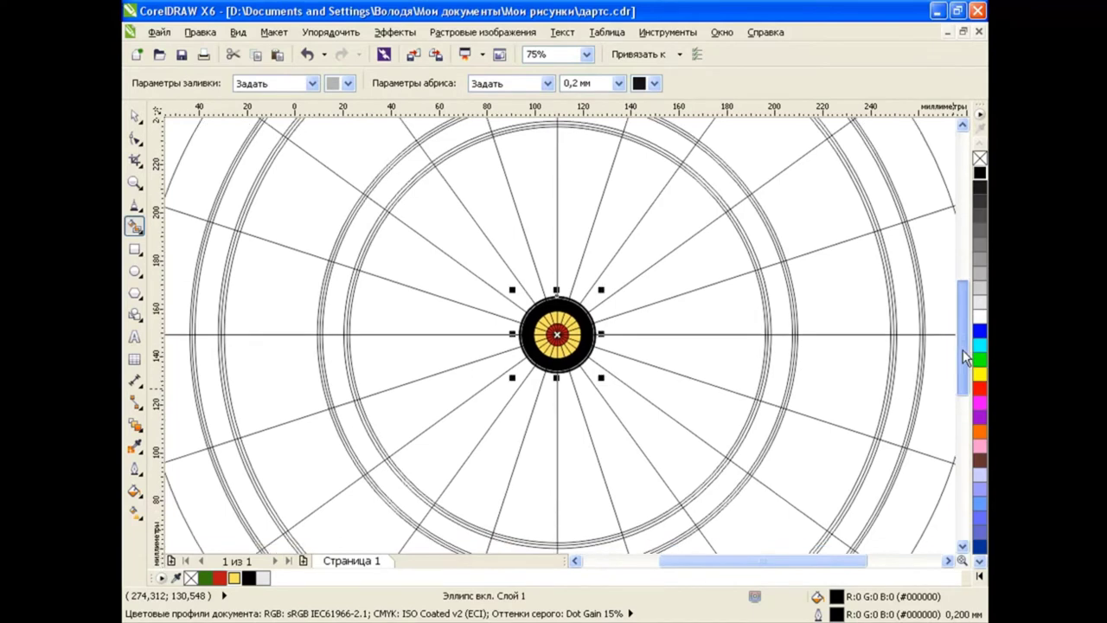
# Fill every other dartboard sector grey, undoing one misfilled sector
pyautogui.click(579, 175)
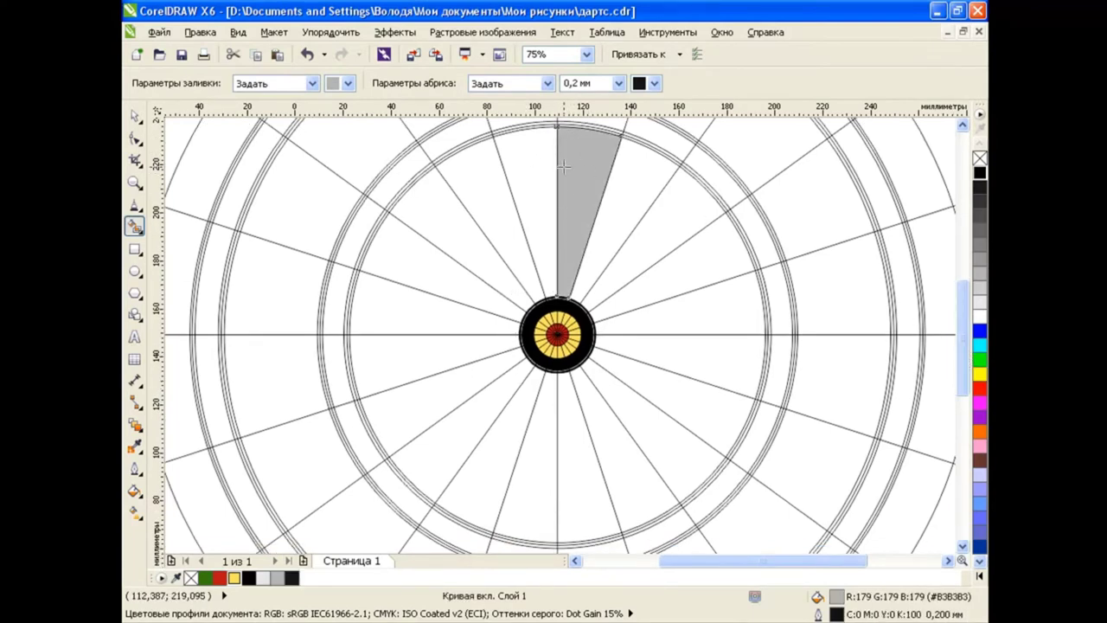
pyautogui.click(484, 186)
pyautogui.click(437, 265)
pyautogui.click(416, 362)
pyautogui.click(453, 424)
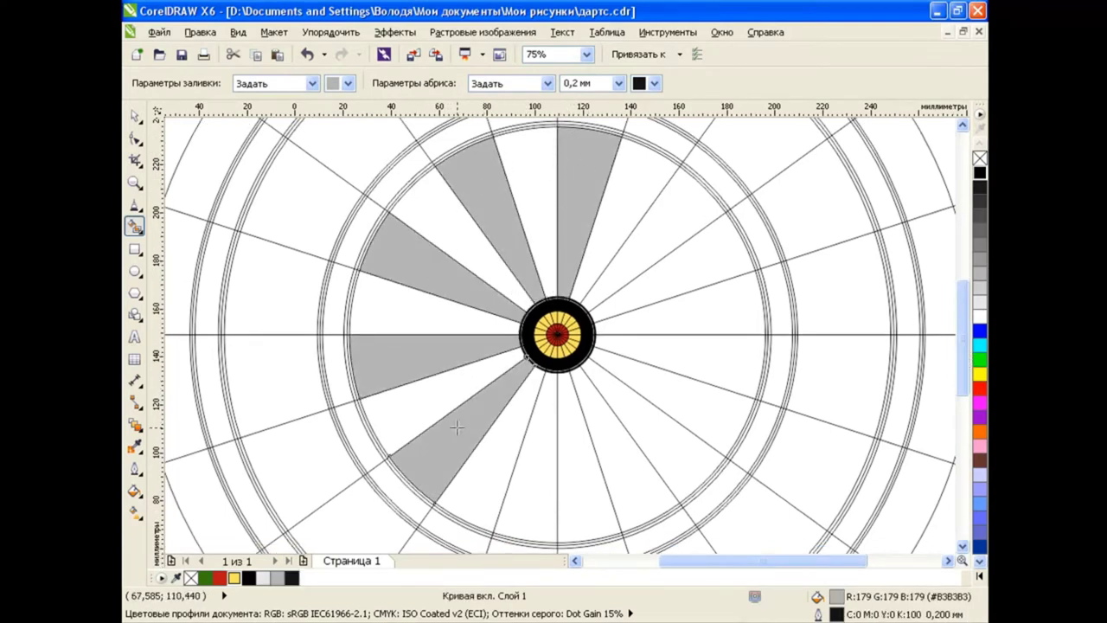
pyautogui.click(547, 455)
pyautogui.click(659, 445)
pyautogui.click(686, 408)
pyautogui.hotkey('ctrl', 'z')
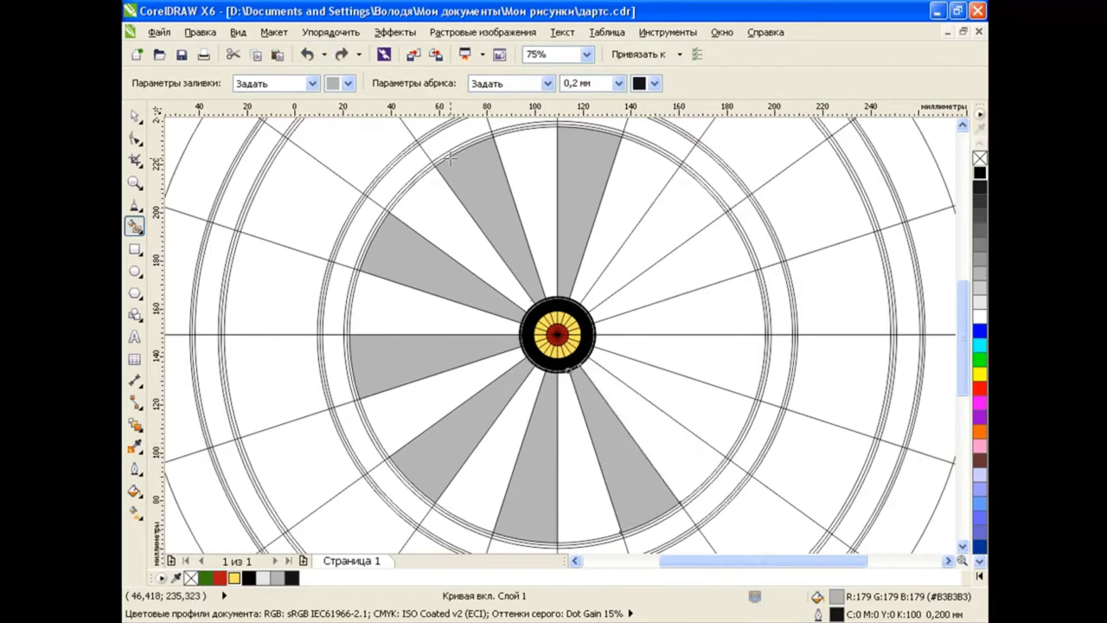
pyautogui.click(714, 403)
pyautogui.click(715, 314)
pyautogui.click(697, 247)
pyautogui.click(134, 115)
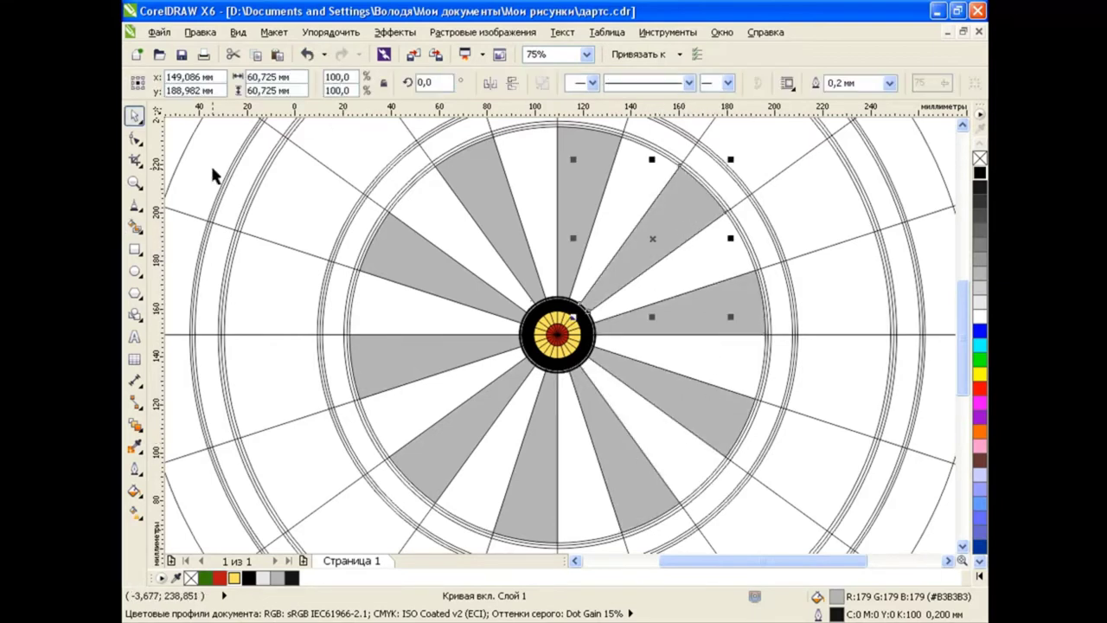
pyautogui.click(722, 250)
# Fill the big circle yellow and turn the grey sectors black
pyautogui.click(233, 578)
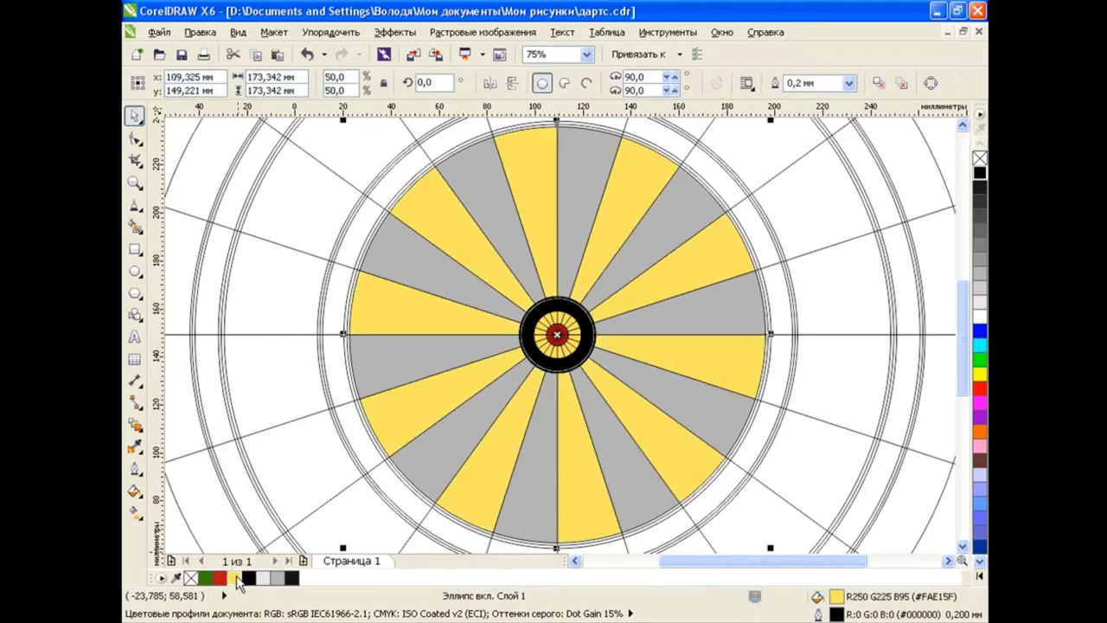
pyautogui.click(701, 323)
pyautogui.keyDown('shift'); pyautogui.click(574, 173); pyautogui.keyUp('shift')
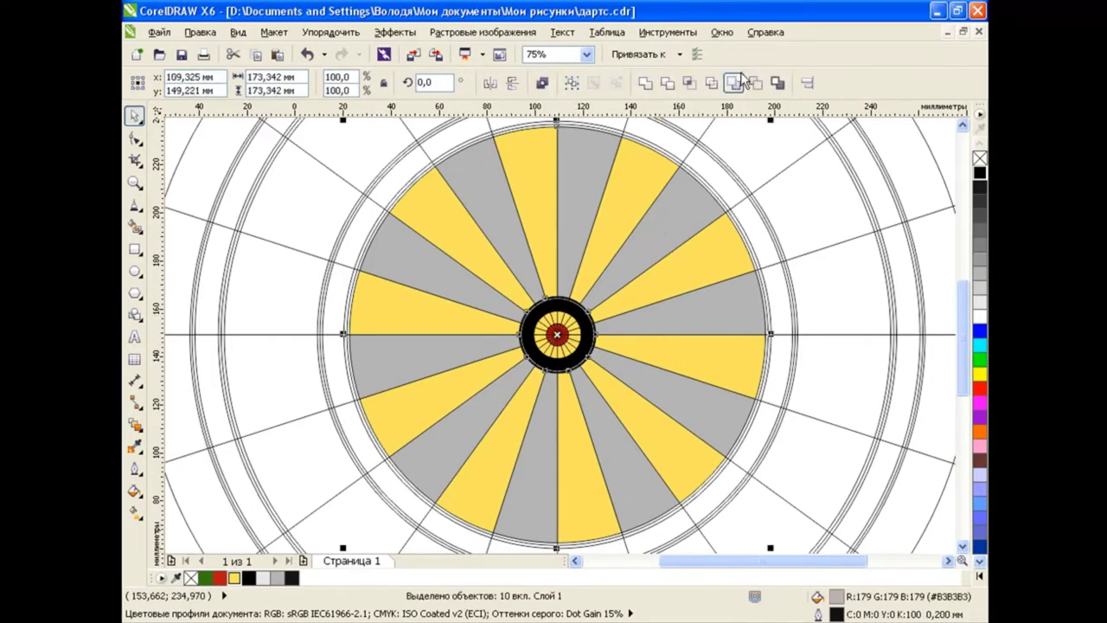
pyautogui.click(980, 175)
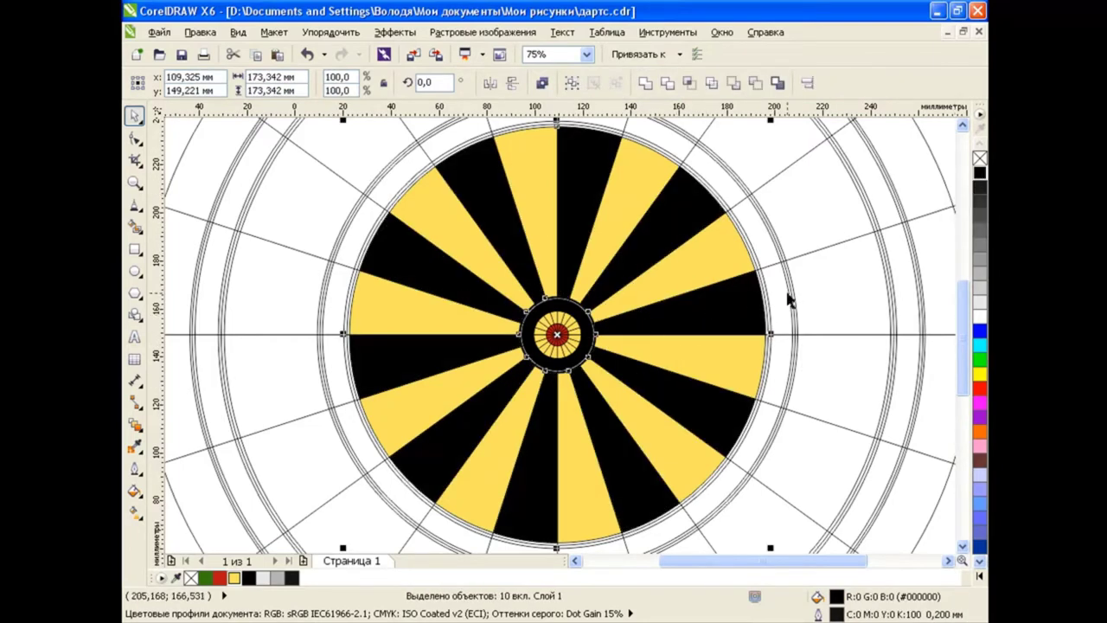
# Fill the thin edge ring light grey and the next ring outward black
pyautogui.scroll(2, 791, 301)
pyautogui.scroll(2, 726, 296)
pyautogui.click(621, 320)
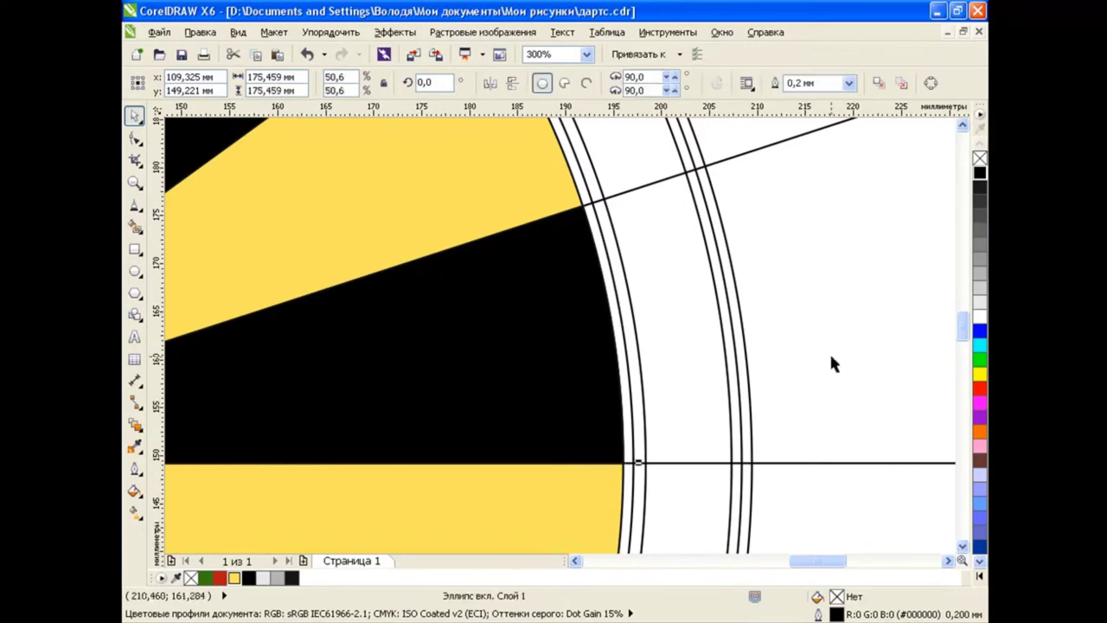
pyautogui.click(980, 306)
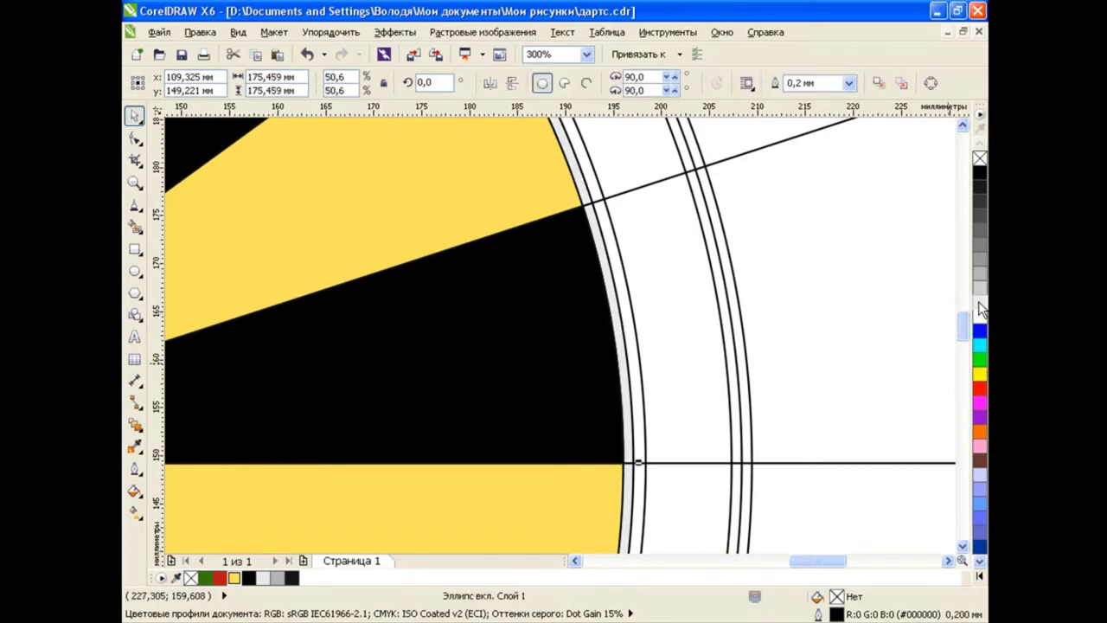
pyautogui.click(634, 338)
pyautogui.click(978, 176)
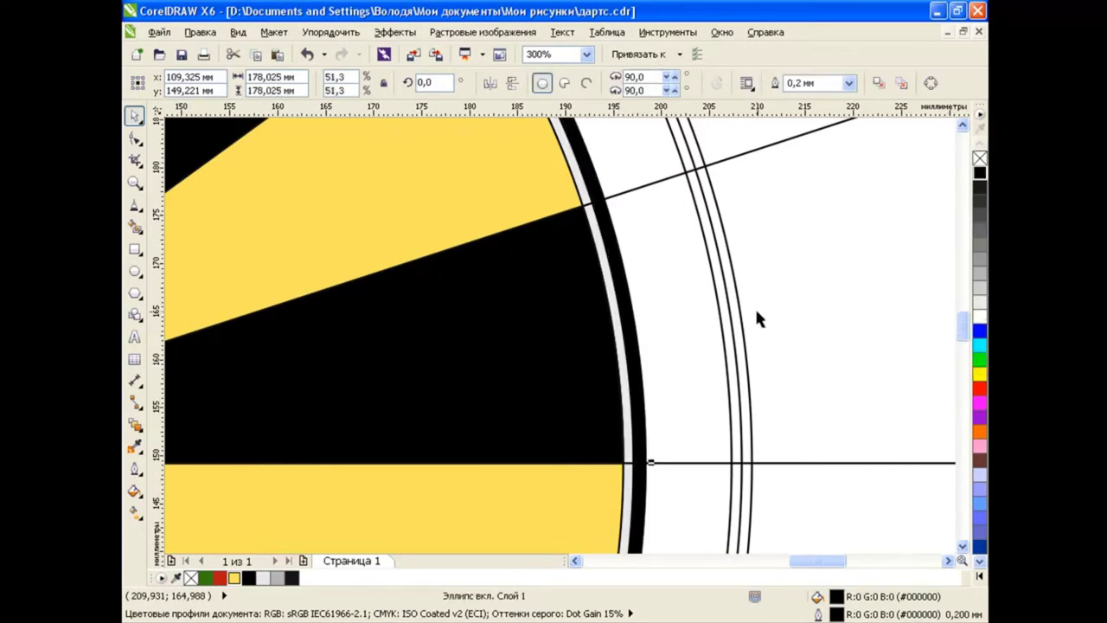
pyautogui.scroll(-2, 755, 306)
pyautogui.scroll(-2, 755, 305)
pyautogui.scroll(-2, 756, 306)
pyautogui.scroll(1, 332, 336)
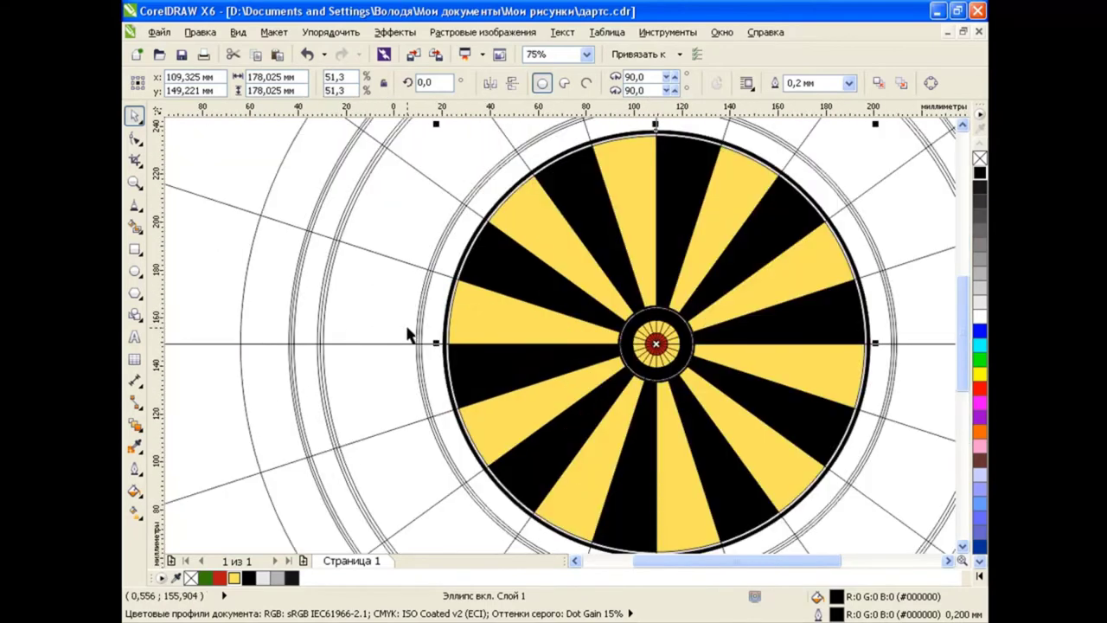
pyautogui.scroll(-1, 718, 311)
# Smart Fill alternate segments of the outer ring medium grey
pyautogui.hscroll(1, 848, 566)
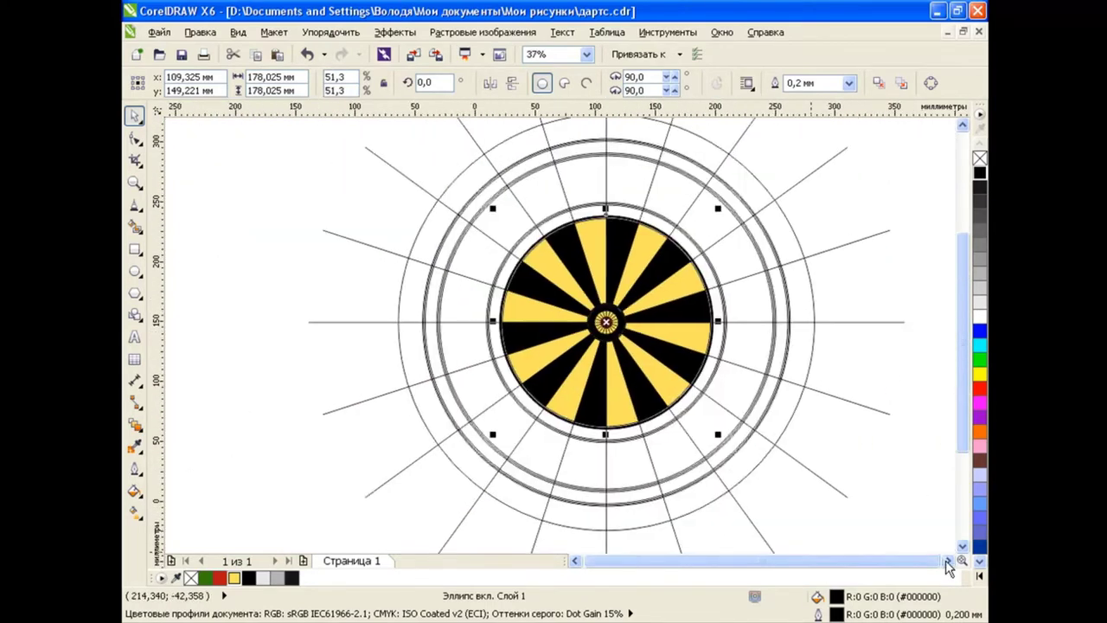
pyautogui.click(134, 224)
pyautogui.click(345, 83)
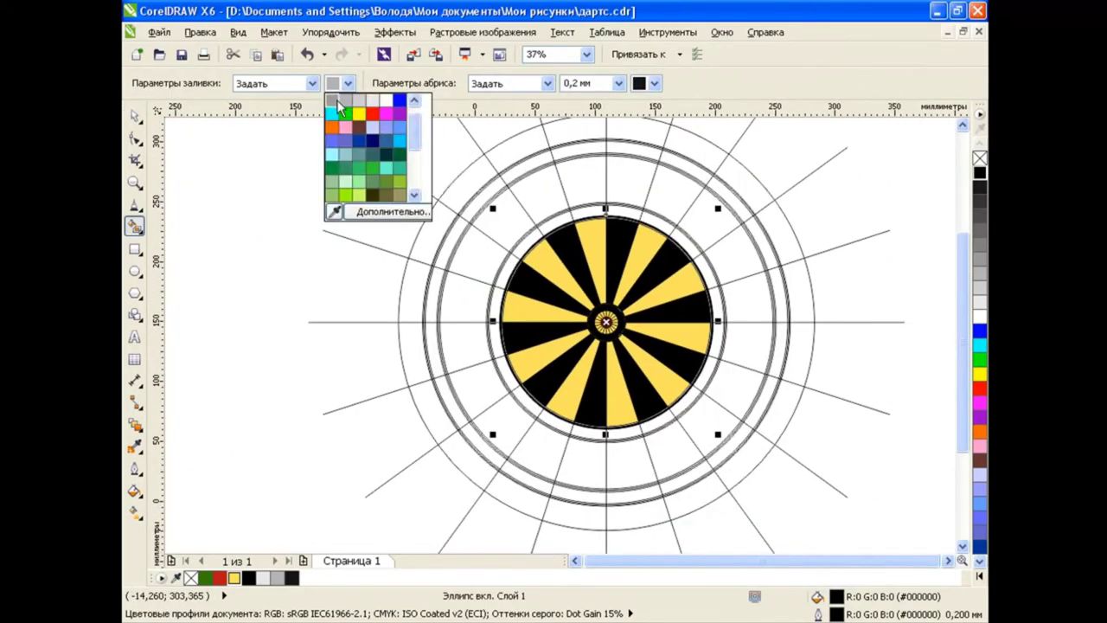
pyautogui.click(345, 109)
pyautogui.click(625, 211)
pyautogui.click(563, 221)
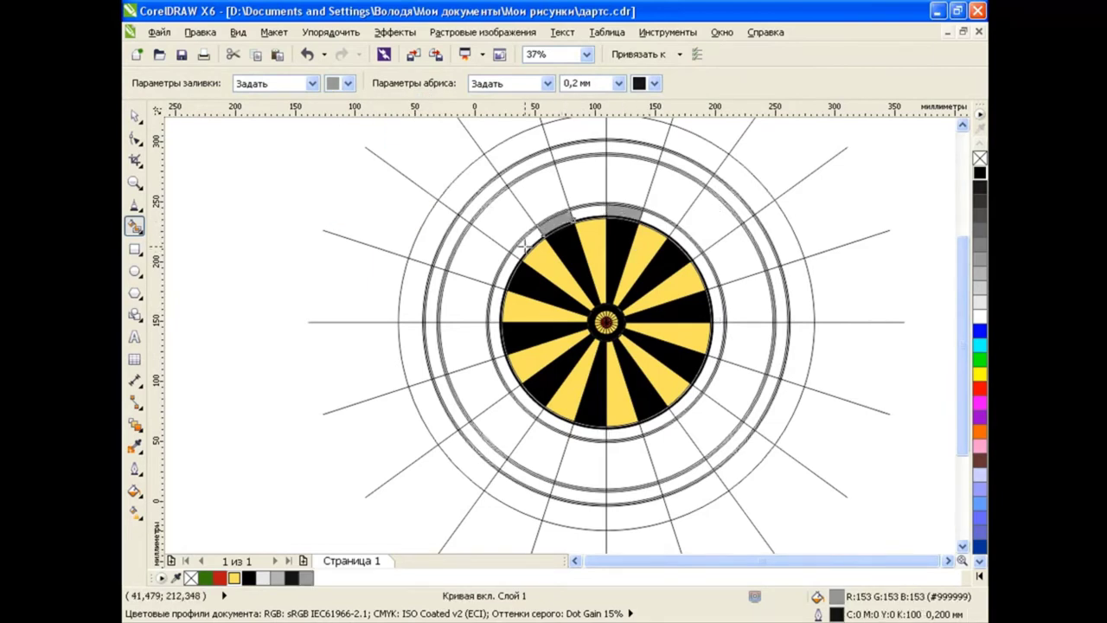
pyautogui.click(505, 281)
pyautogui.click(497, 340)
pyautogui.press('space')
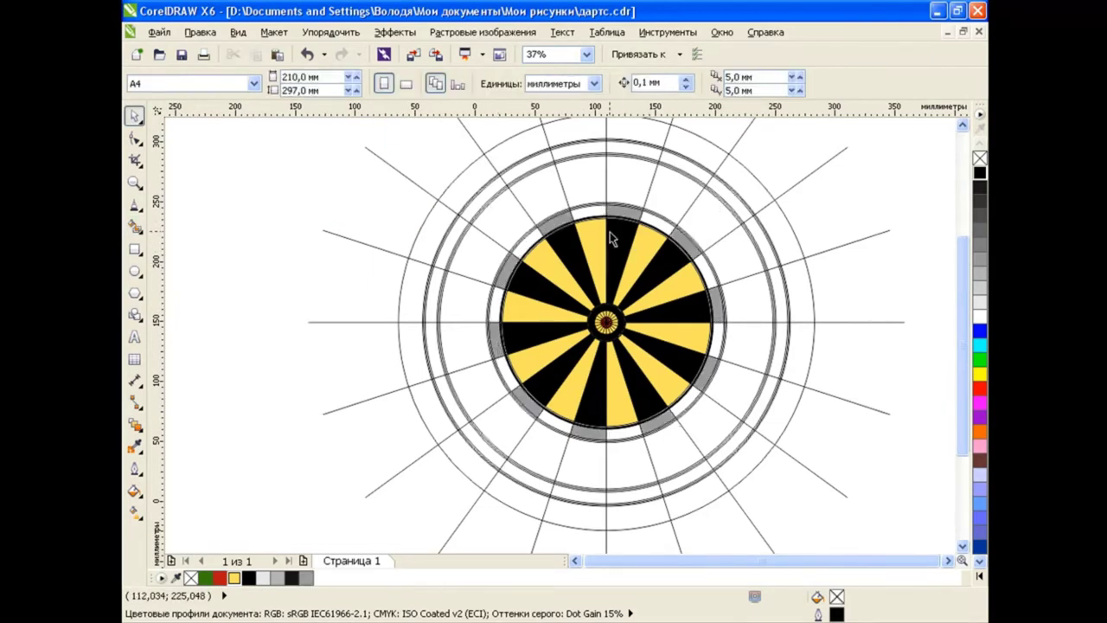
# Select the ten grey ring segments and fill them red
pyautogui.click(631, 218)
pyautogui.keyDown('shift'); pyautogui.click(554, 223); pyautogui.keyUp('shift')
pyautogui.keyDown('shift'); pyautogui.click(510, 276); pyautogui.keyUp('shift')
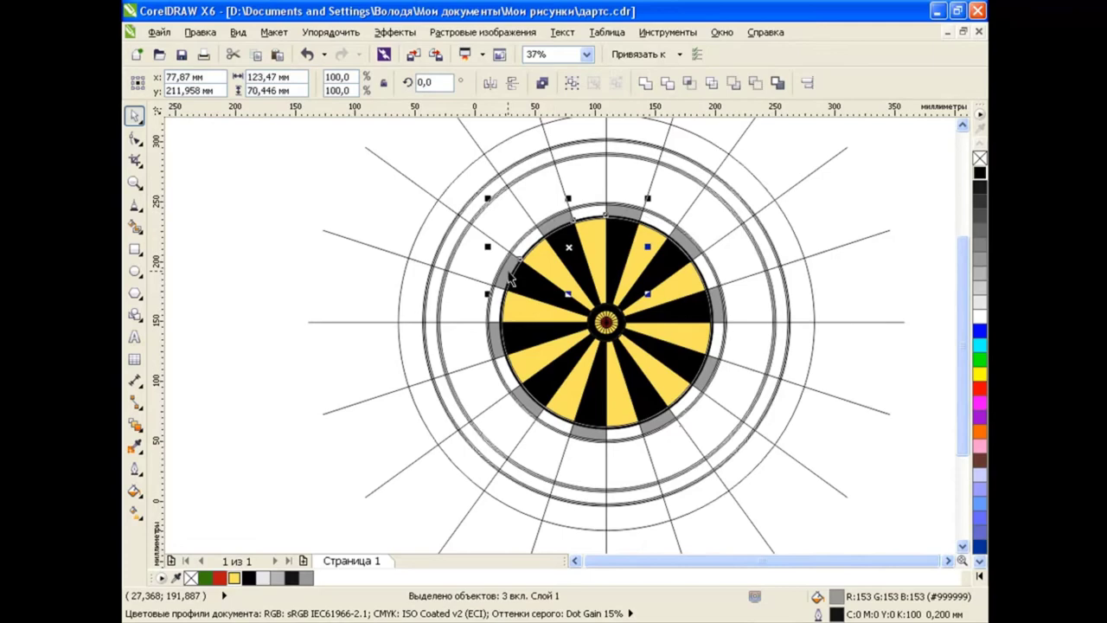
pyautogui.keyDown('shift'); pyautogui.click(501, 349); pyautogui.keyUp('shift')
pyautogui.keyDown('shift'); pyautogui.click(523, 404); pyautogui.keyUp('shift')
pyautogui.keyDown('shift'); pyautogui.click(592, 438); pyautogui.keyUp('shift')
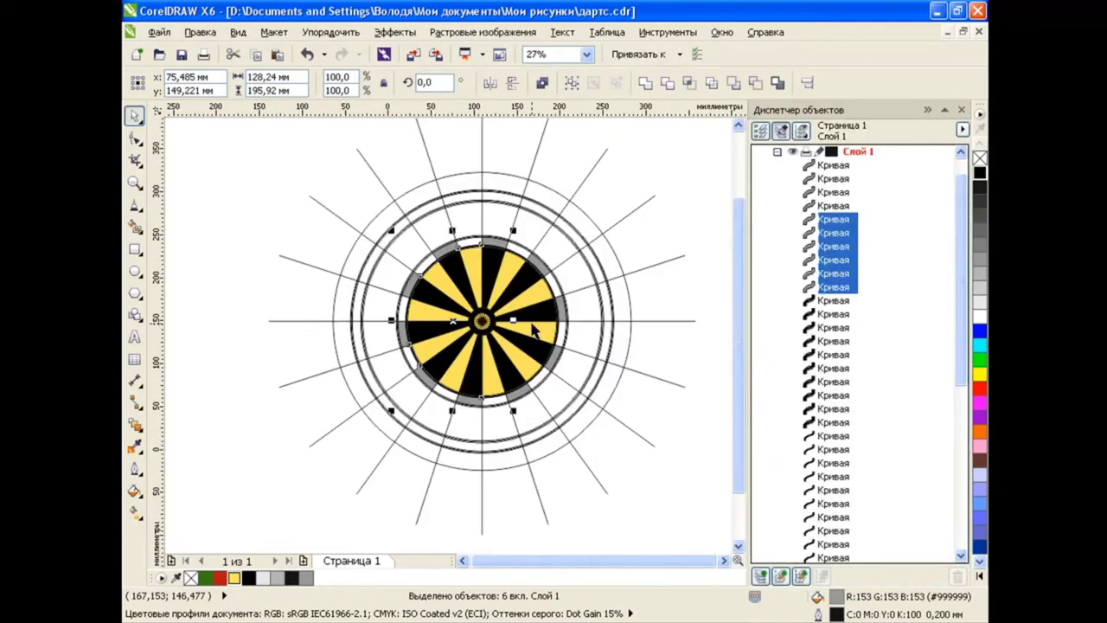
pyautogui.keyDown('shift'); pyautogui.click(839, 206); pyautogui.keyUp('shift')
pyautogui.keyDown('shift'); pyautogui.click(837, 192); pyautogui.keyUp('shift')
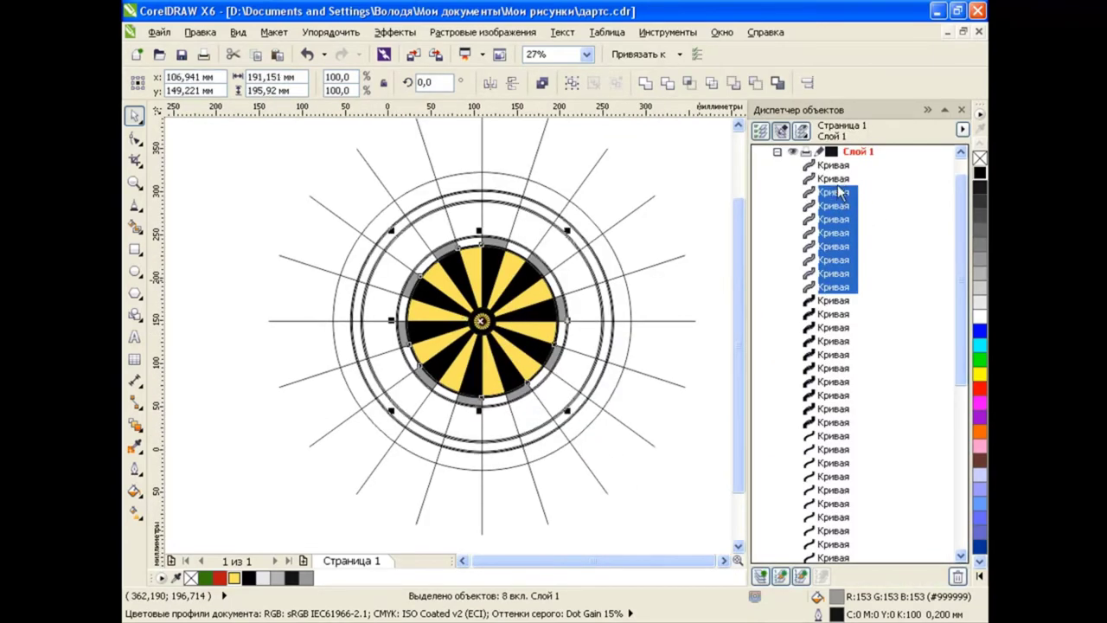
pyautogui.keyDown('shift'); pyautogui.click(835, 164); pyautogui.keyUp('shift')
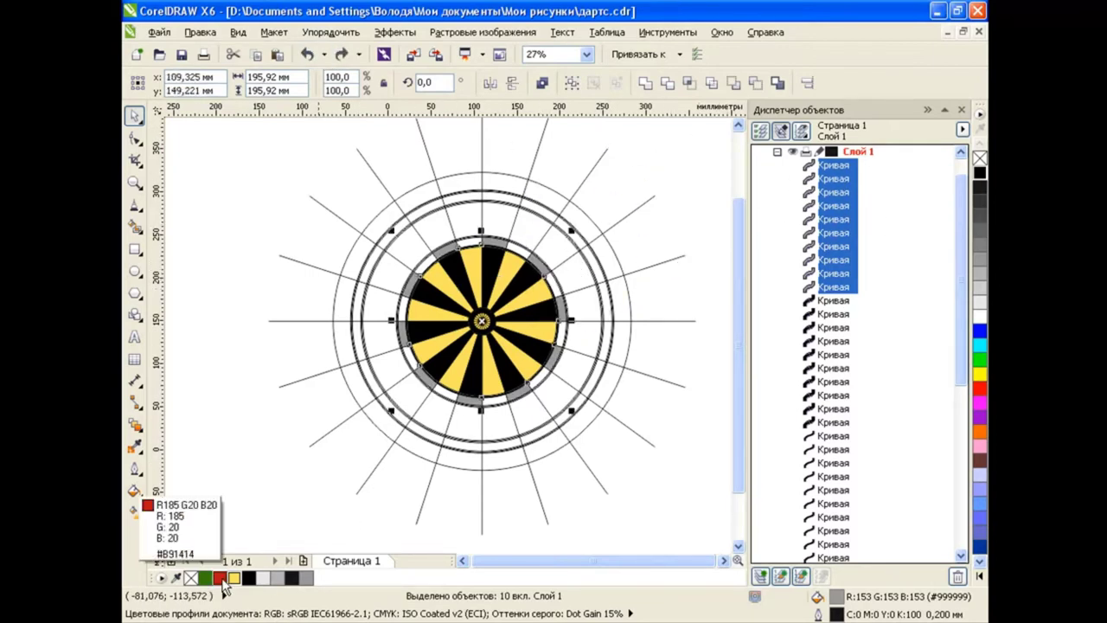
pyautogui.click(222, 580)
pyautogui.scroll(2, 450, 322)
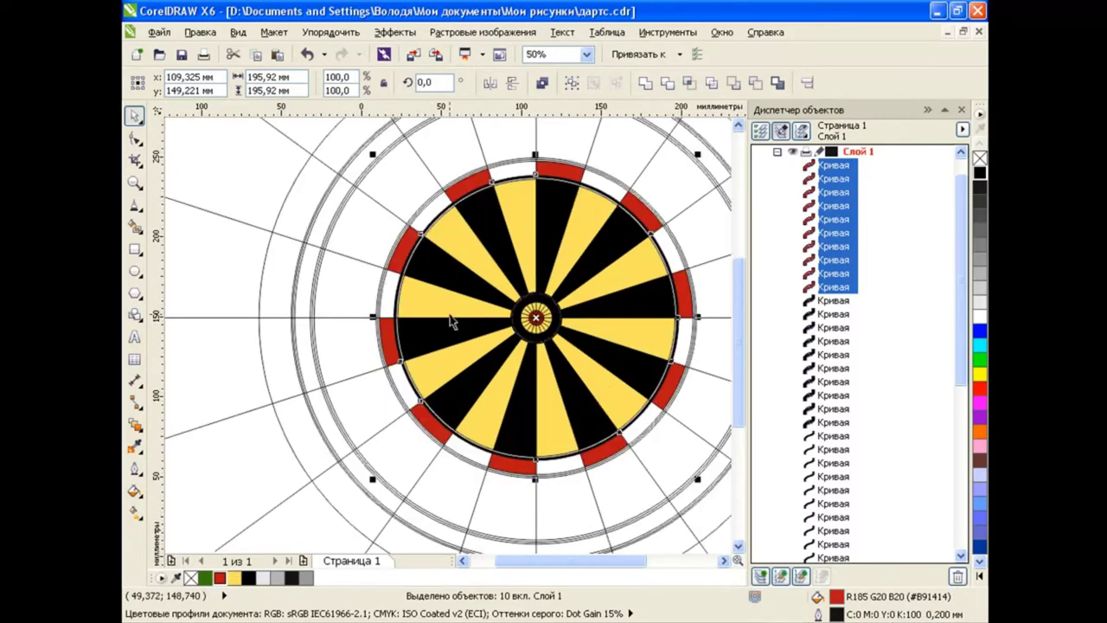
pyautogui.click(963, 111)
pyautogui.click(714, 183)
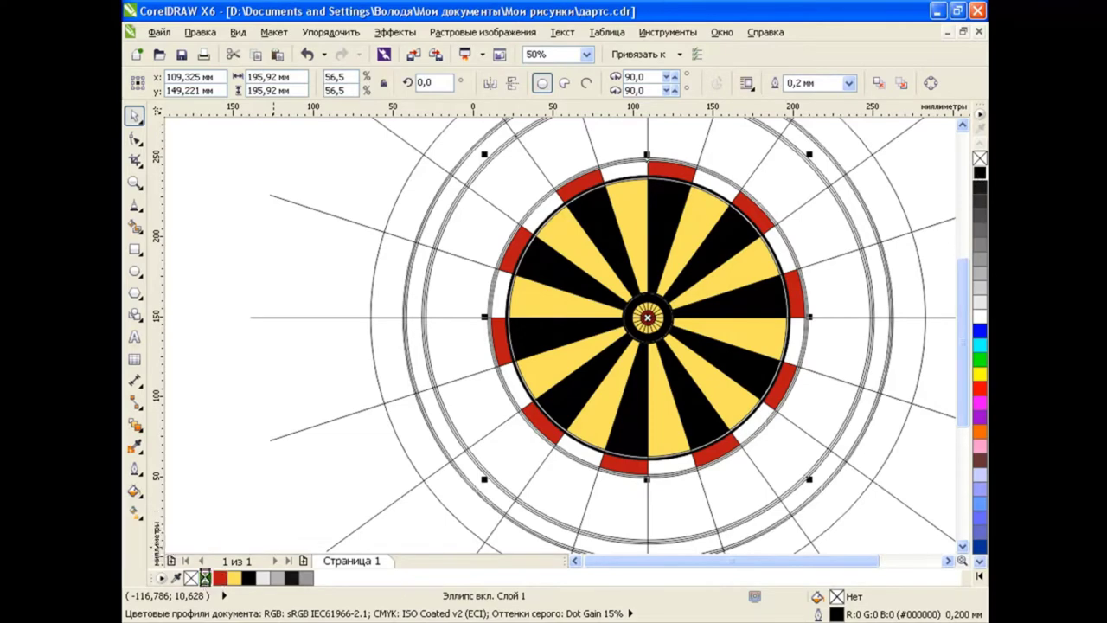
# Fill the remaining ring segments green and the thin ring beside the red segments light grey
pyautogui.moveTo(205, 577); pyautogui.dragTo(750, 411)
pyautogui.scroll(3, 882, 321)
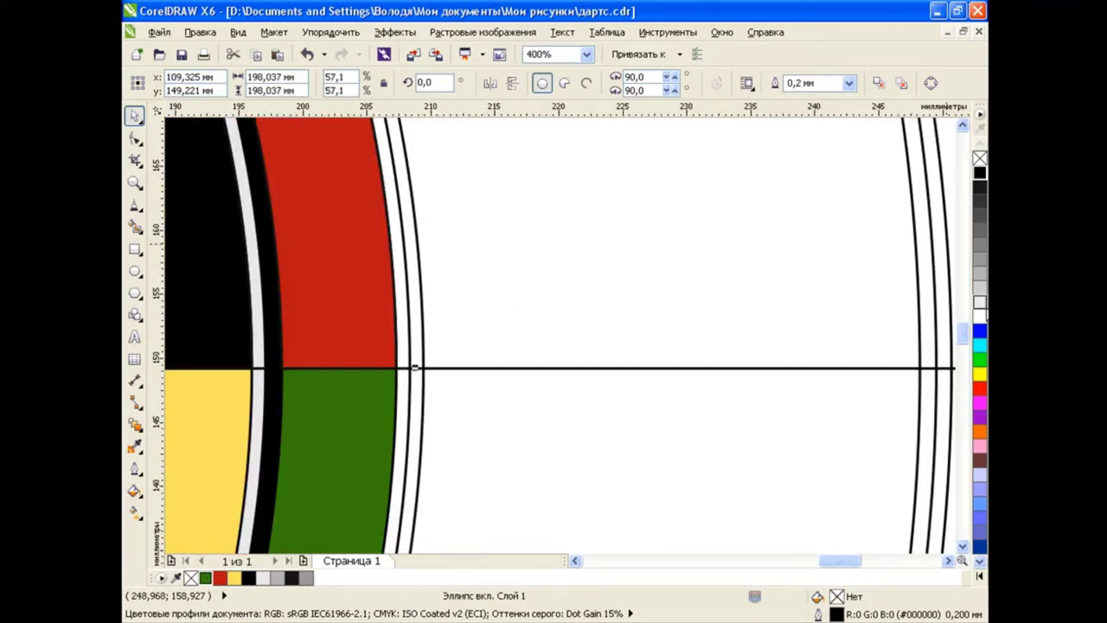
pyautogui.click(979, 288)
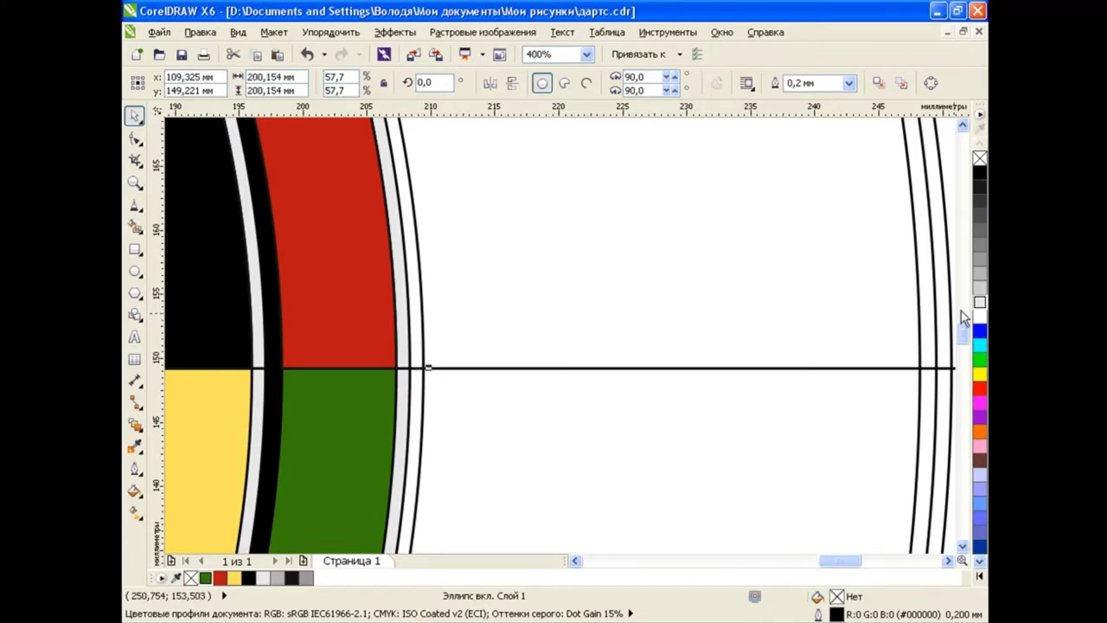
# Select the black ellipse on the board and undo its last scaling
pyautogui.click(424, 324)
pyautogui.scroll(-2, 538, 320)
pyautogui.scroll(2, 390, 304)
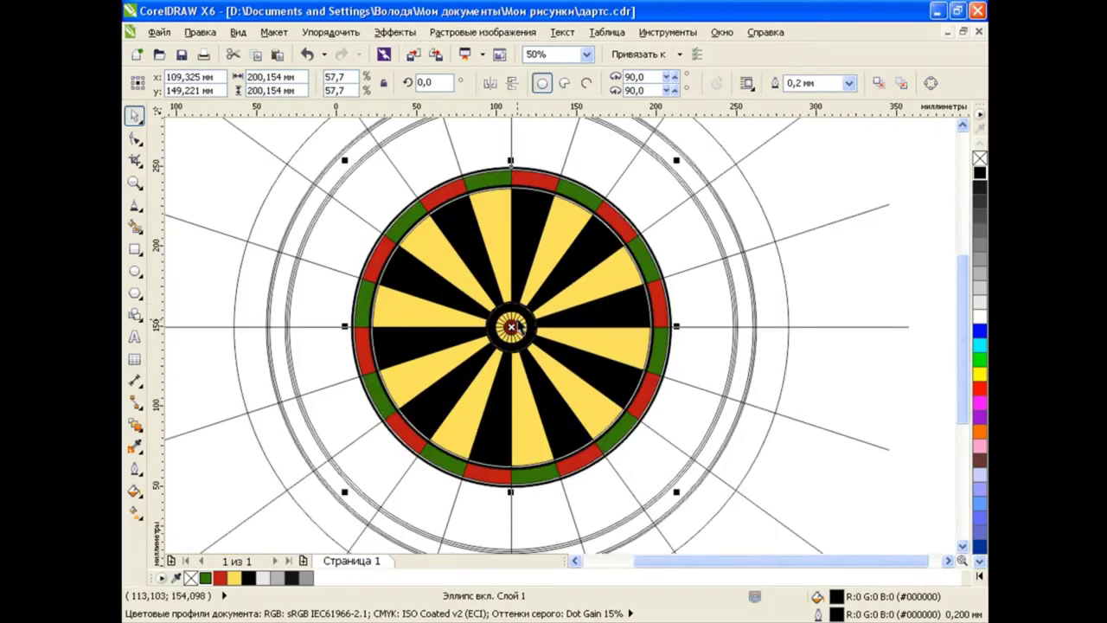
pyautogui.moveTo(962, 314)
pyautogui.mouseDown()
pyautogui.moveTo(958, 290)
pyautogui.moveTo(961, 307)
pyautogui.mouseUp()
pyautogui.hotkey('ctrl', 'z')
pyautogui.hotkey('shift', 'F4')
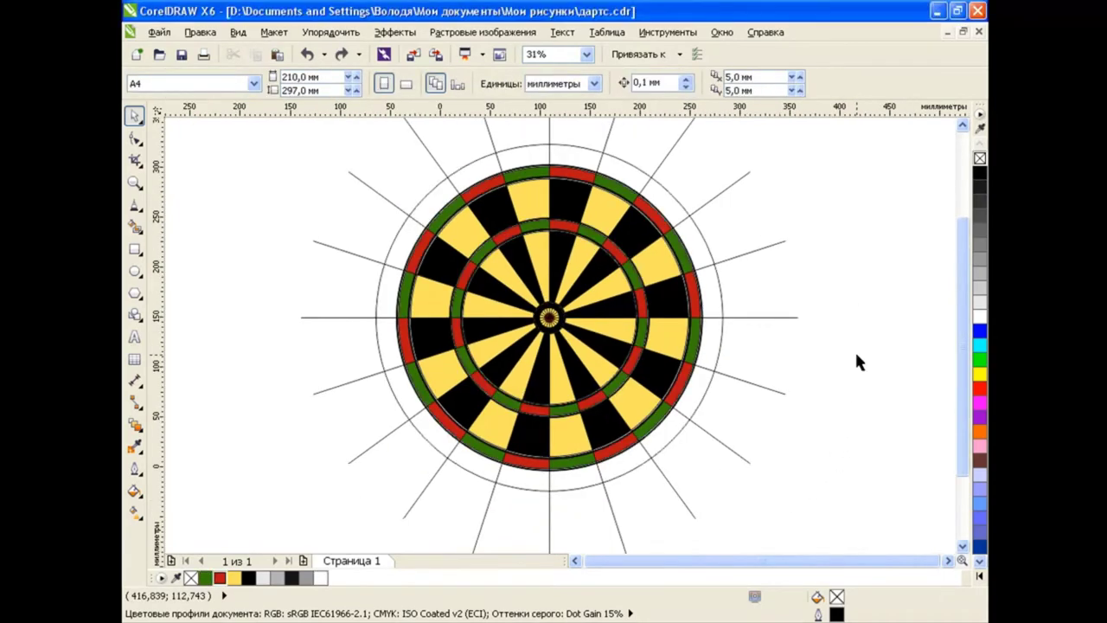
# Delete the horizontal guide line and the diagonal guide line on the right
pyautogui.click(785, 319)
pyautogui.press('Delete')
pyautogui.click(764, 248)
pyautogui.press('Delete')
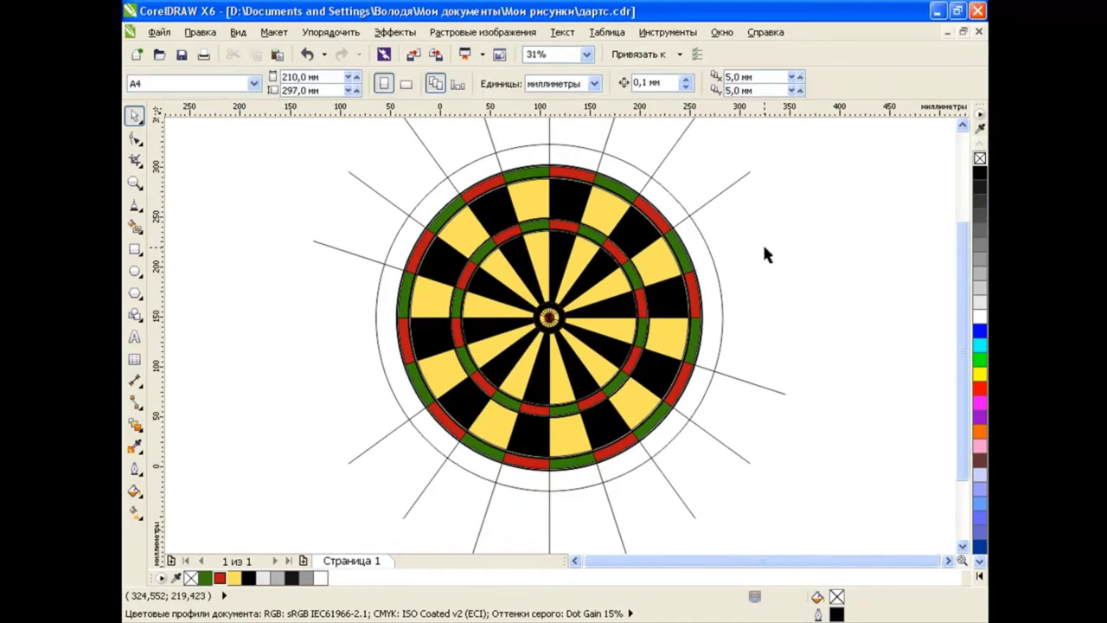
# Give the board's outer rim a custom fountain fill ending in dark grey
pyautogui.click(614, 161)
pyautogui.click(134, 490)
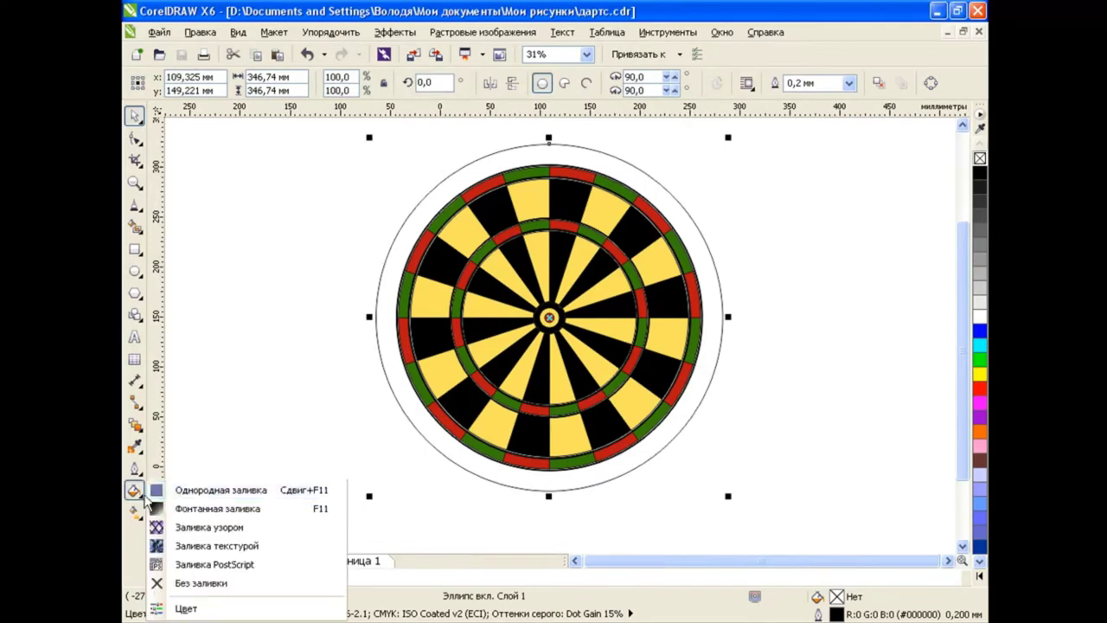
pyautogui.click(212, 507)
pyautogui.click(482, 305)
pyautogui.click(587, 354)
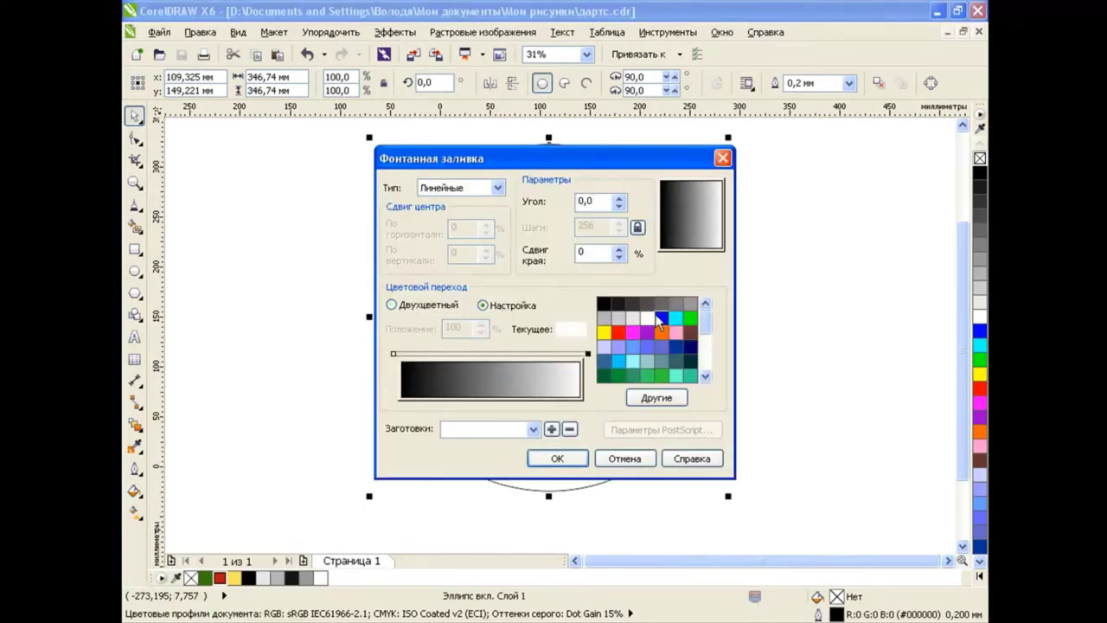
pyautogui.click(647, 304)
pyautogui.click(558, 458)
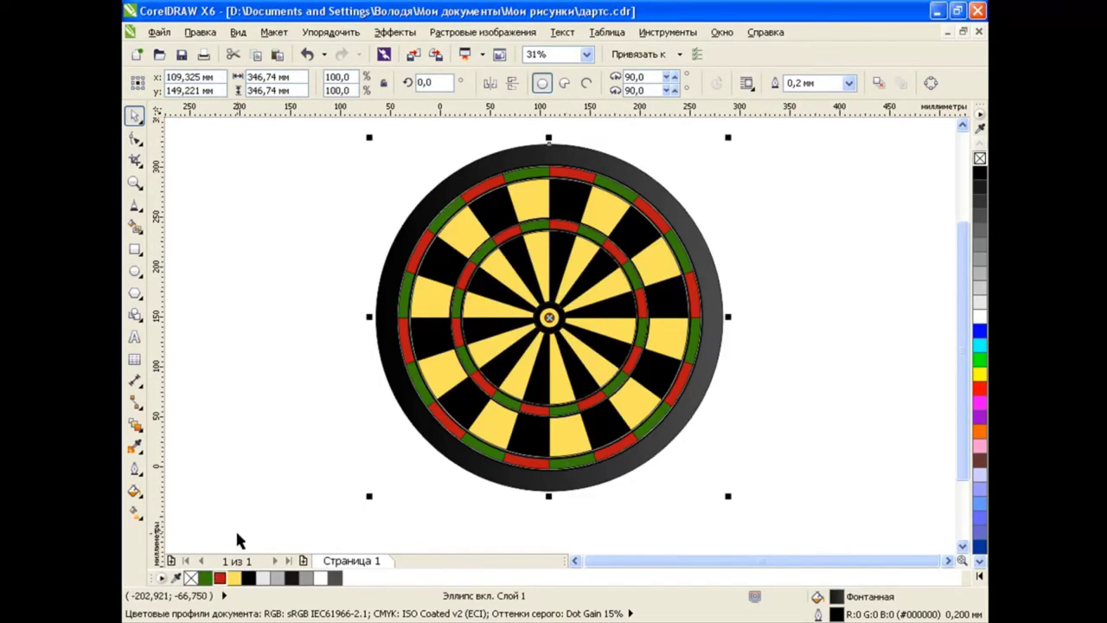
# Angle the rim gradient diagonally from the upper-left to the lower-right of the rim
pyautogui.press('g')
pyautogui.moveTo(374, 317); pyautogui.dragTo(456, 177)
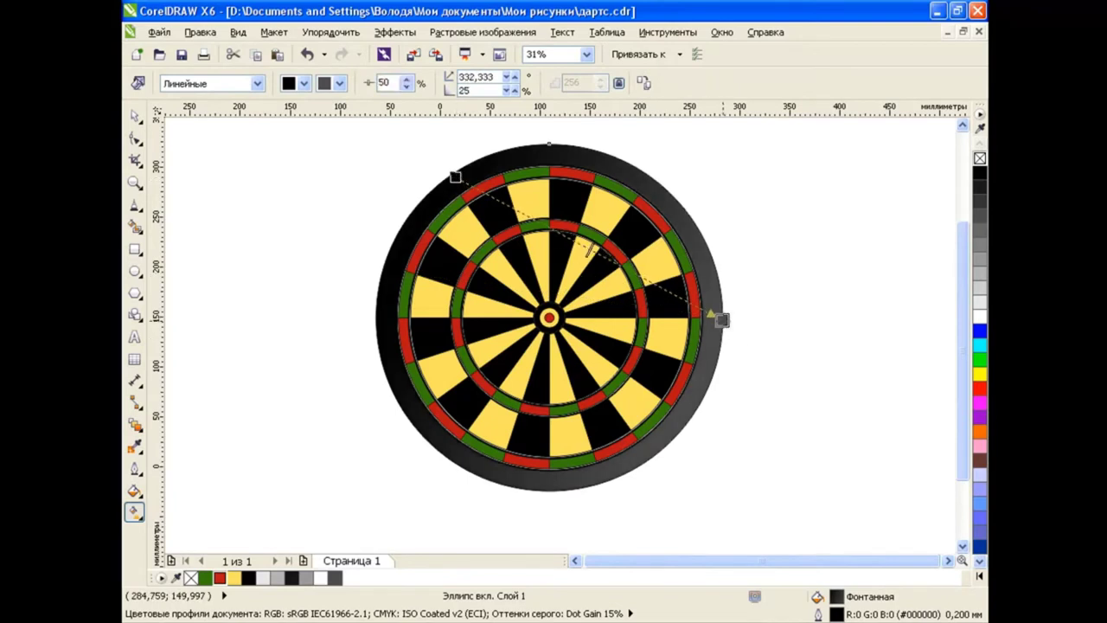
pyautogui.moveTo(722, 320); pyautogui.dragTo(671, 434)
pyautogui.moveTo(456, 177); pyautogui.dragTo(424, 200)
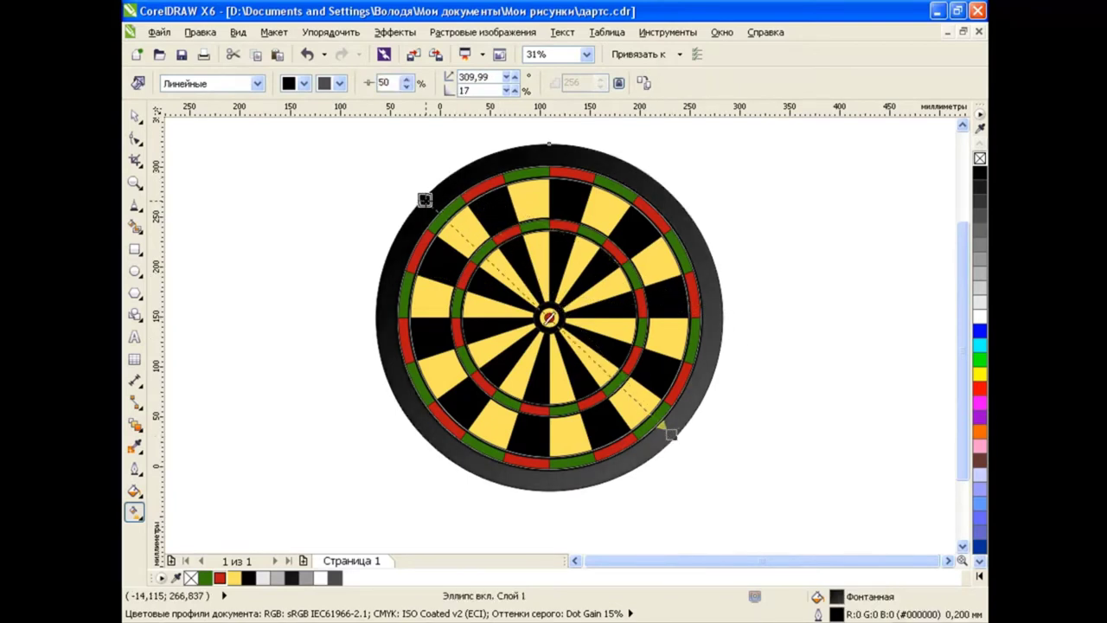
pyautogui.press('space')
pyautogui.click(244, 359)
pyautogui.scroll(4, 244, 358)
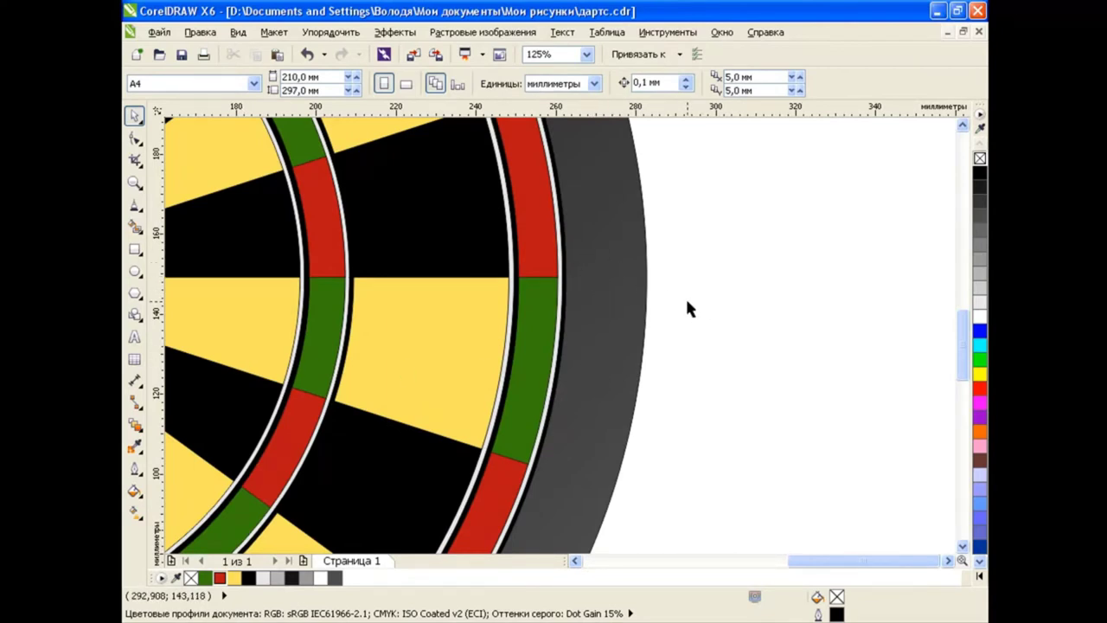
# Draw a small circle right of the board and fill it light grey
pyautogui.press('F7')
pyautogui.moveTo(665, 245); pyautogui.dragTo(745, 326)
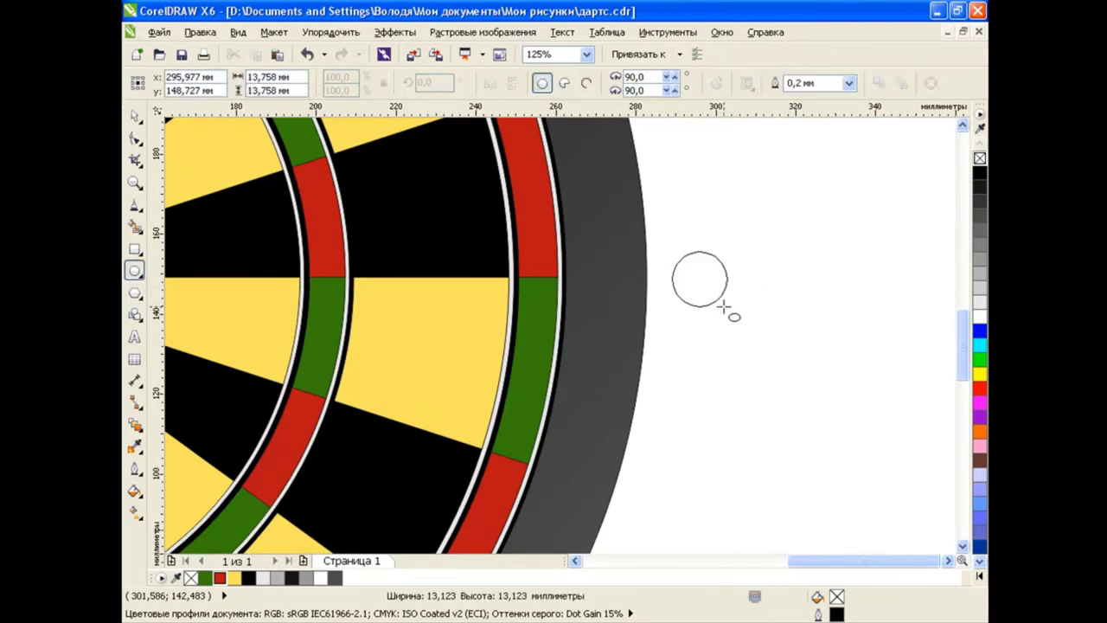
pyautogui.press('space')
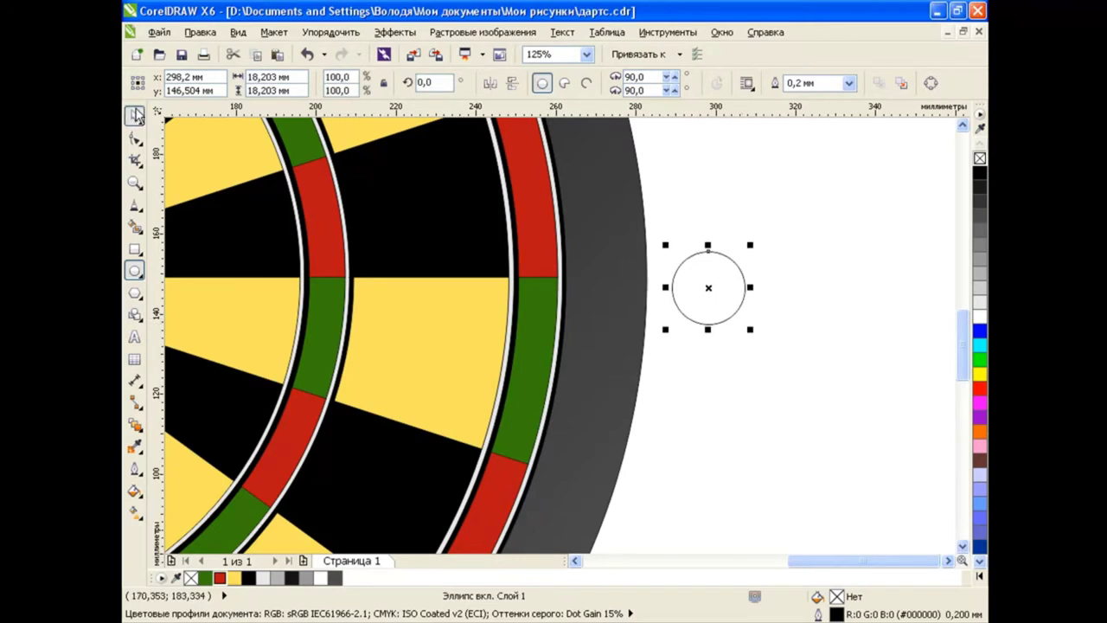
pyautogui.click(740, 378)
pyautogui.click(710, 320)
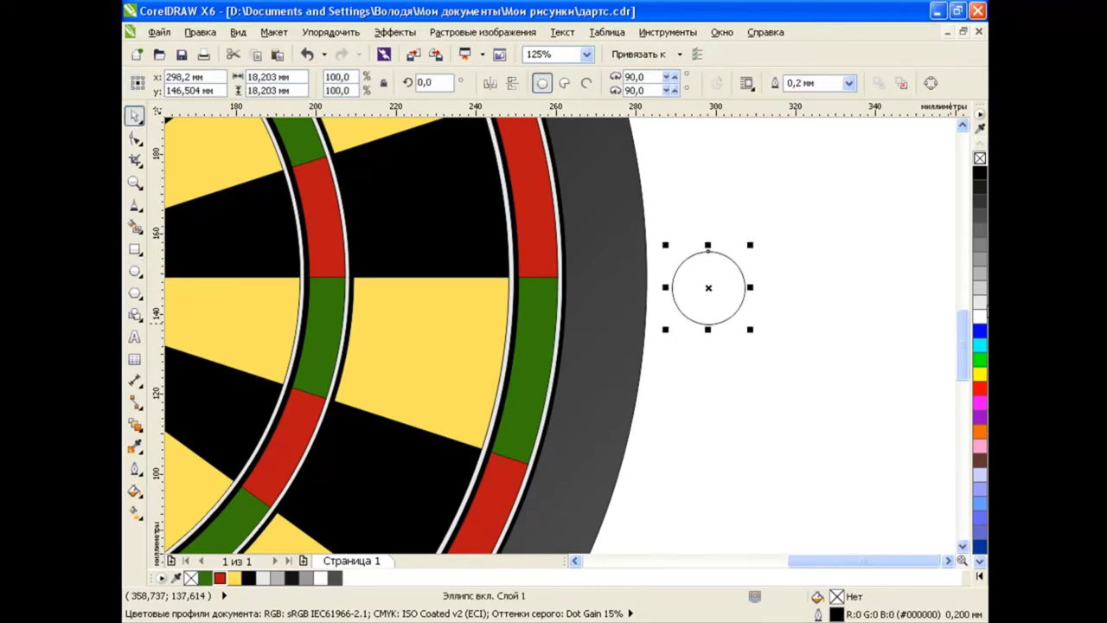
pyautogui.click(980, 302)
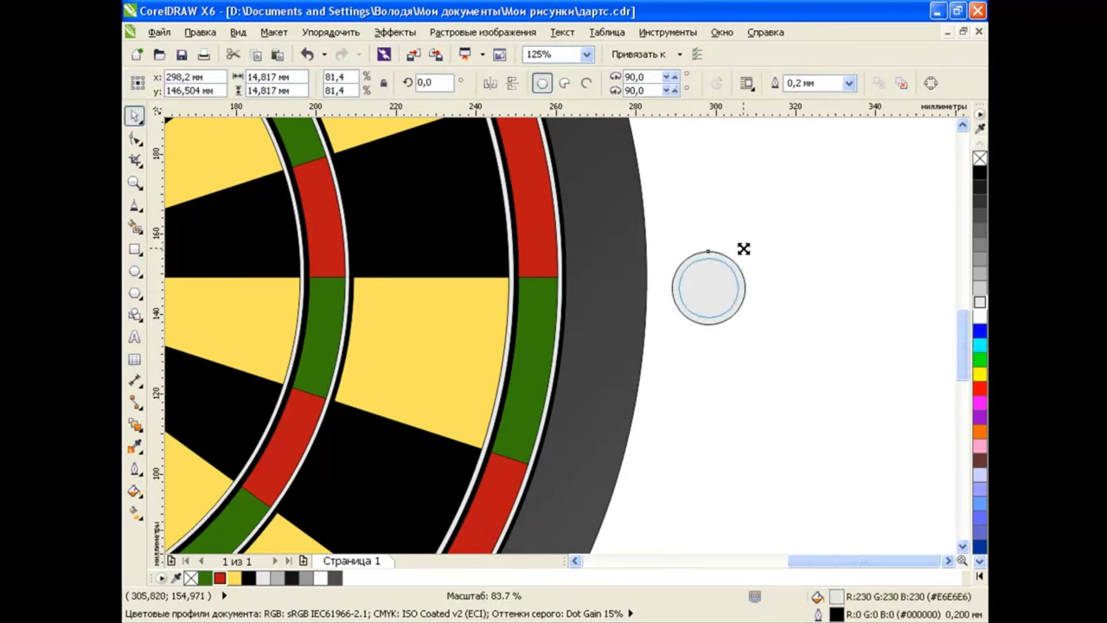
# Add three shrinking concentric copies filled black, light grey and black
pyautogui.moveTo(750, 245); pyautogui.dragTo(737, 252)
pyautogui.click(980, 174)
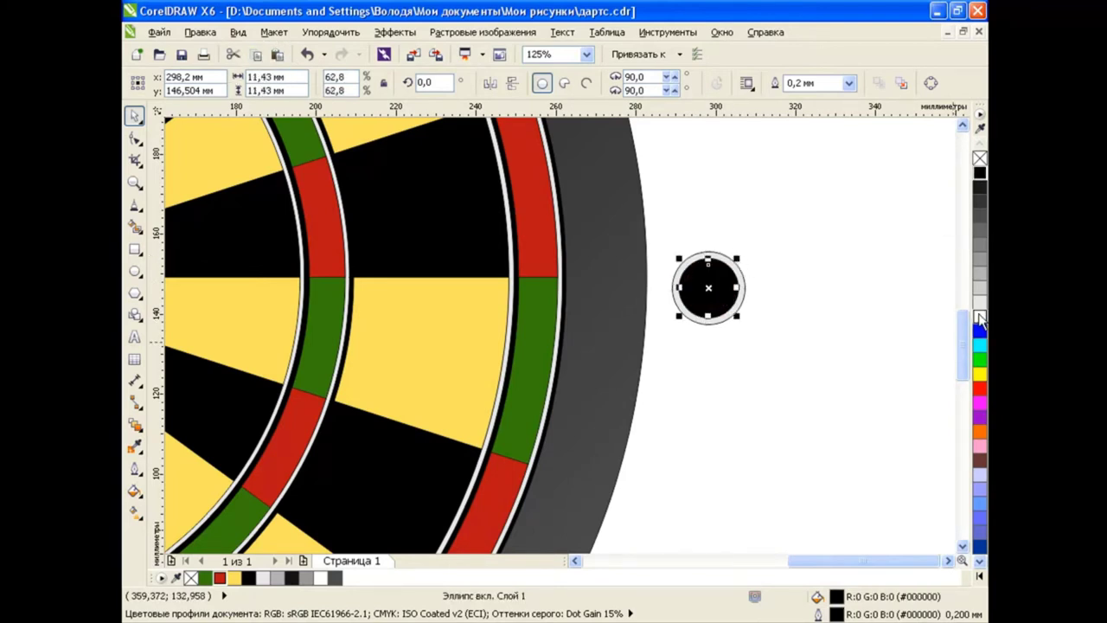
pyautogui.click(980, 302)
pyautogui.click(275, 56)
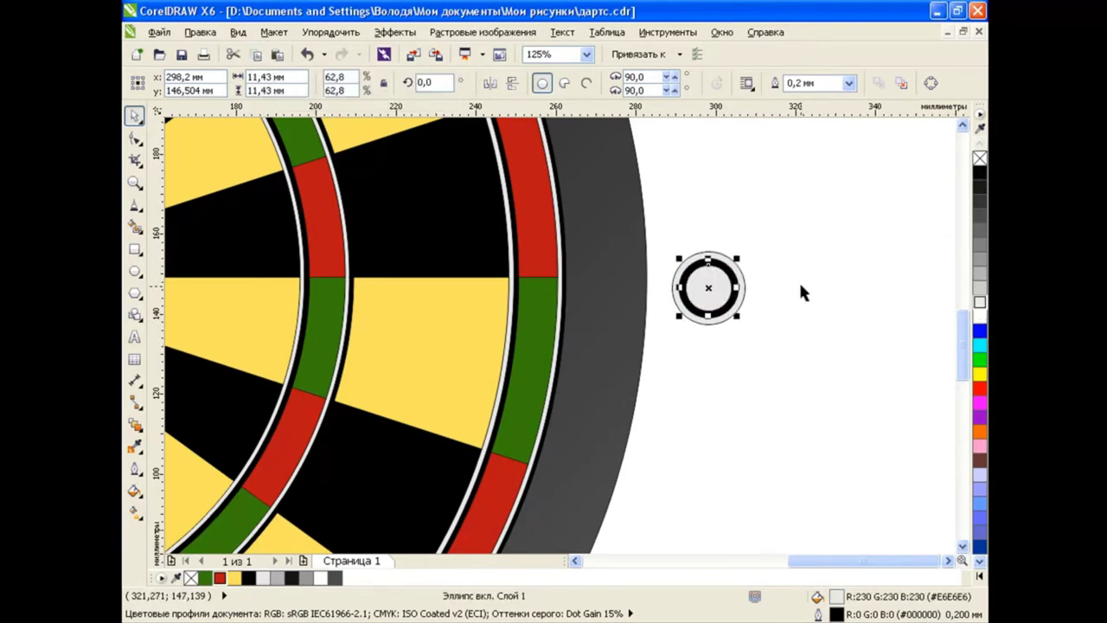
pyautogui.moveTo(736, 257); pyautogui.dragTo(726, 268)
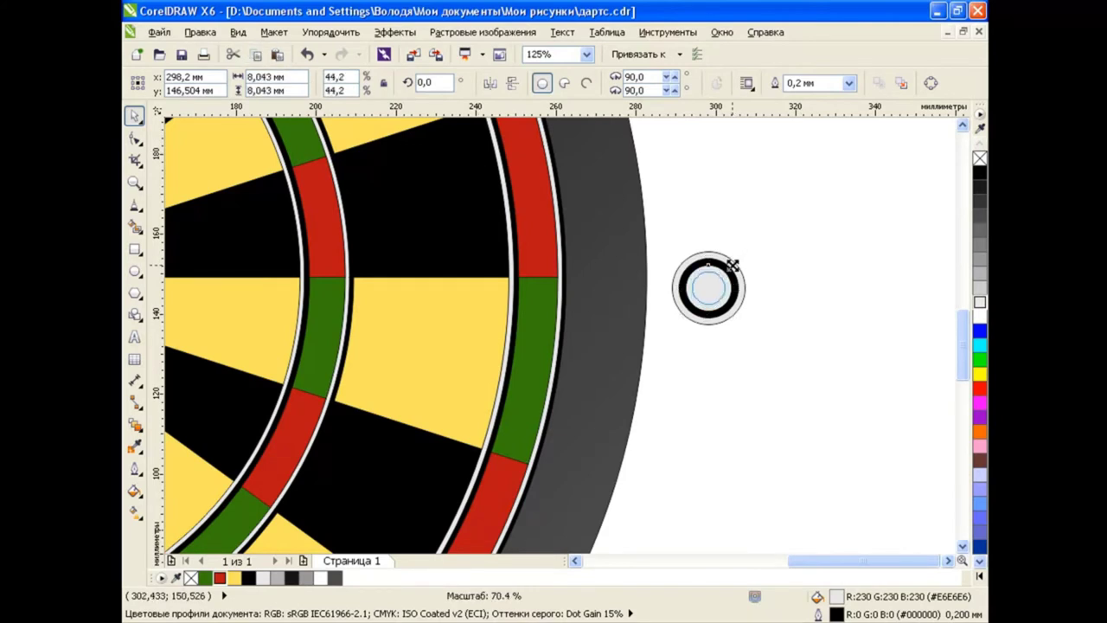
pyautogui.click(980, 173)
# Group the four circles into one target and shrink it to about half size
pyautogui.moveTo(796, 222); pyautogui.dragTo(661, 368)
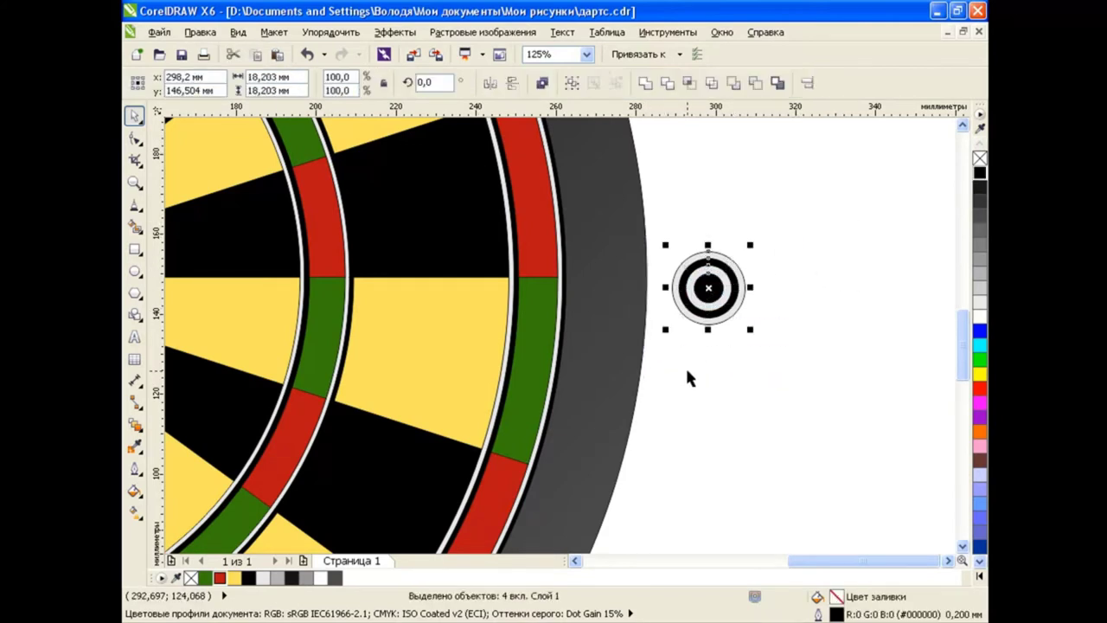
pyautogui.click(571, 83)
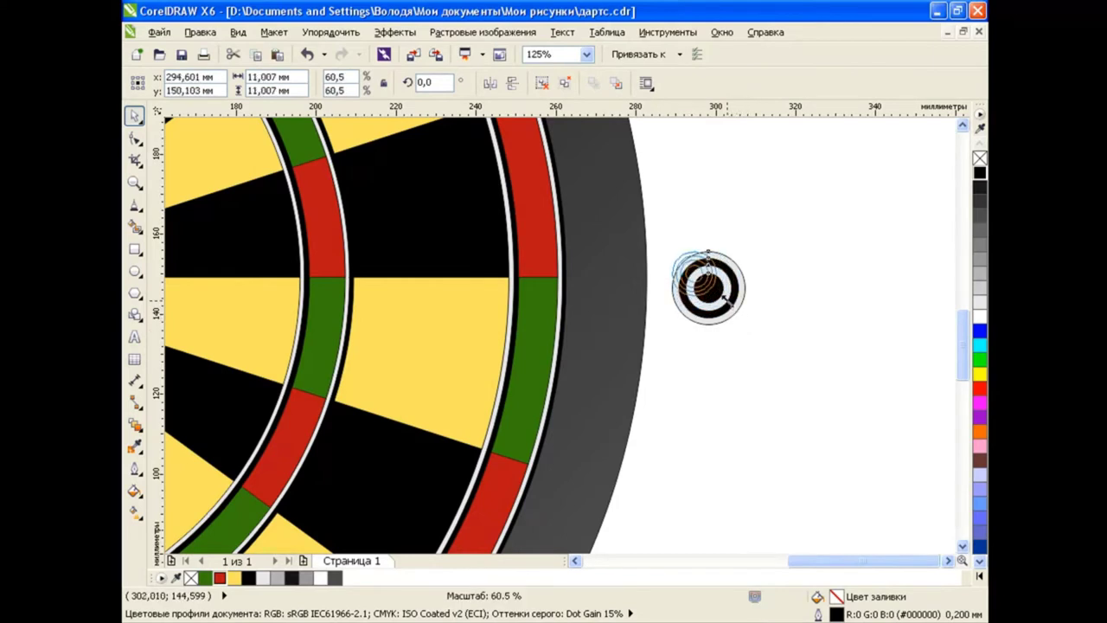
pyautogui.moveTo(749, 328)
pyautogui.mouseDown()
pyautogui.moveTo(716, 295)
pyautogui.moveTo(606, 277)
pyautogui.mouseUp()
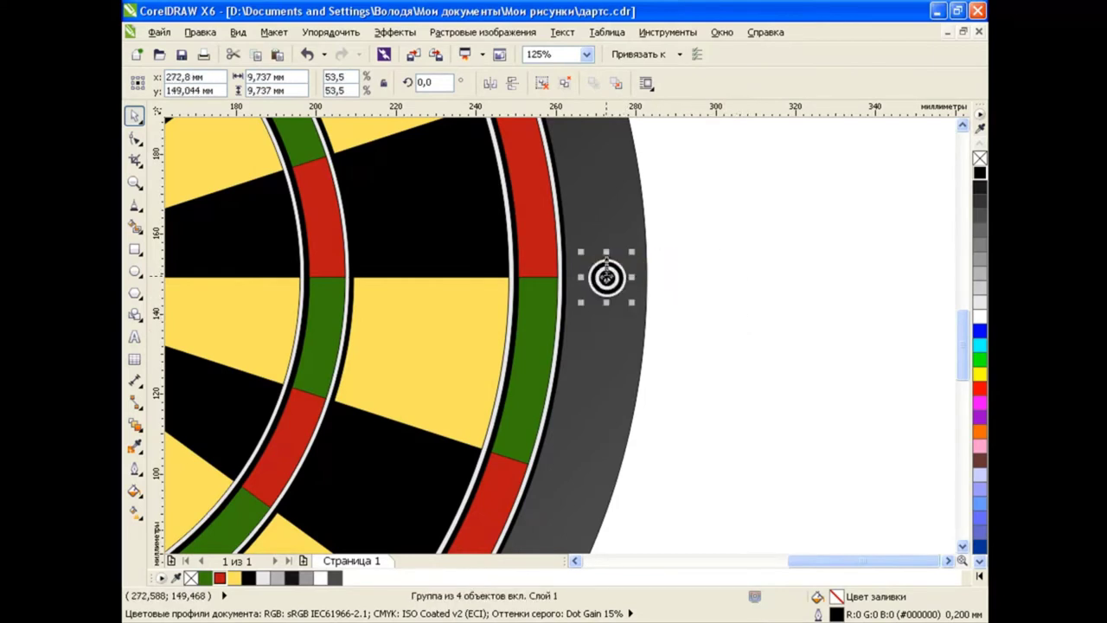
# Place the bullseye target on the board's dark outer rim
pyautogui.scroll(2, 606, 276)
pyautogui.moveTo(606, 277); pyautogui.dragTo(442, 279)
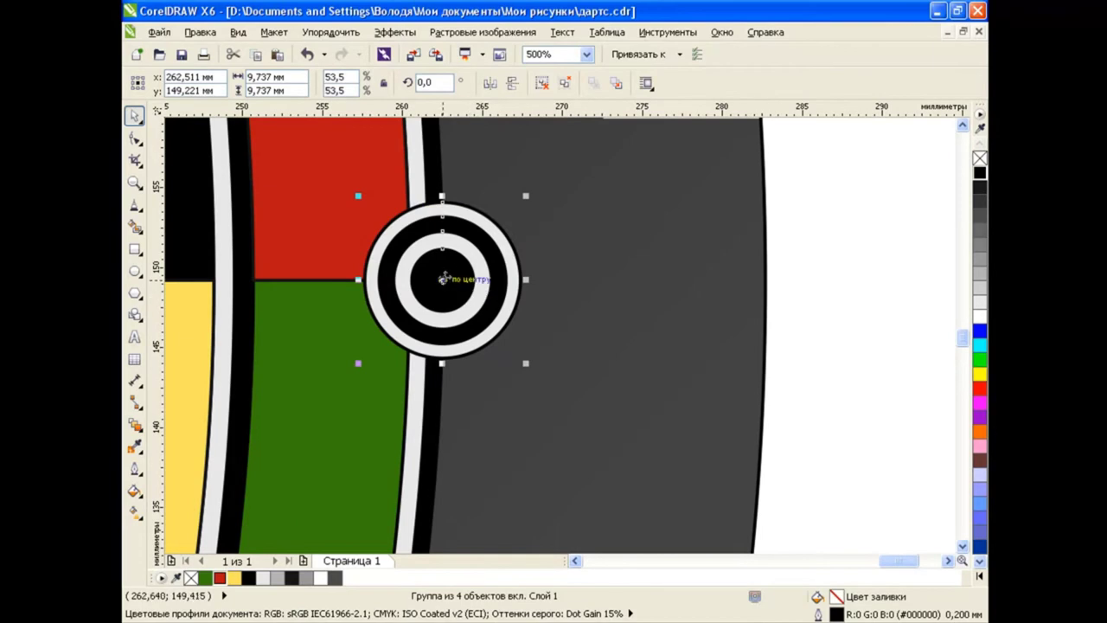
pyautogui.moveTo(441, 280); pyautogui.dragTo(597, 280)
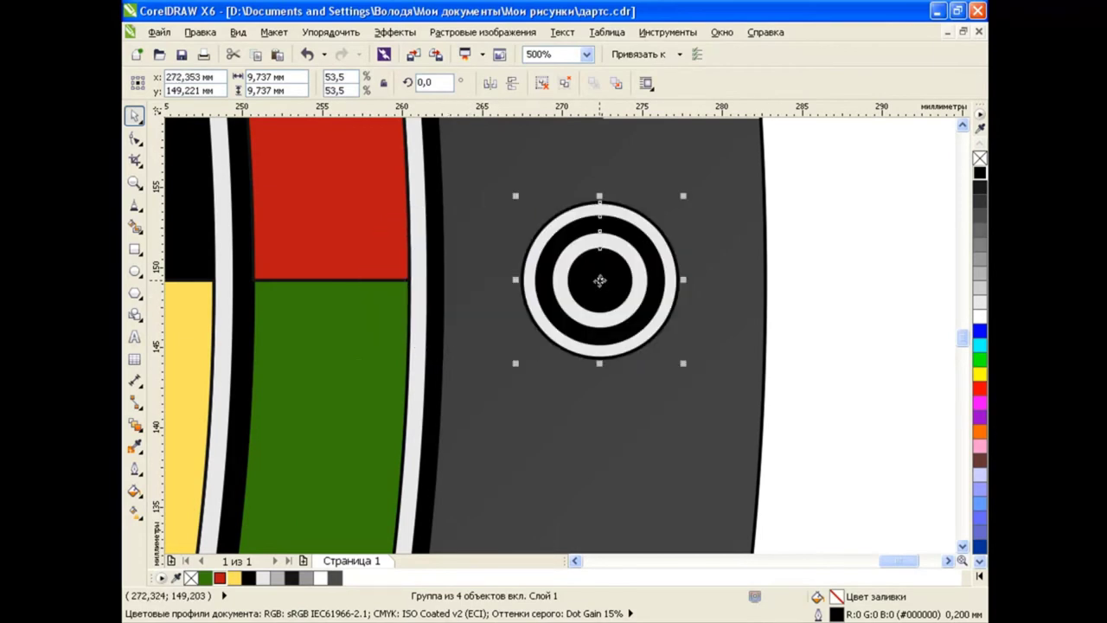
pyautogui.scroll(-1, 606, 280)
pyautogui.scroll(-1, 606, 281)
pyautogui.click(703, 319)
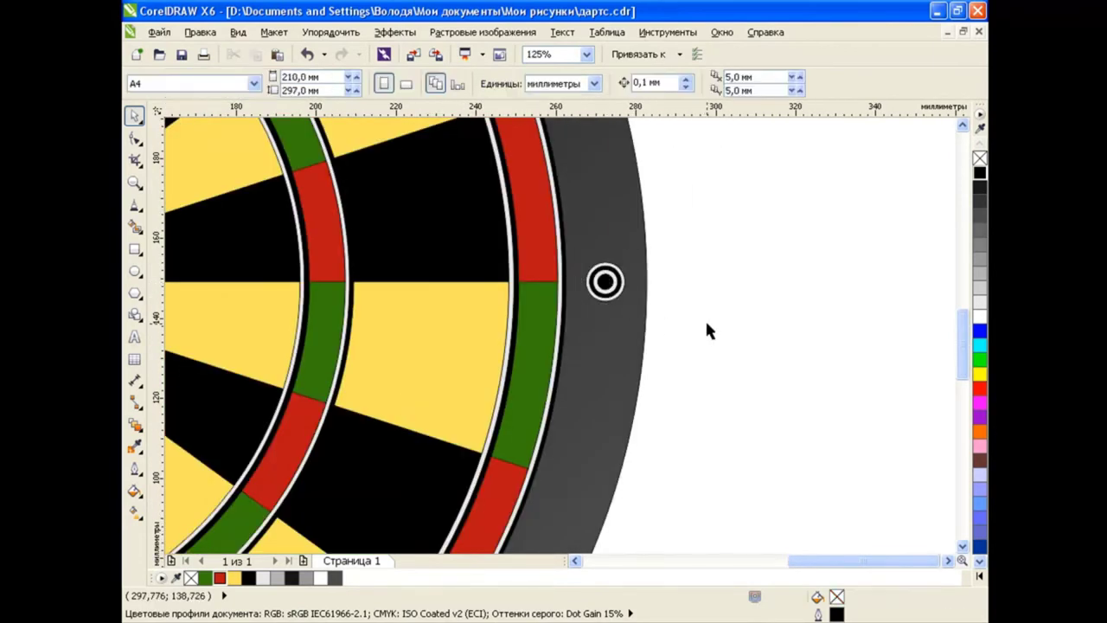
# Zoom out to view and marquee-select the whole dartboard
pyautogui.scroll(-1, 705, 318)
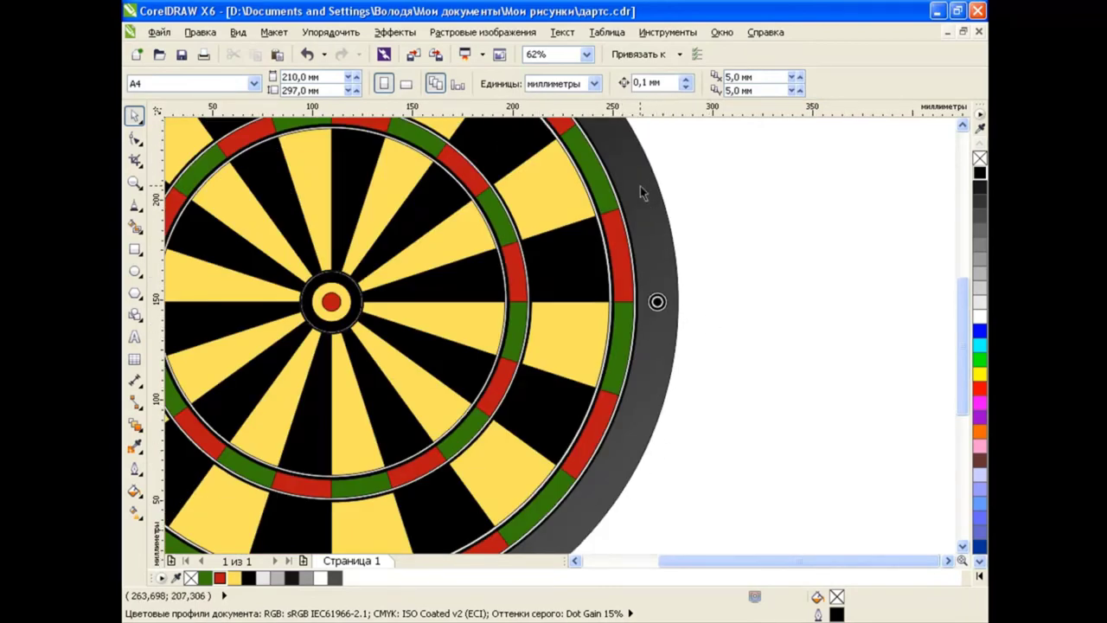
pyautogui.moveTo(952, 327); pyautogui.dragTo(950, 359)
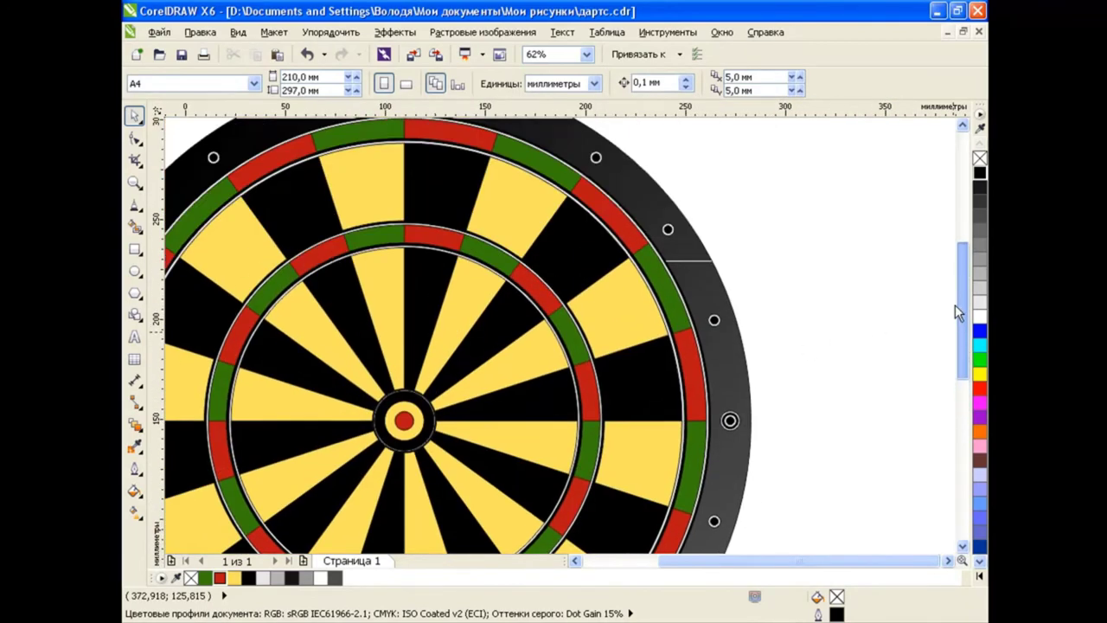
pyautogui.scroll(-1, 950, 359)
pyautogui.hscroll(-2, 951, 372)
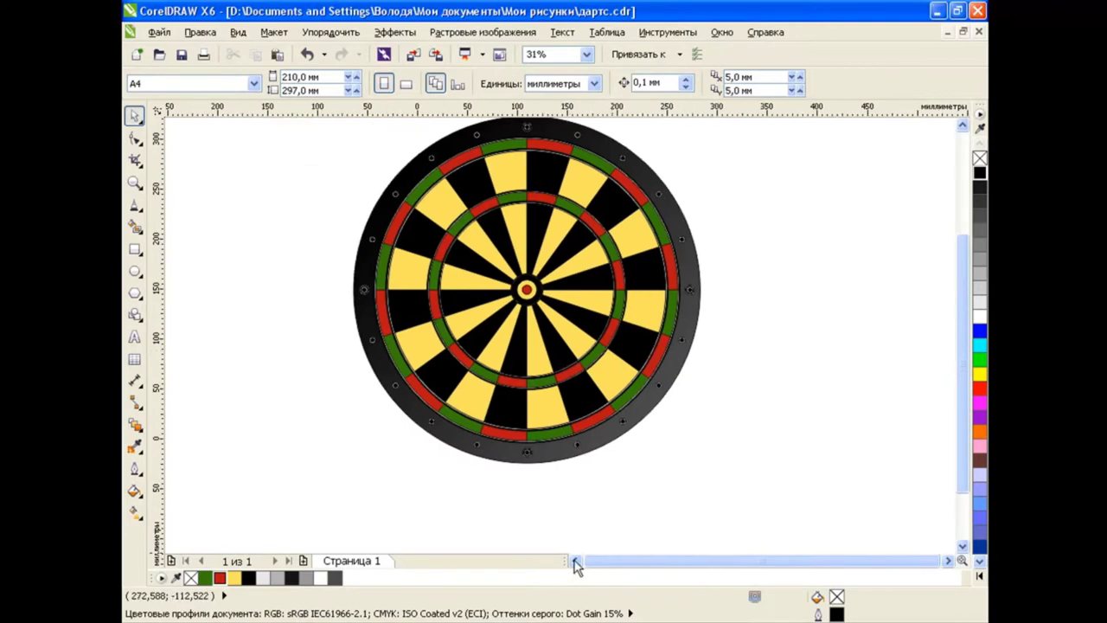
pyautogui.click(948, 561)
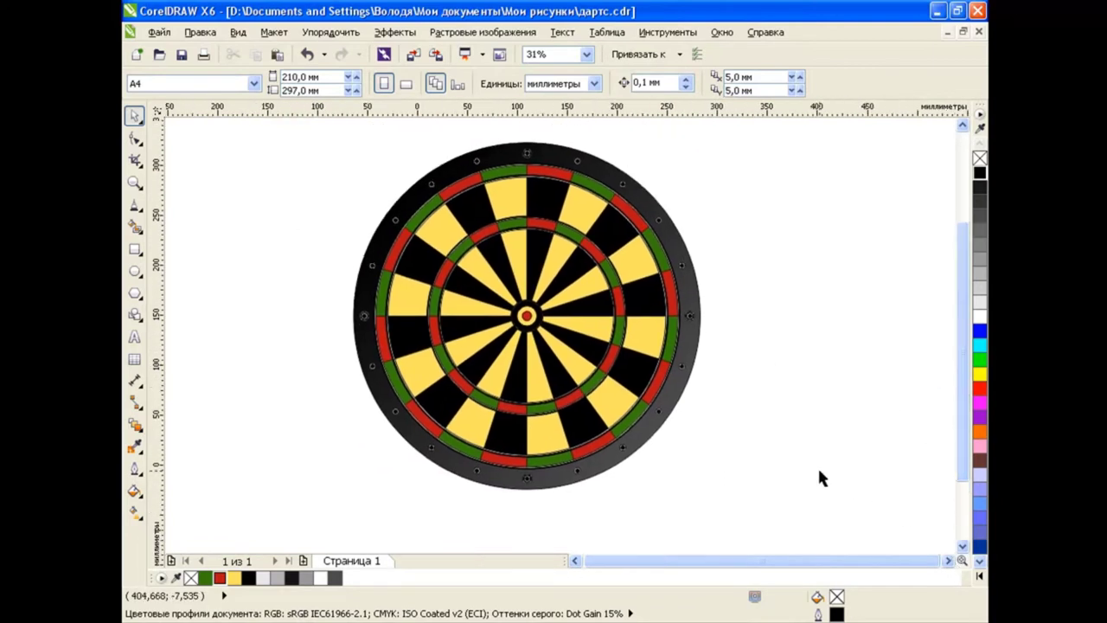
pyautogui.moveTo(337, 139); pyautogui.dragTo(767, 517)
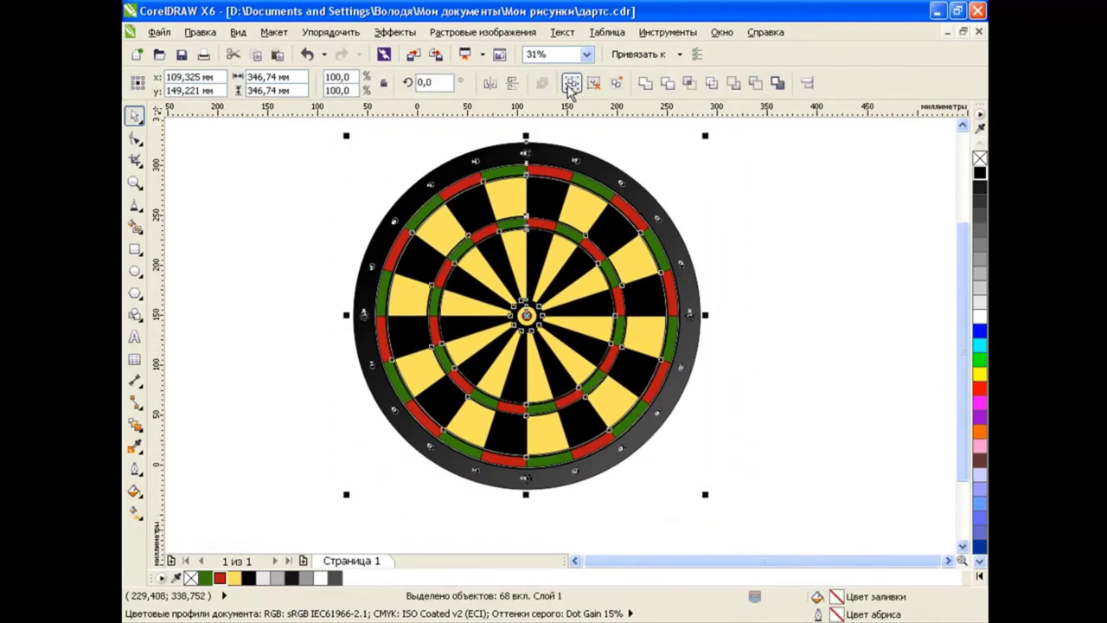
# Group all 68 dartboard objects into one
pyautogui.click(571, 82)
pyautogui.hotkey('ctrl', 'z')
pyautogui.click(694, 267)
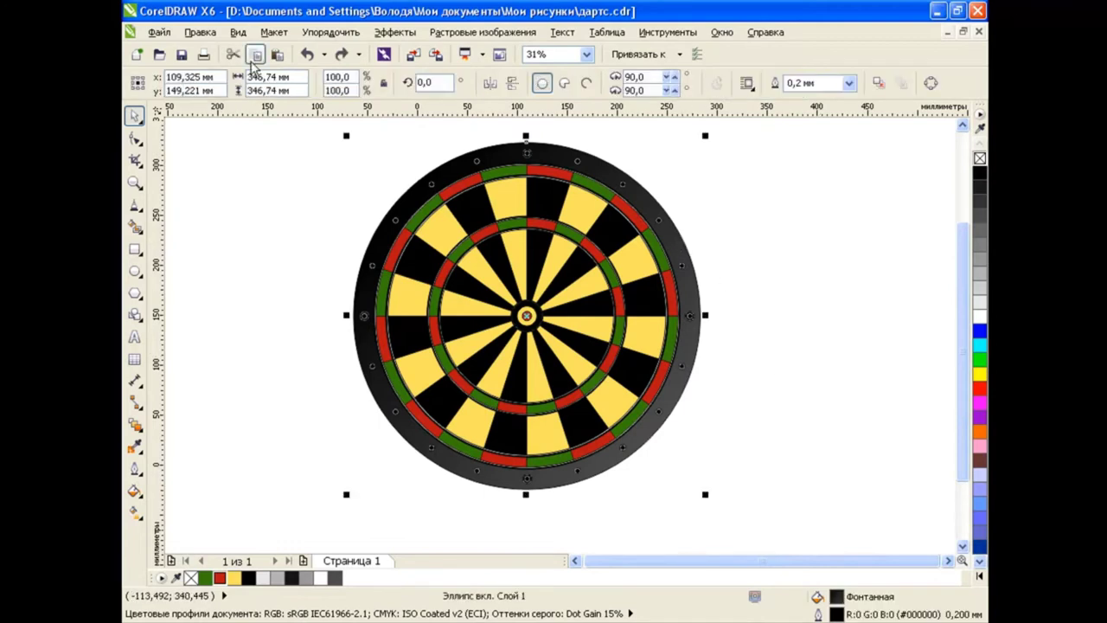
pyautogui.moveTo(666, 220); pyautogui.dragTo(770, 192)
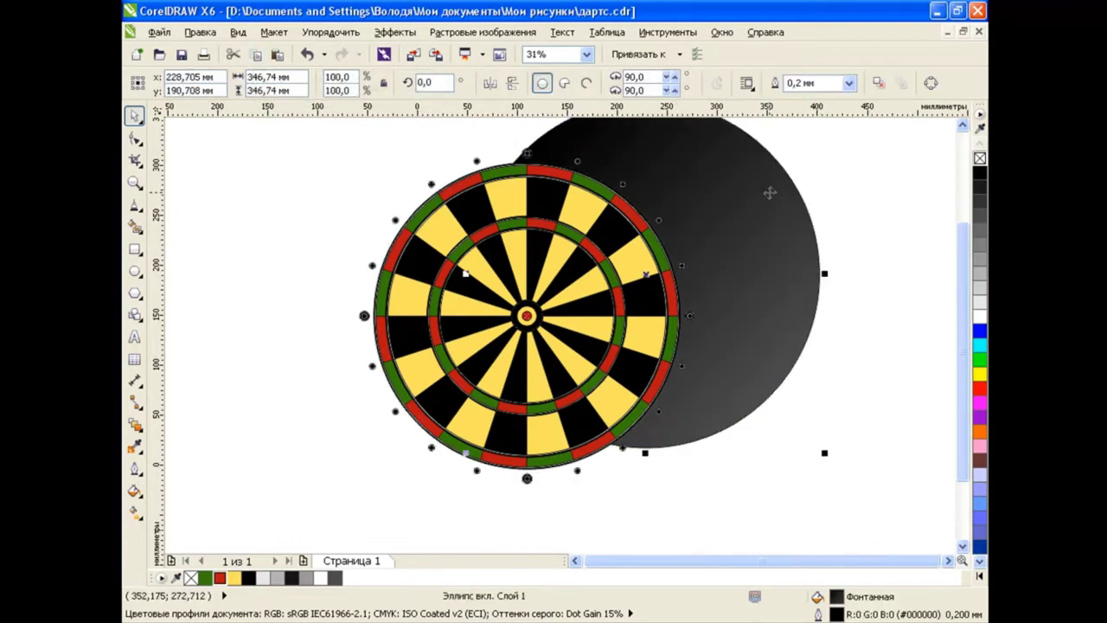
pyautogui.click(307, 53)
pyautogui.moveTo(320, 125); pyautogui.dragTo(773, 532)
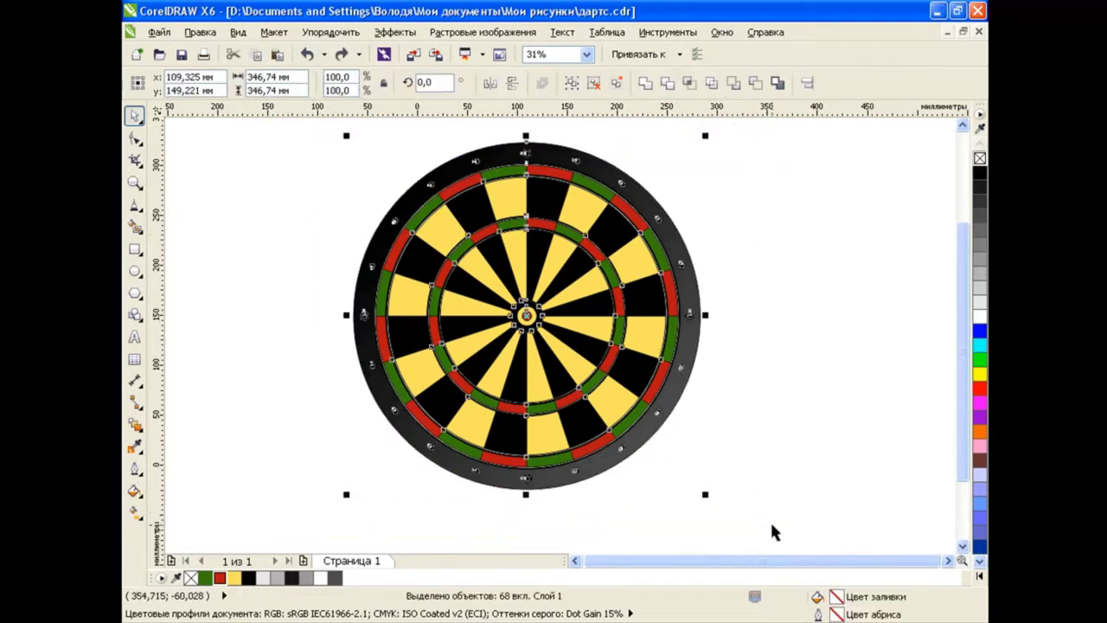
pyautogui.click(571, 83)
# Paste a white copy of the dark outer circle on top and convert it to curves
pyautogui.keyDown('ctrl'); pyautogui.click(702, 326); pyautogui.keyUp('ctrl')
pyautogui.hotkey('ctrl', 'c')
pyautogui.hotkey('ctrl', 'v')
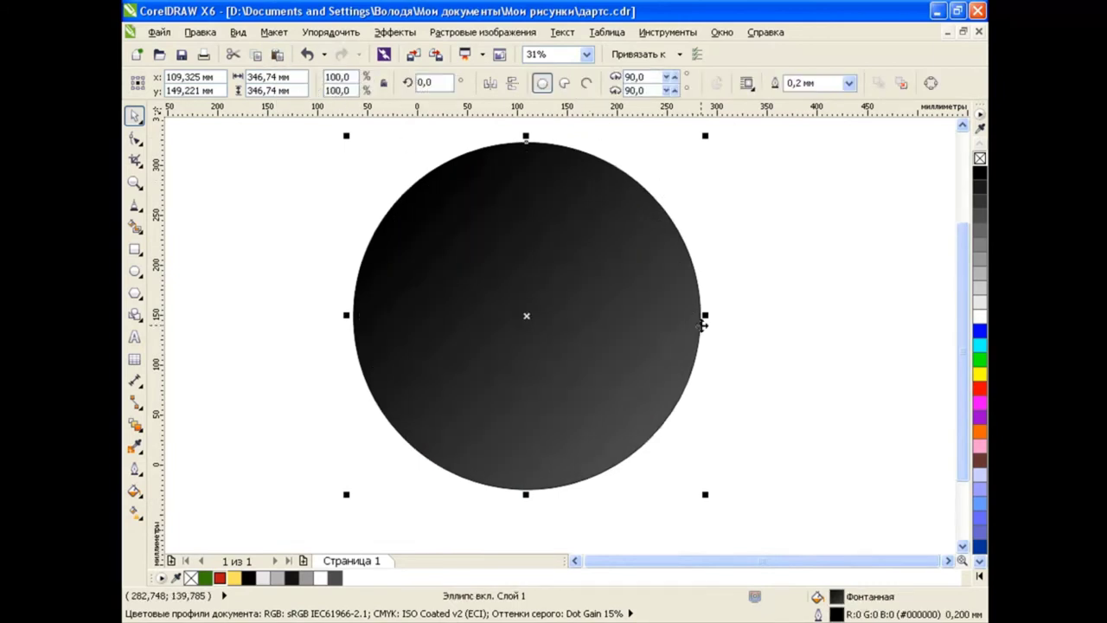
pyautogui.click(979, 316)
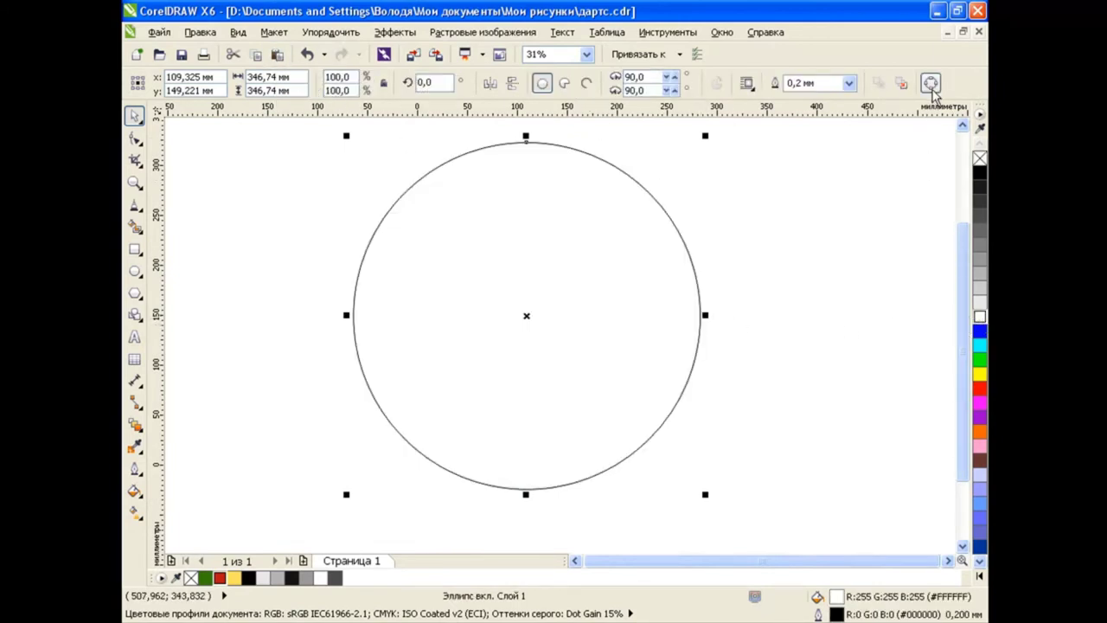
pyautogui.click(930, 87)
# Add nodes at the circle's upper right and lower left, then delete its right and bottom nodes
pyautogui.click(134, 136)
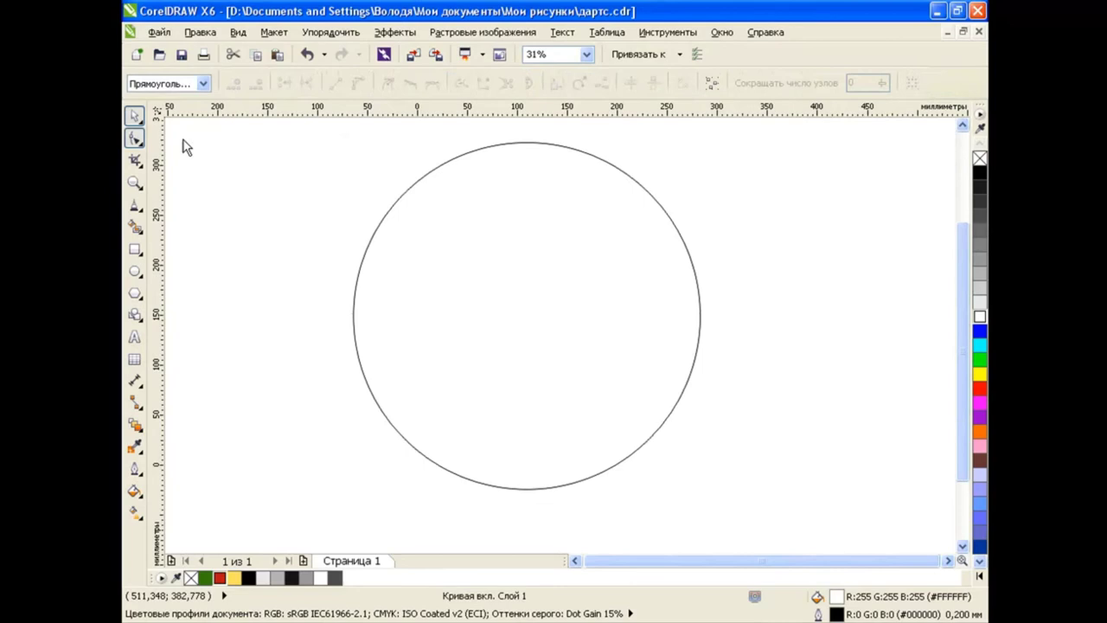
pyautogui.doubleClick(644, 189)
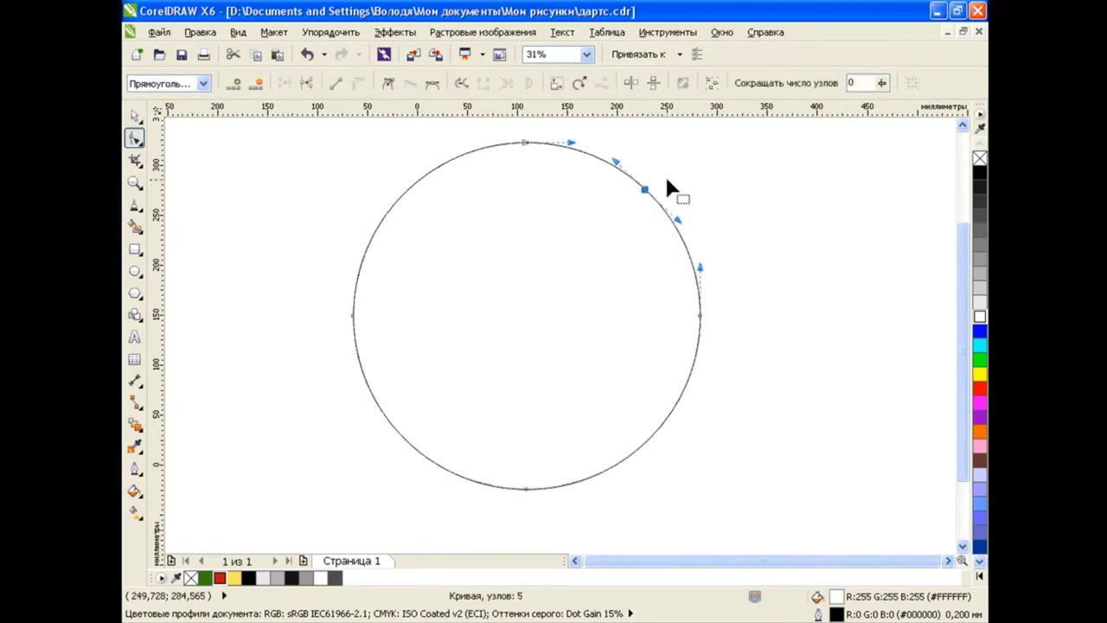
pyautogui.doubleClick(394, 428)
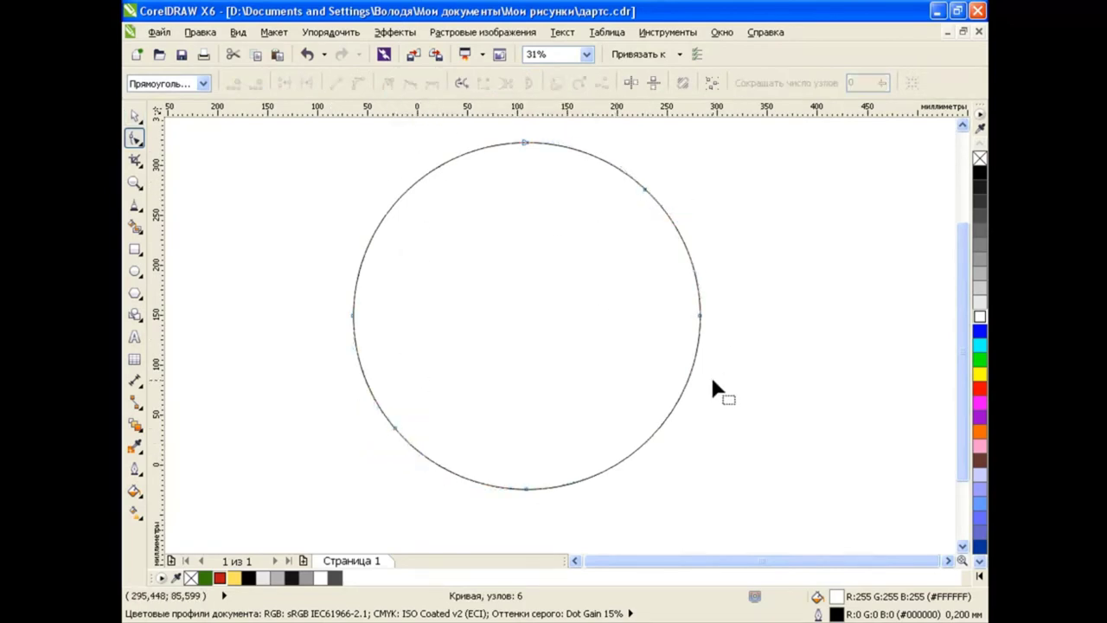
pyautogui.moveTo(745, 271); pyautogui.dragTo(495, 514)
pyautogui.press('Delete')
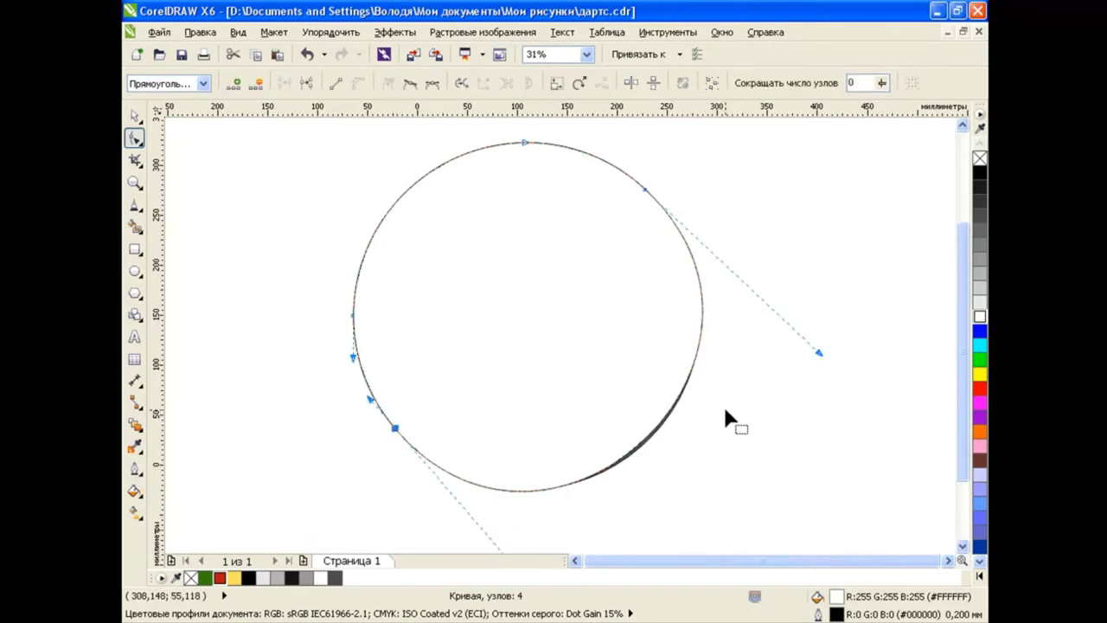
# Bend the white shape's cut edge into an S-curve
pyautogui.scroll(-1, 726, 406)
pyautogui.moveTo(775, 374); pyautogui.dragTo(632, 301)
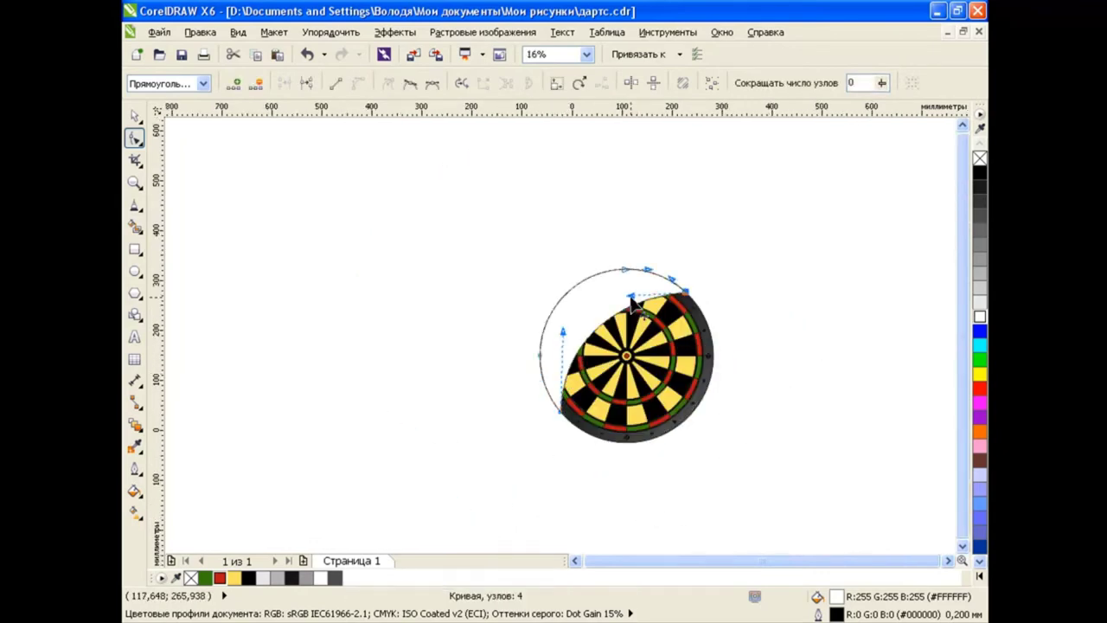
pyautogui.scroll(1, 641, 334)
pyautogui.moveTo(654, 339); pyautogui.dragTo(600, 387)
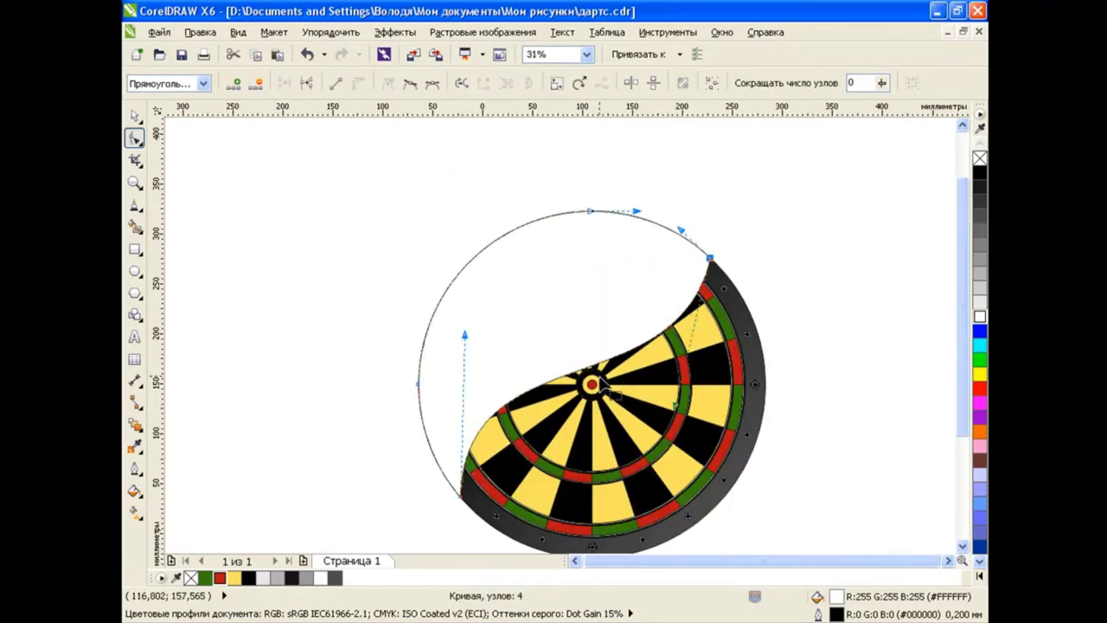
pyautogui.moveTo(465, 338); pyautogui.dragTo(459, 325)
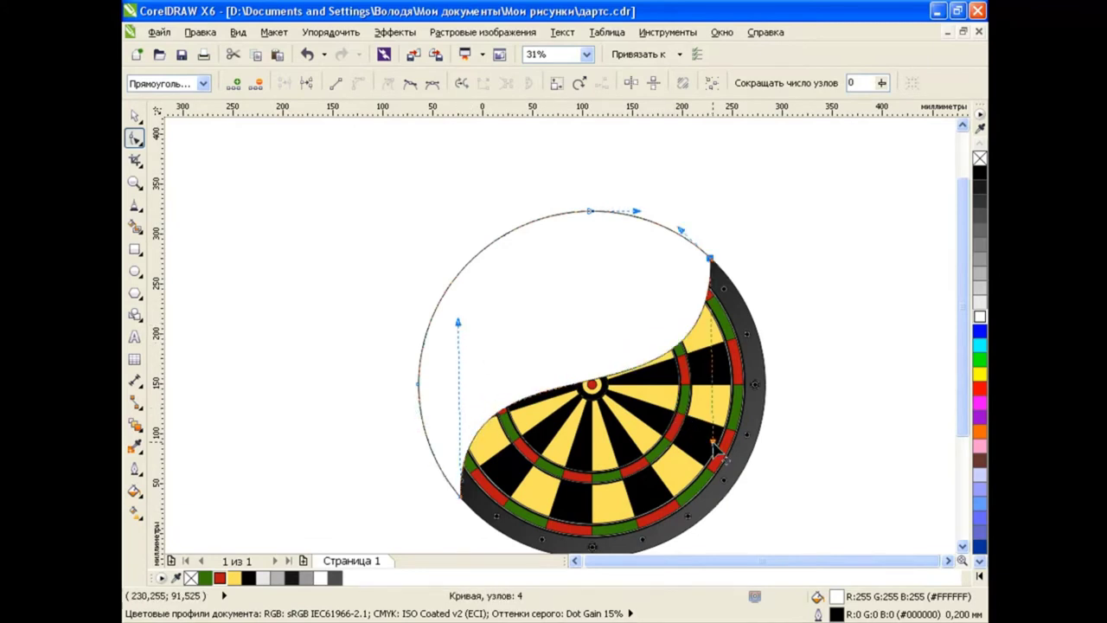
pyautogui.moveTo(673, 389)
pyautogui.mouseDown()
pyautogui.moveTo(670, 370)
pyautogui.moveTo(762, 346)
pyautogui.mouseUp()
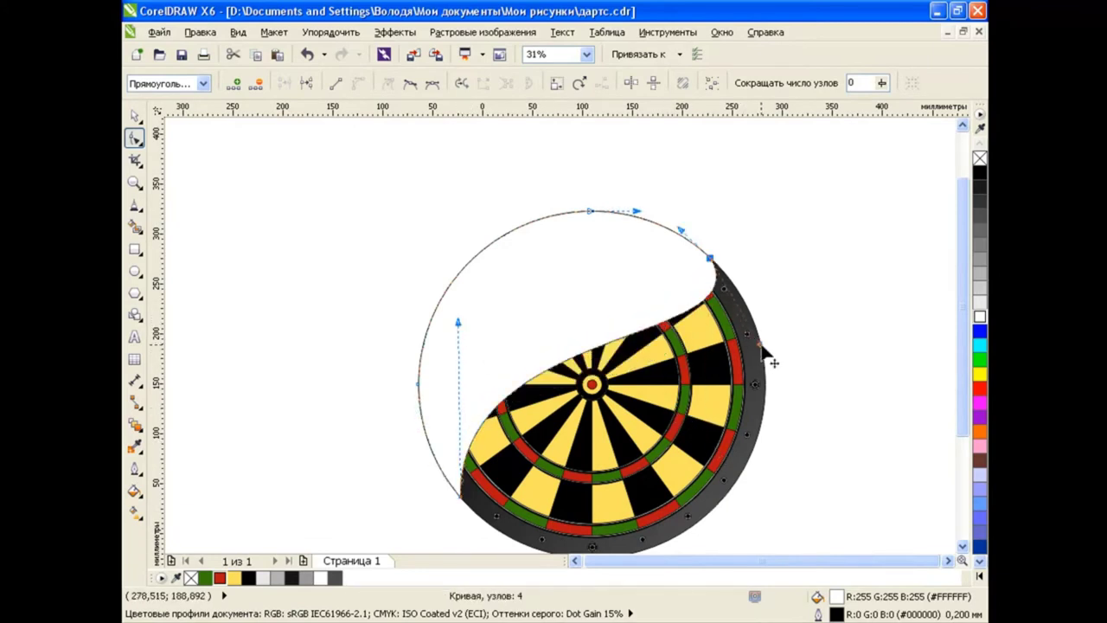
pyautogui.press('space')
pyautogui.click(278, 325)
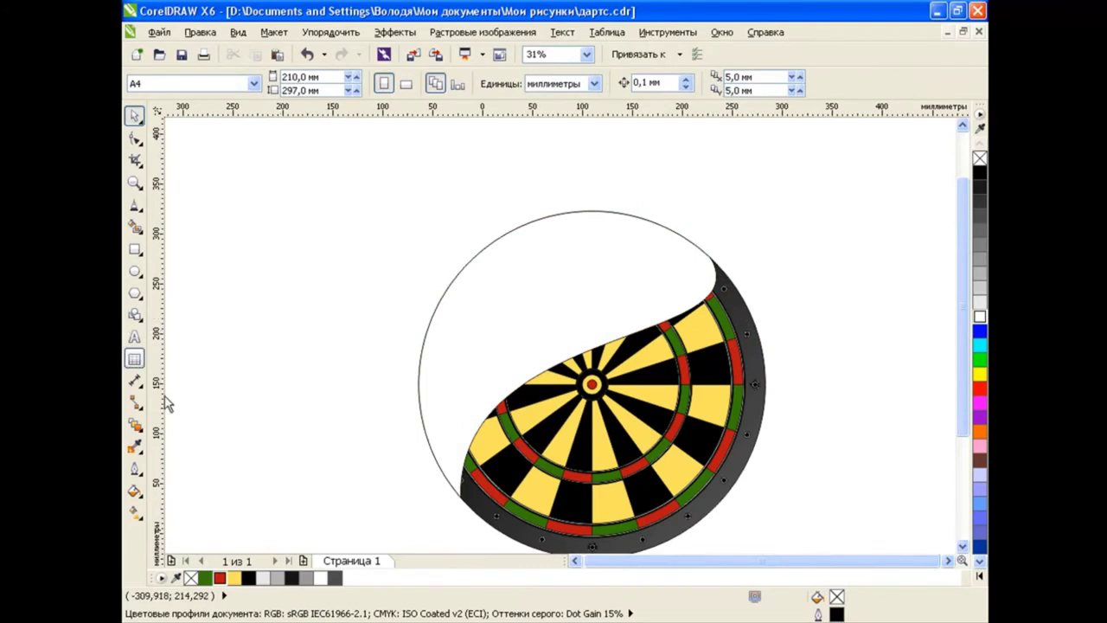
# Apply a linear transparency across the white shape with start opacity 69
pyautogui.click(141, 426)
pyautogui.click(199, 536)
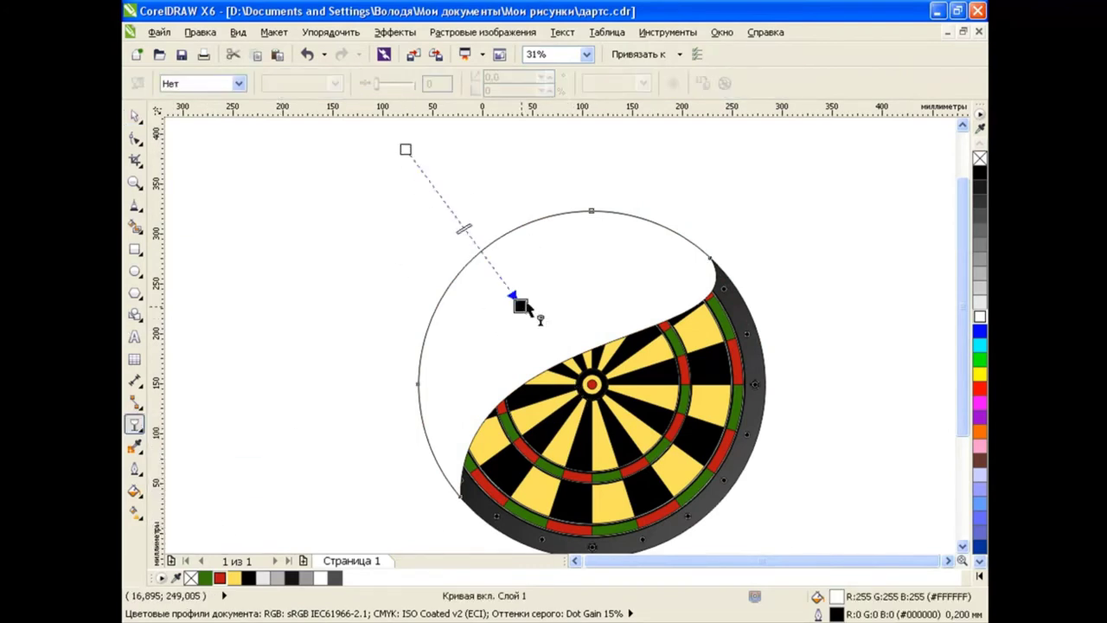
pyautogui.moveTo(406, 148)
pyautogui.mouseDown()
pyautogui.moveTo(593, 400)
pyautogui.moveTo(408, 135)
pyautogui.mouseUp()
pyautogui.moveTo(590, 396)
pyautogui.mouseDown()
pyautogui.moveTo(642, 465)
pyautogui.moveTo(632, 436)
pyautogui.mouseUp()
pyautogui.click(409, 135)
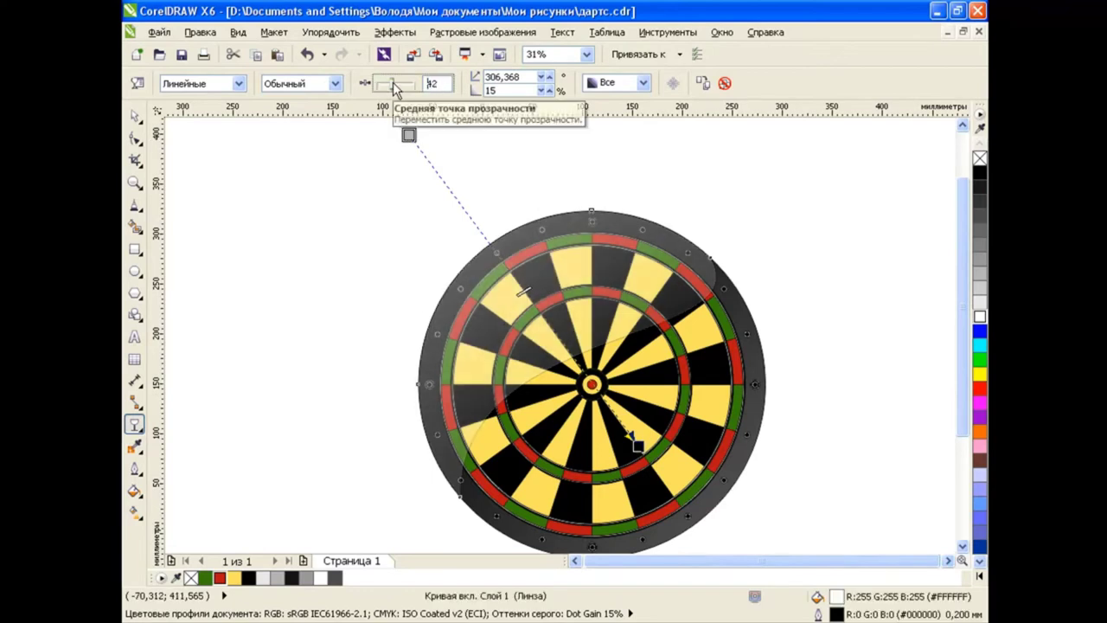
pyautogui.moveTo(414, 83); pyautogui.dragTo(403, 83)
# Reposition the transparency handles toward the bullseye and reduce the value to 51
pyautogui.moveTo(638, 446); pyautogui.dragTo(584, 363)
pyautogui.moveTo(409, 135); pyautogui.dragTo(470, 208)
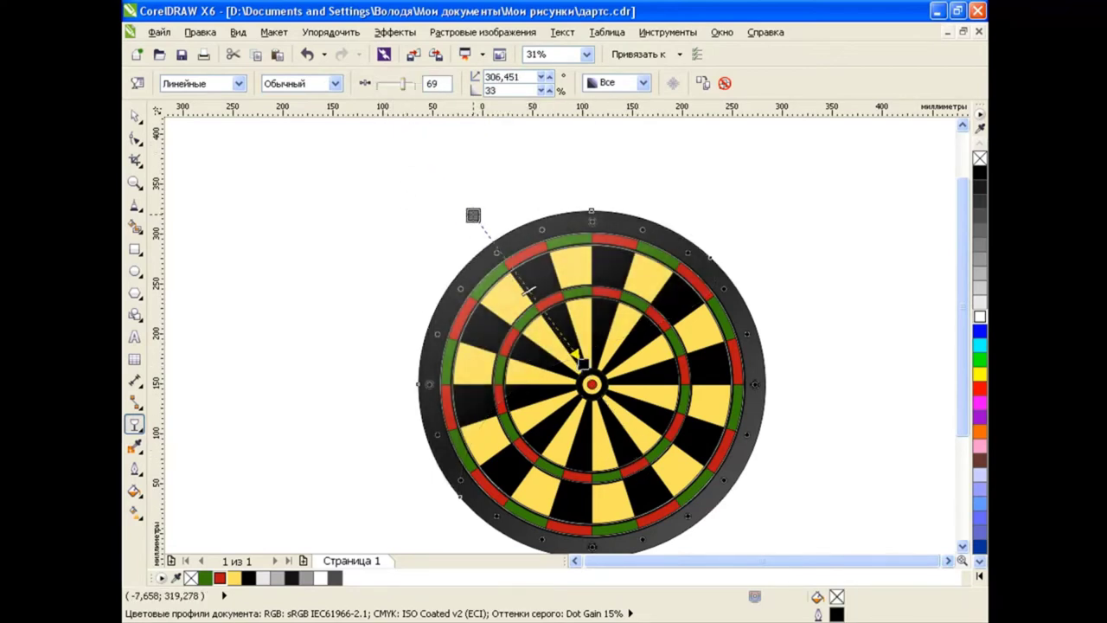
pyautogui.moveTo(403, 84); pyautogui.dragTo(396, 84)
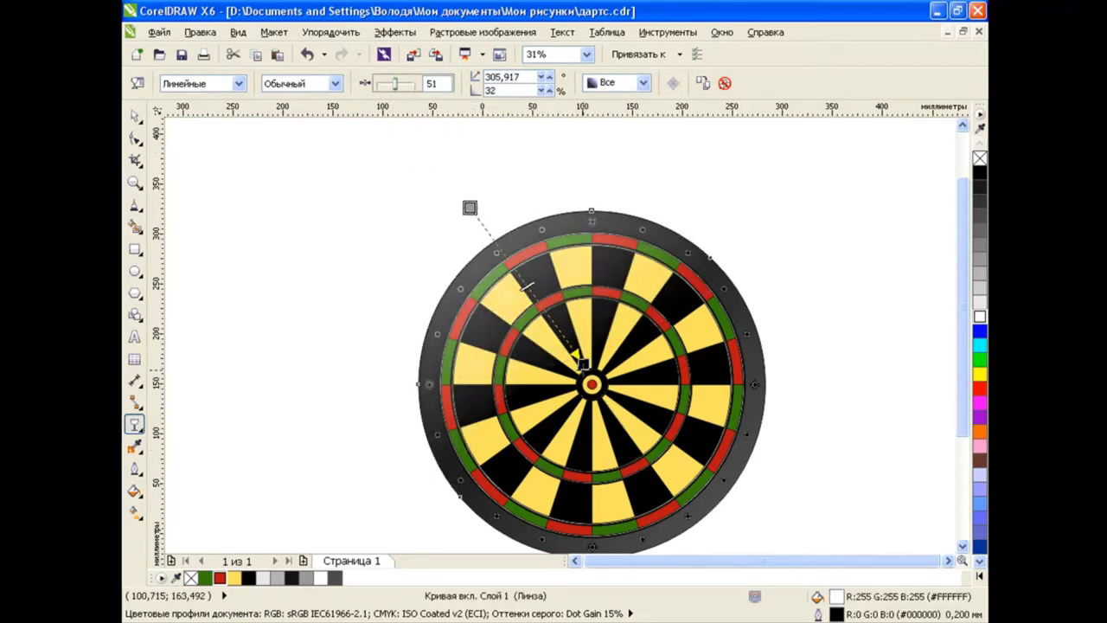
pyautogui.moveTo(576, 355); pyautogui.dragTo(626, 430)
pyautogui.click(134, 115)
# Select the dartboard together with its glossy highlight
pyautogui.click(355, 279)
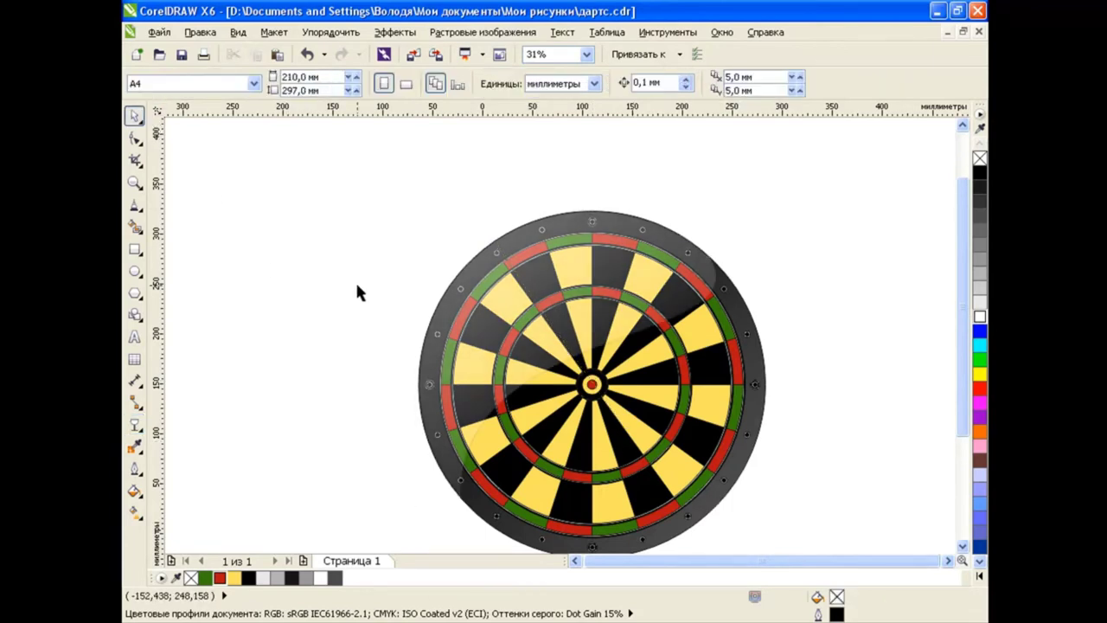
pyautogui.moveTo(963, 346); pyautogui.dragTo(964, 383)
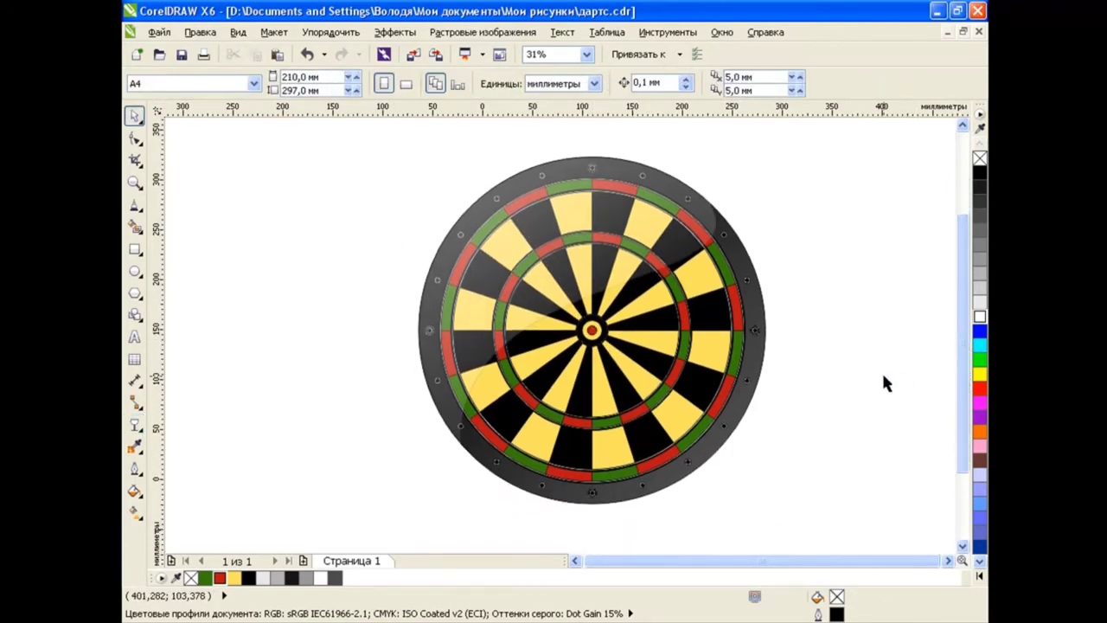
pyautogui.moveTo(385, 128); pyautogui.dragTo(844, 499)
# Group the dartboard with its highlight and draw a long flat ellipse converted to curves
pyautogui.click(572, 83)
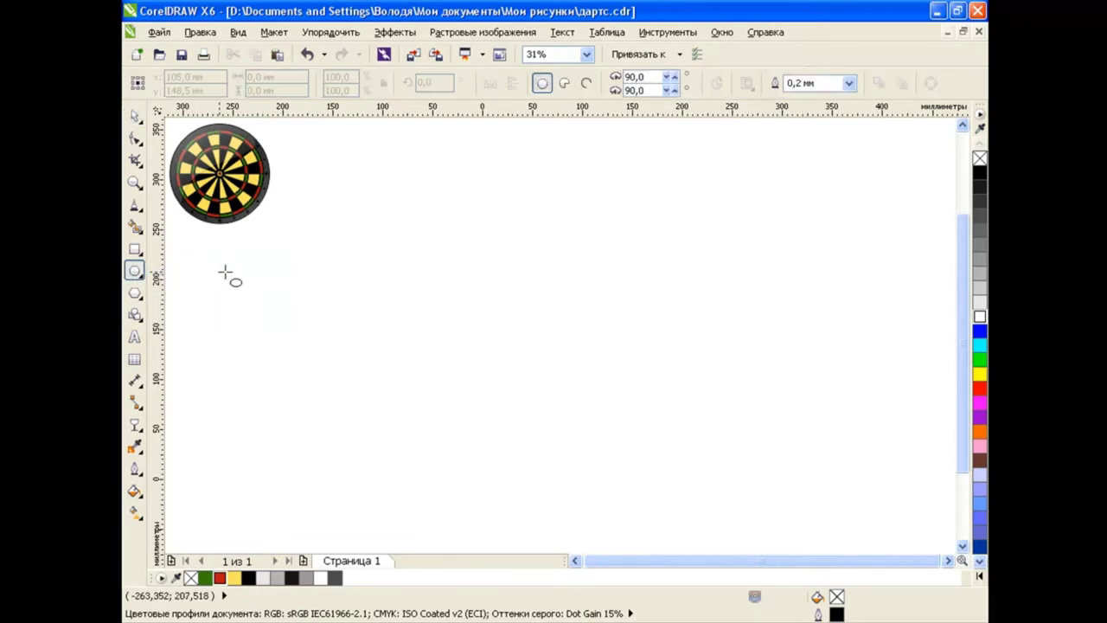
pyautogui.moveTo(330, 278); pyautogui.dragTo(805, 292)
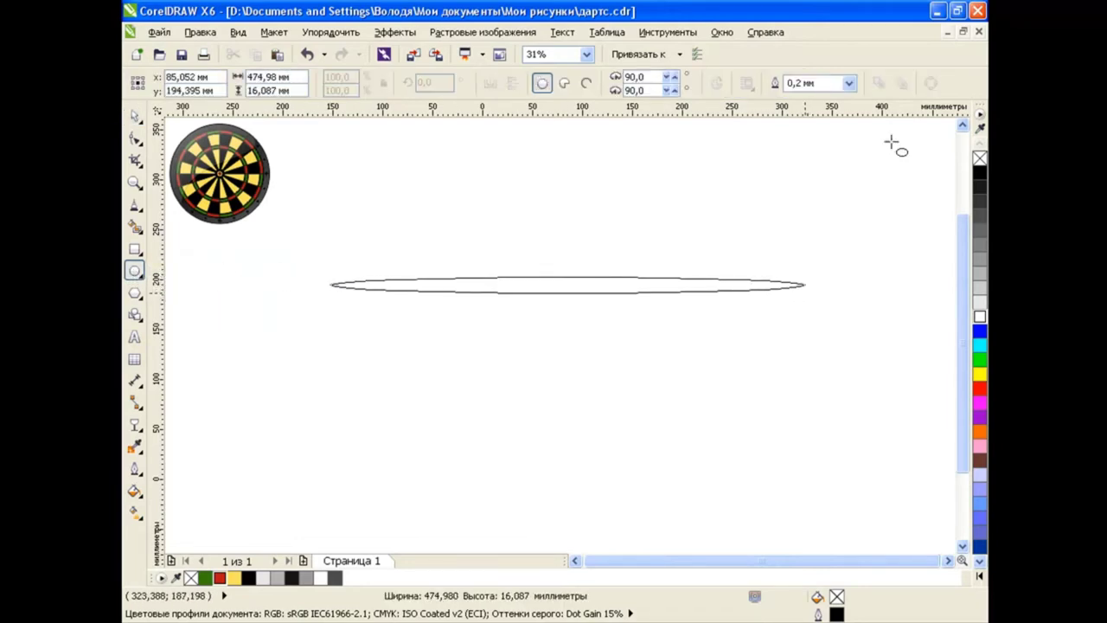
pyautogui.press('F10')
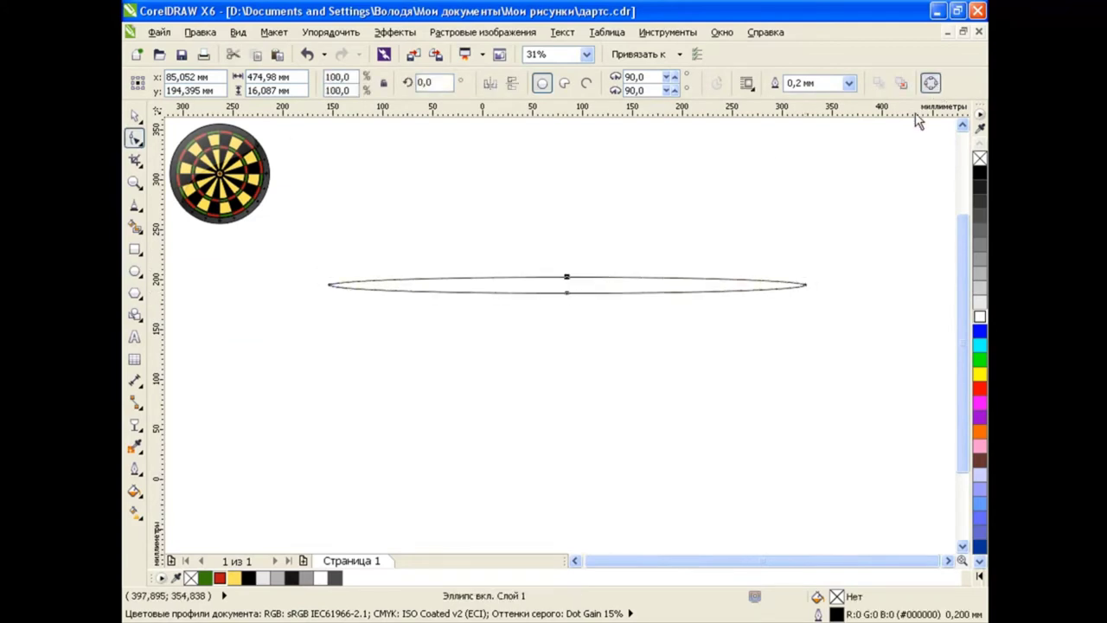
pyautogui.hotkey('ctrl', 'q')
# Reshape the ellipse's nodes into a slender pointed spindle
pyautogui.moveTo(572, 278); pyautogui.dragTo(611, 271)
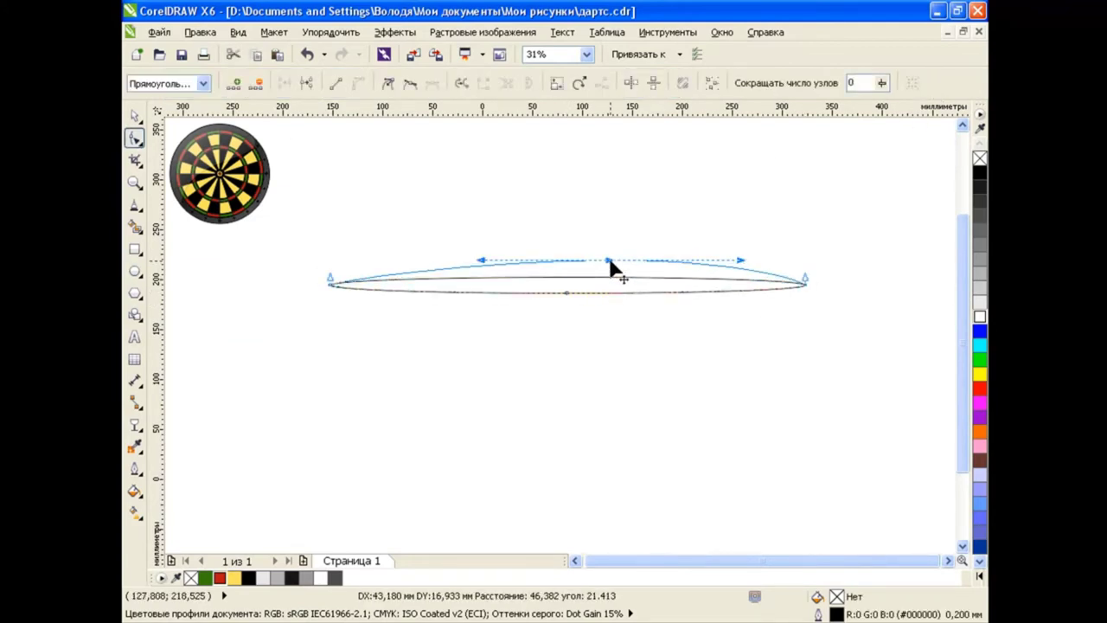
pyautogui.moveTo(478, 279); pyautogui.dragTo(495, 285)
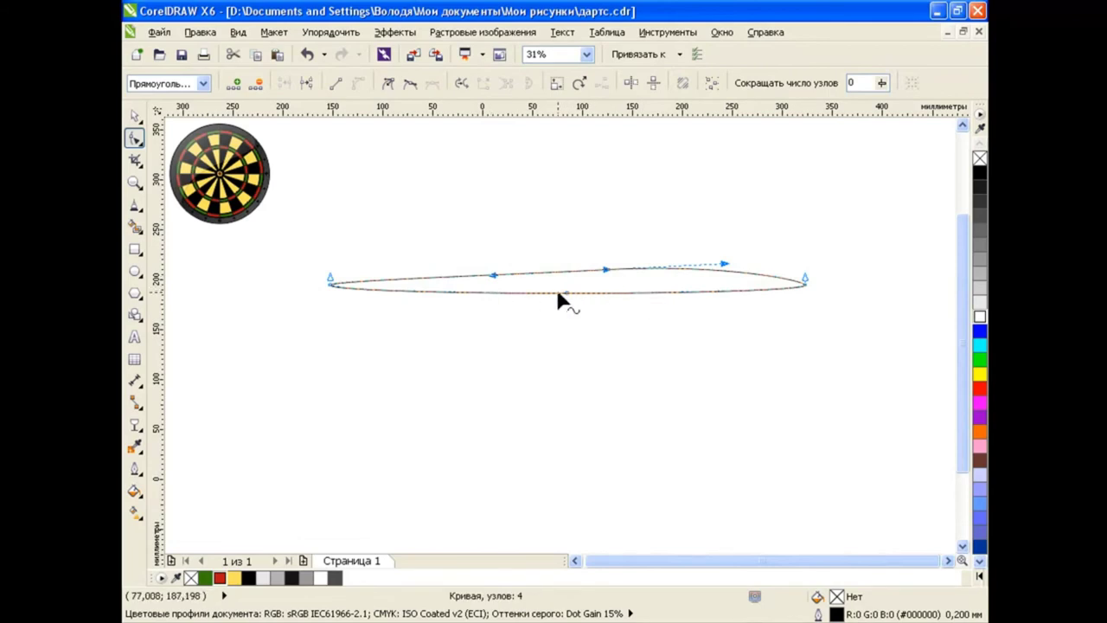
pyautogui.moveTo(565, 292); pyautogui.dragTo(596, 297)
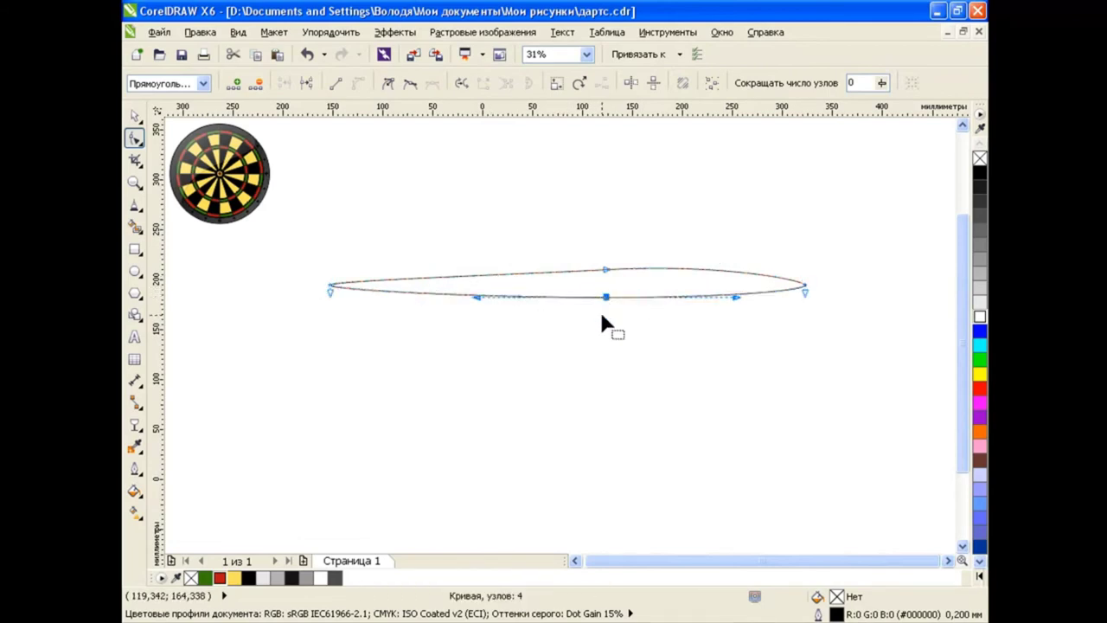
pyautogui.press('space')
# Give the dart shape a custom fountain fill from pinkish red to grey
pyautogui.click(603, 372)
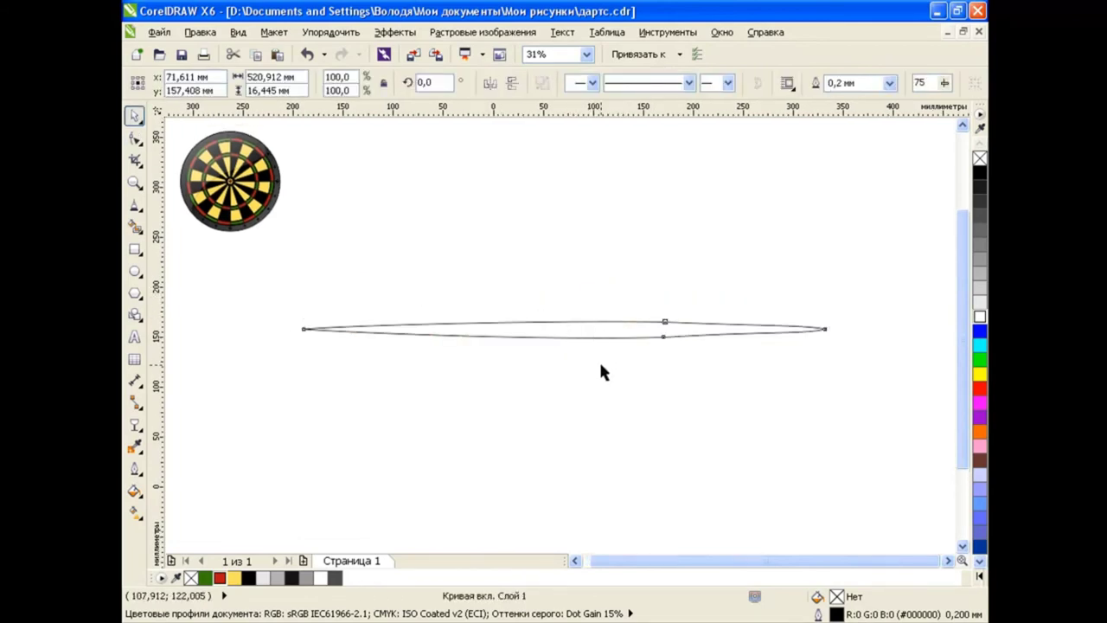
pyautogui.click(595, 322)
pyautogui.click(135, 492)
pyautogui.click(217, 508)
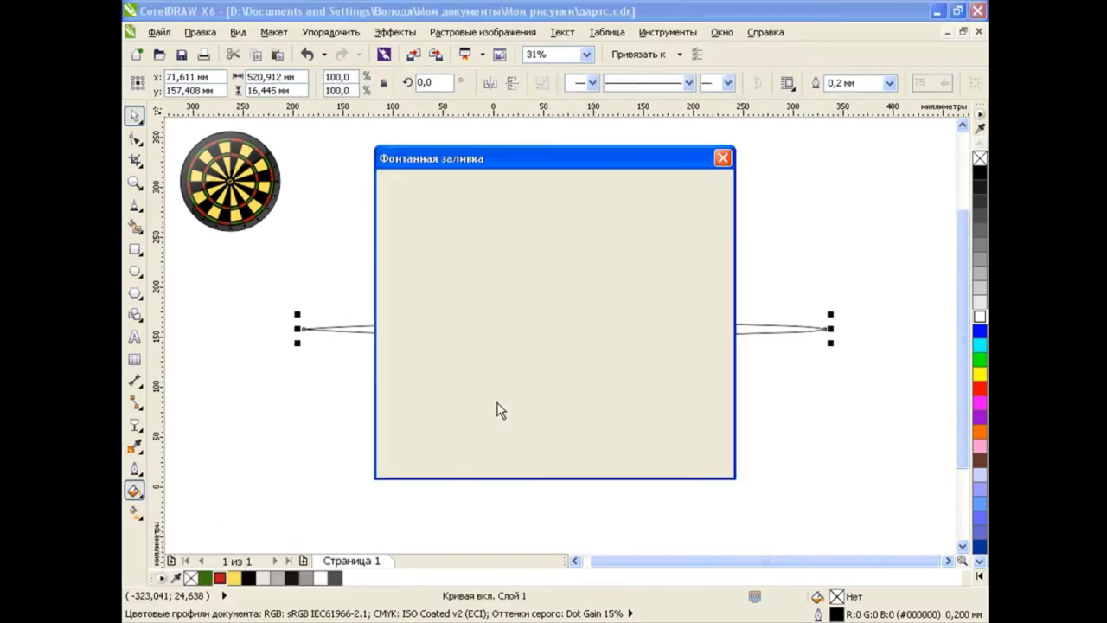
pyautogui.click(504, 306)
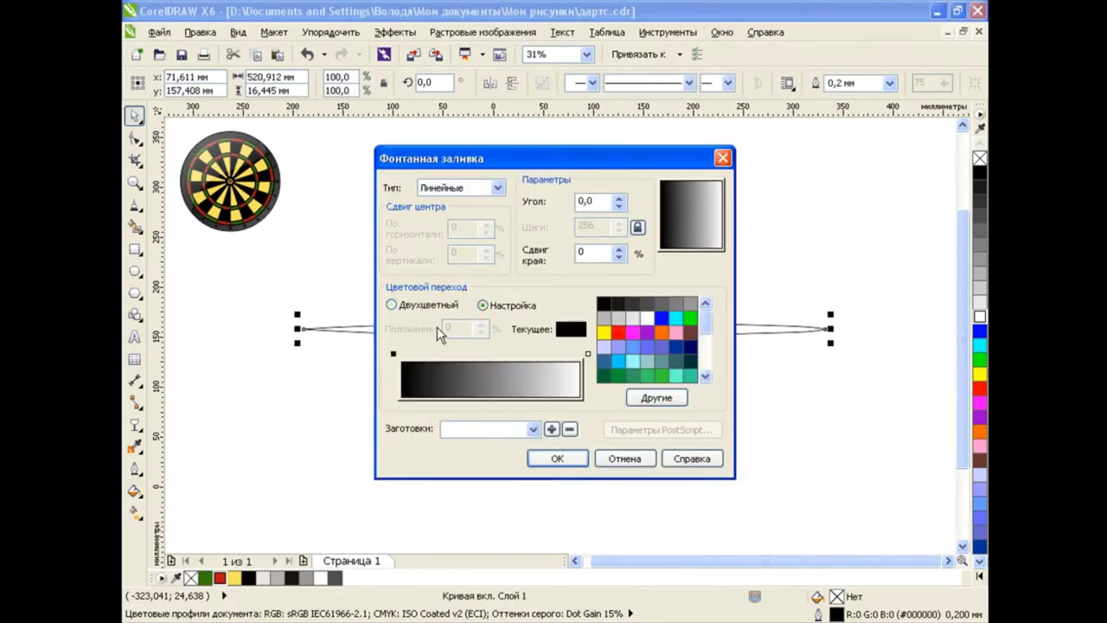
pyautogui.click(618, 338)
pyautogui.click(634, 372)
pyautogui.click(589, 354)
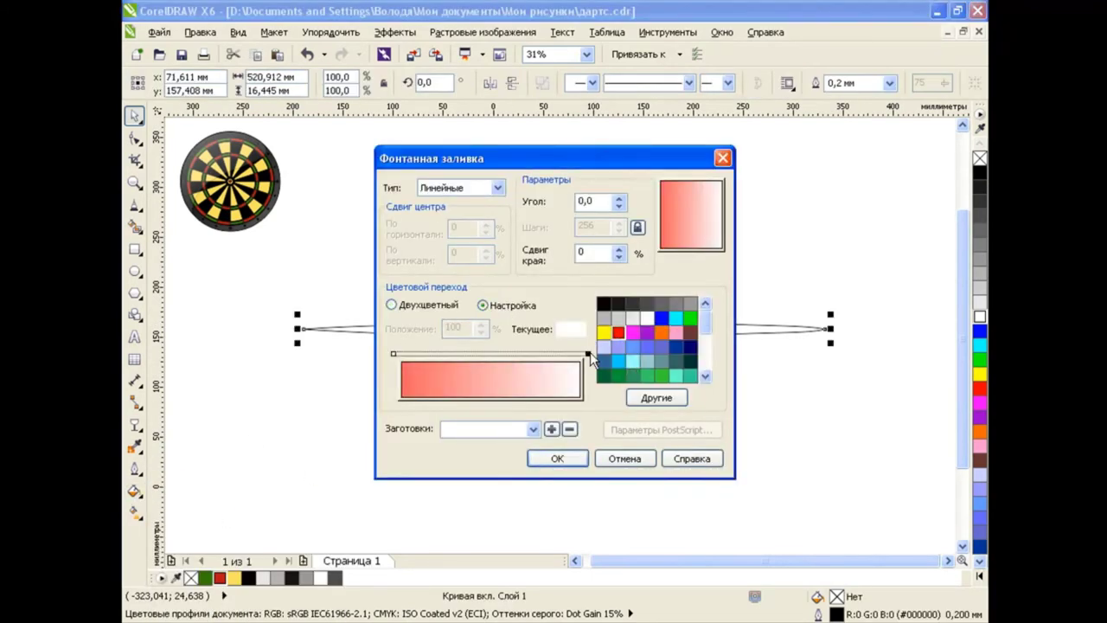
pyautogui.click(674, 301)
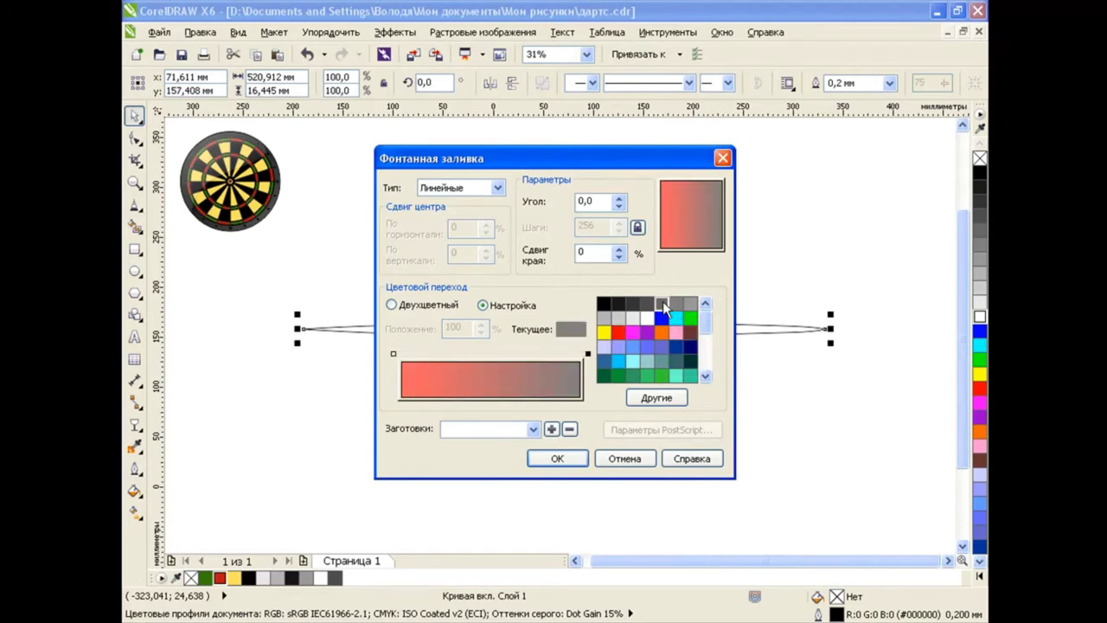
pyautogui.click(662, 301)
pyautogui.click(557, 458)
# Move the red start past the left tip and the grey end to mid-shaft, lightening the grey
pyautogui.click(134, 511)
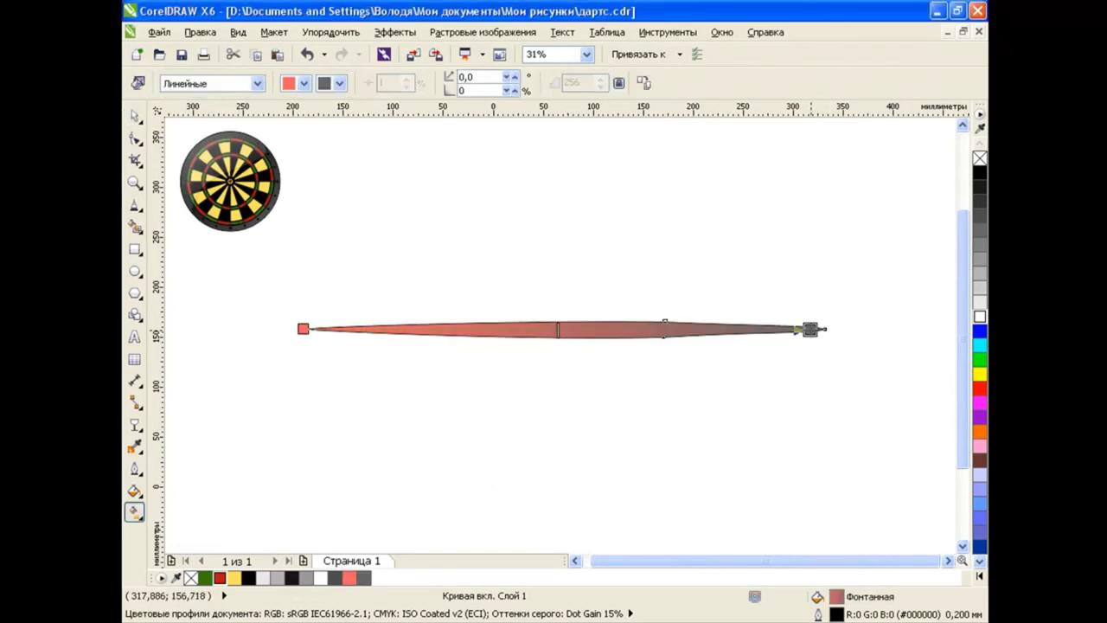
pyautogui.moveTo(824, 328); pyautogui.dragTo(538, 329)
pyautogui.moveTo(302, 329); pyautogui.dragTo(284, 329)
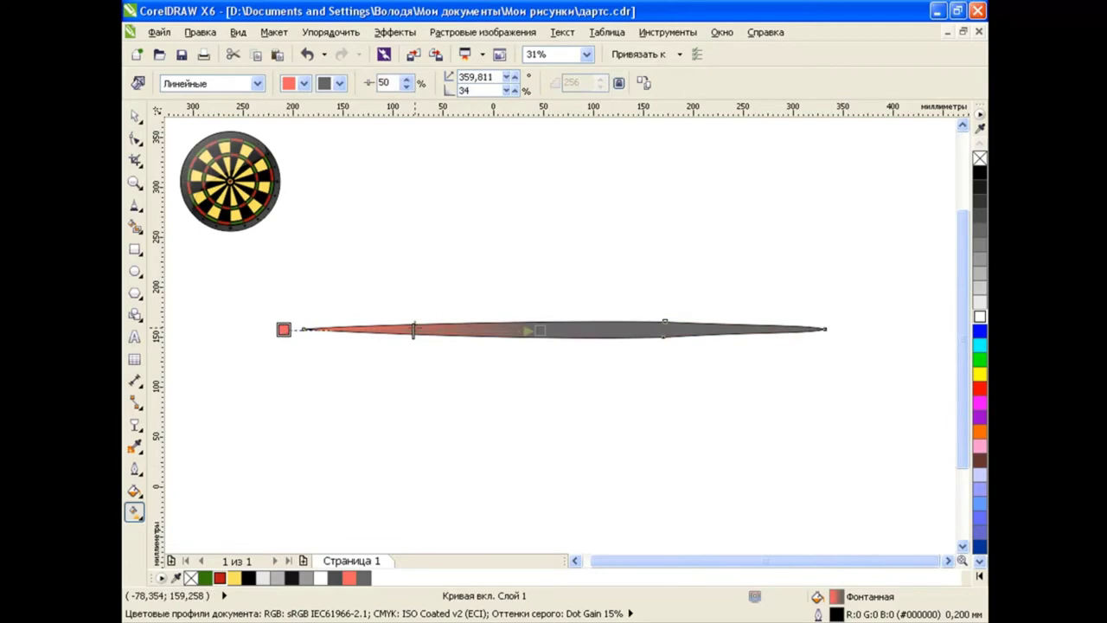
pyautogui.moveTo(538, 329); pyautogui.dragTo(550, 330)
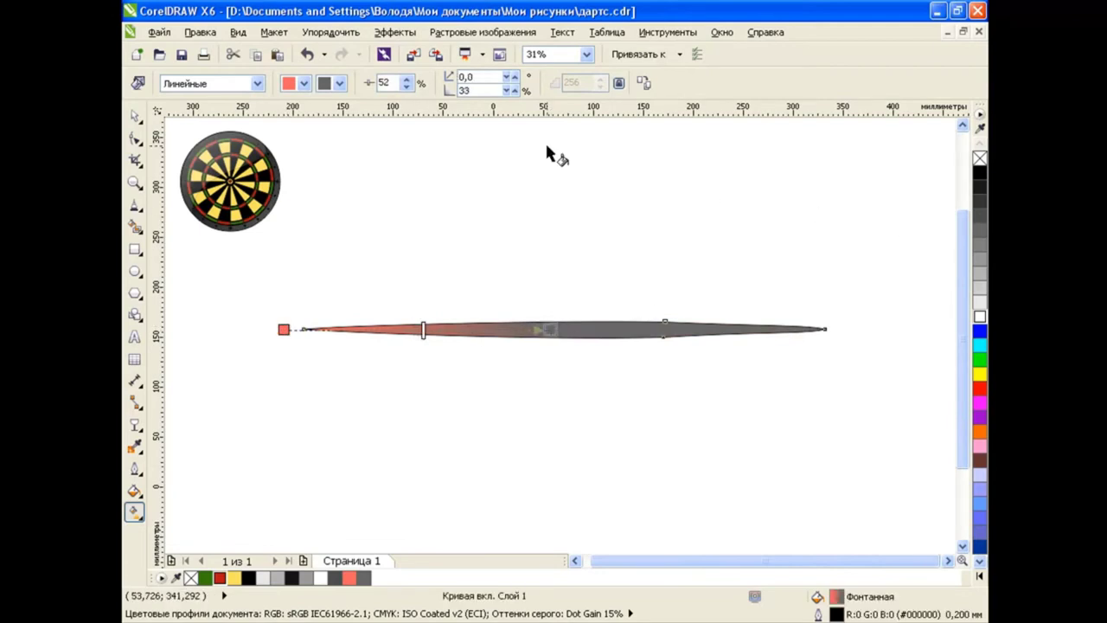
pyautogui.click(340, 83)
pyautogui.click(342, 122)
pyautogui.press('space')
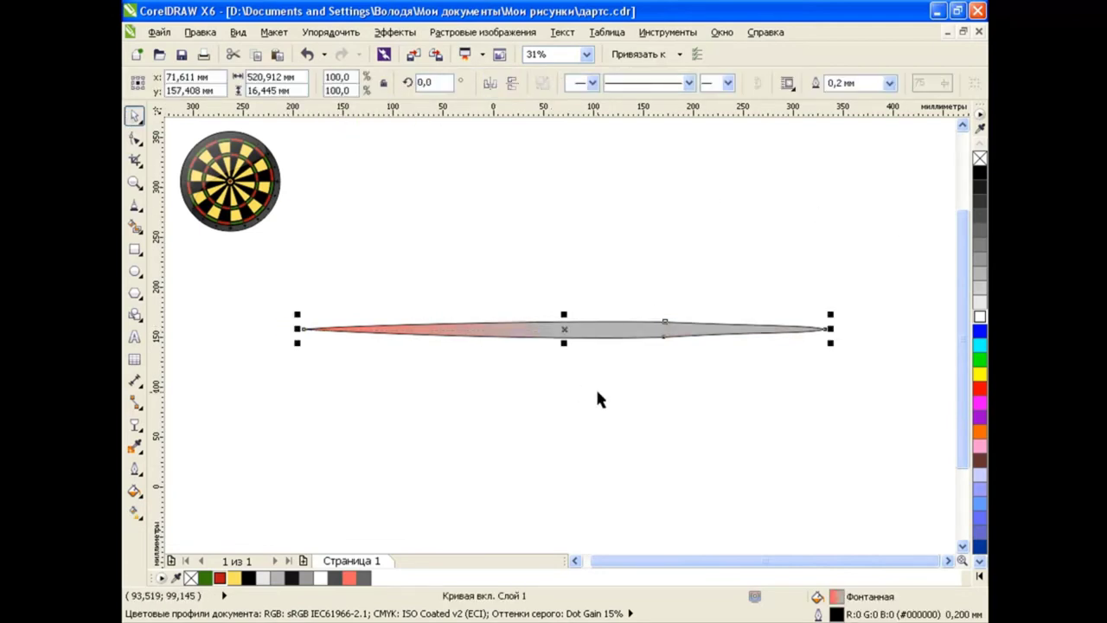
pyautogui.click(627, 407)
# Draw a rectangle over the shaft's right half and shape it into a tapered, round-ended barrel
pyautogui.click(135, 249)
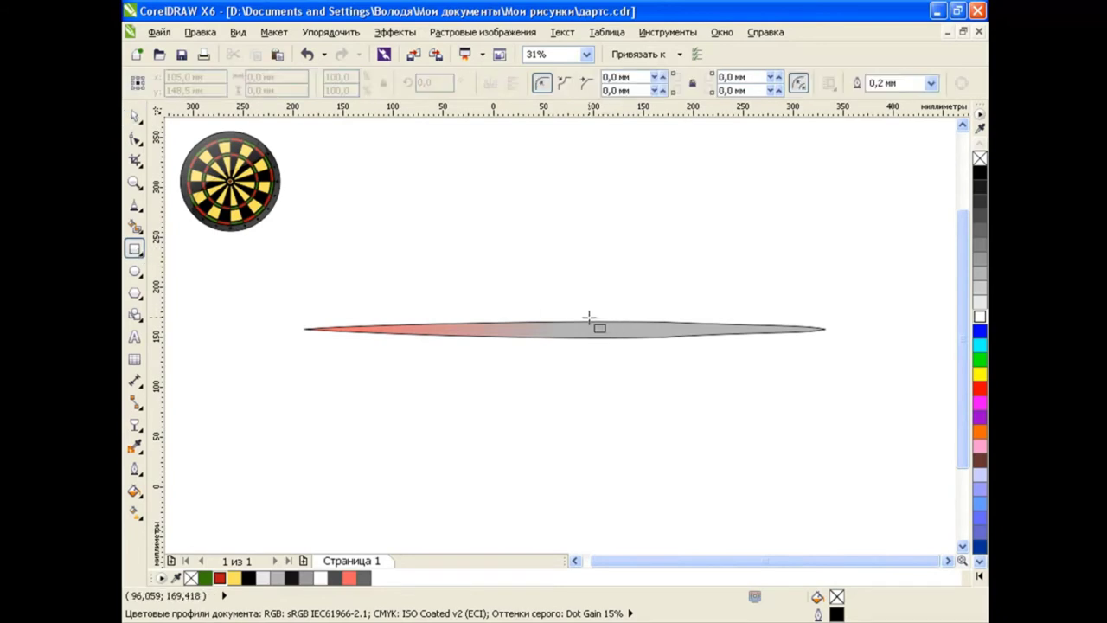
pyautogui.moveTo(588, 318); pyautogui.dragTo(733, 343)
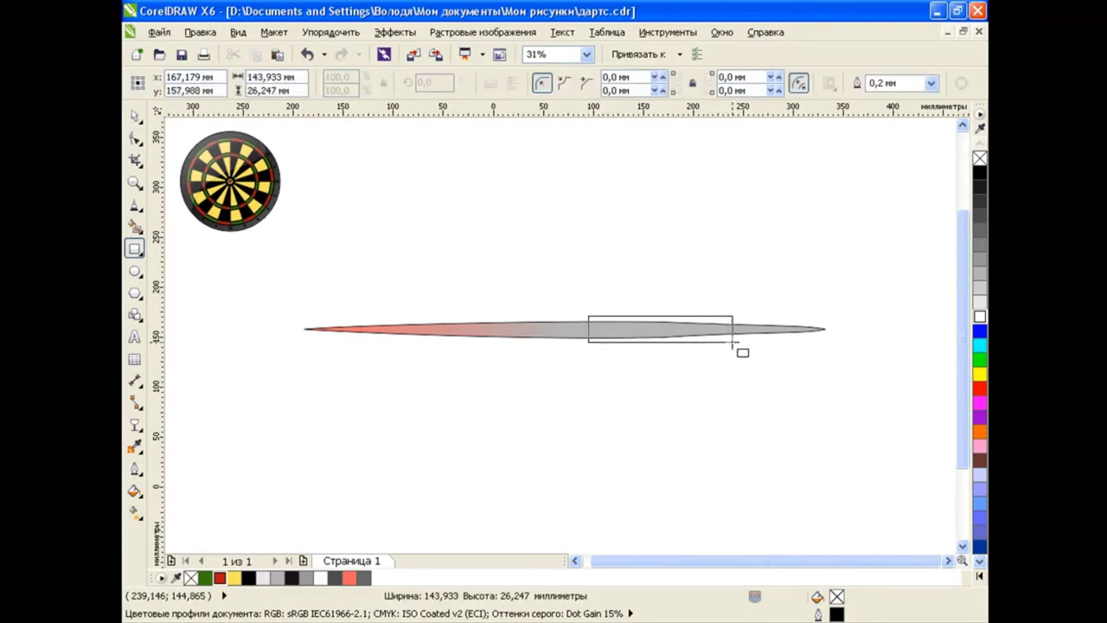
pyautogui.hotkey('ctrl', 'q')
pyautogui.press('F10')
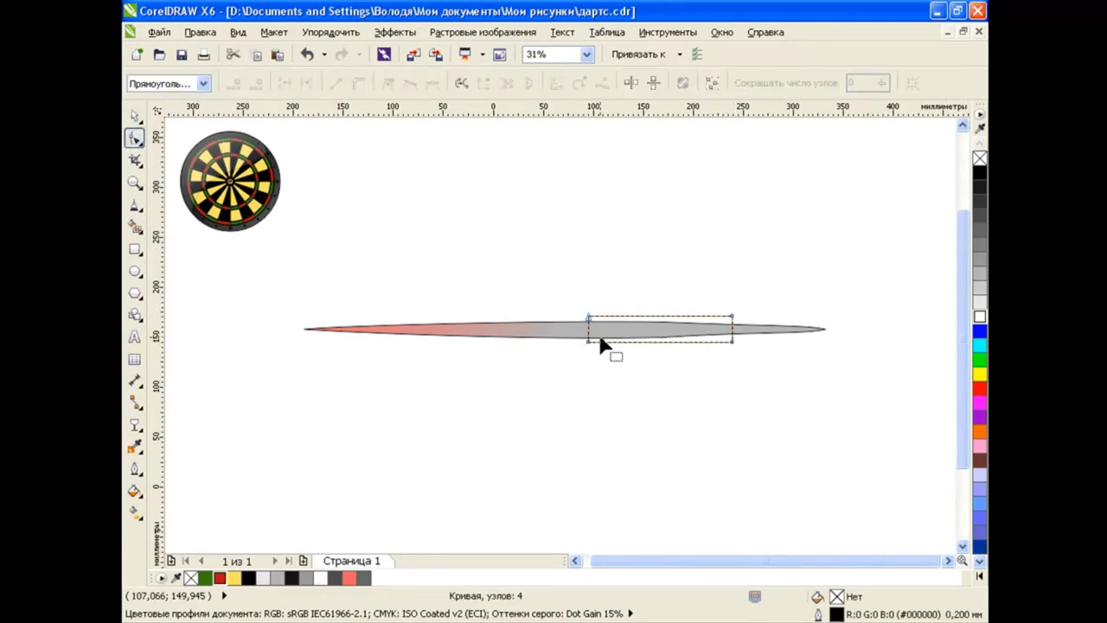
pyautogui.moveTo(588, 342); pyautogui.dragTo(588, 339)
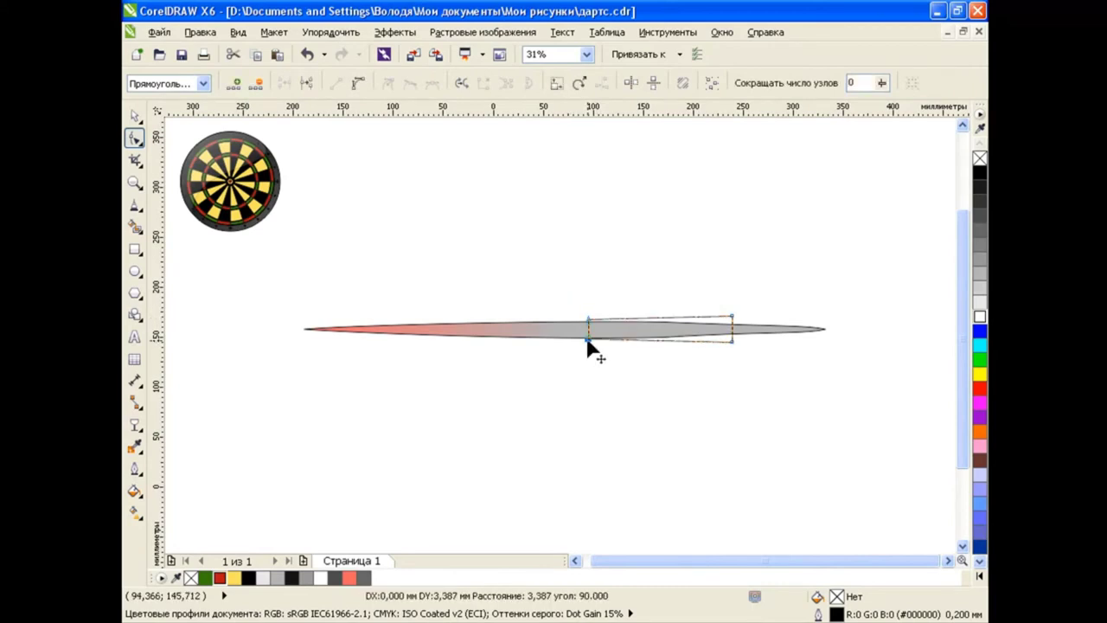
pyautogui.moveTo(706, 343); pyautogui.dragTo(675, 349)
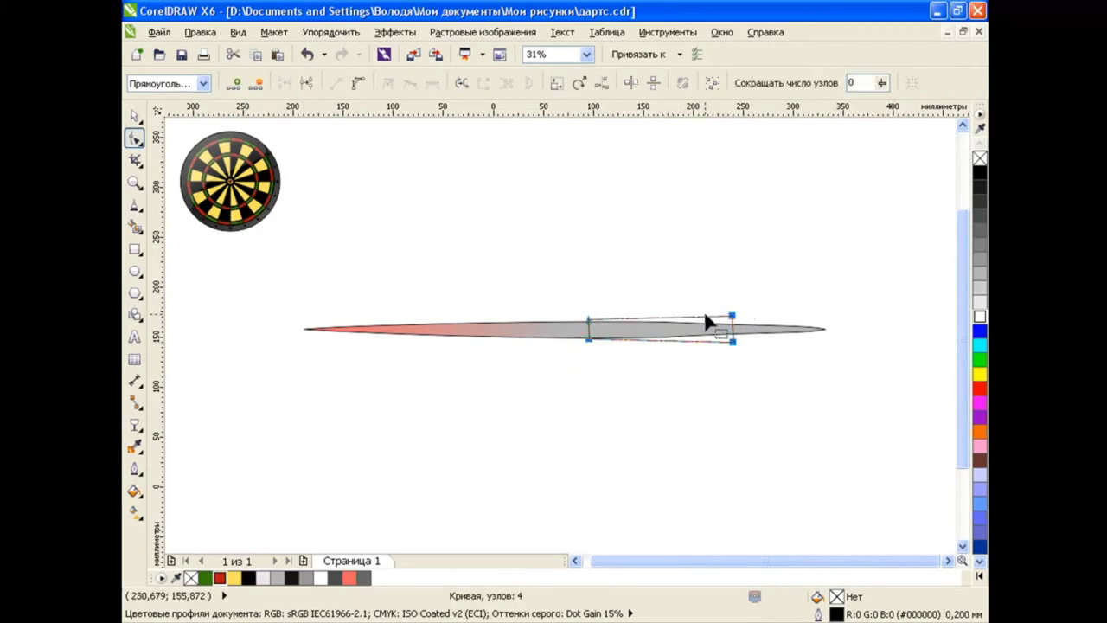
pyautogui.click(591, 320)
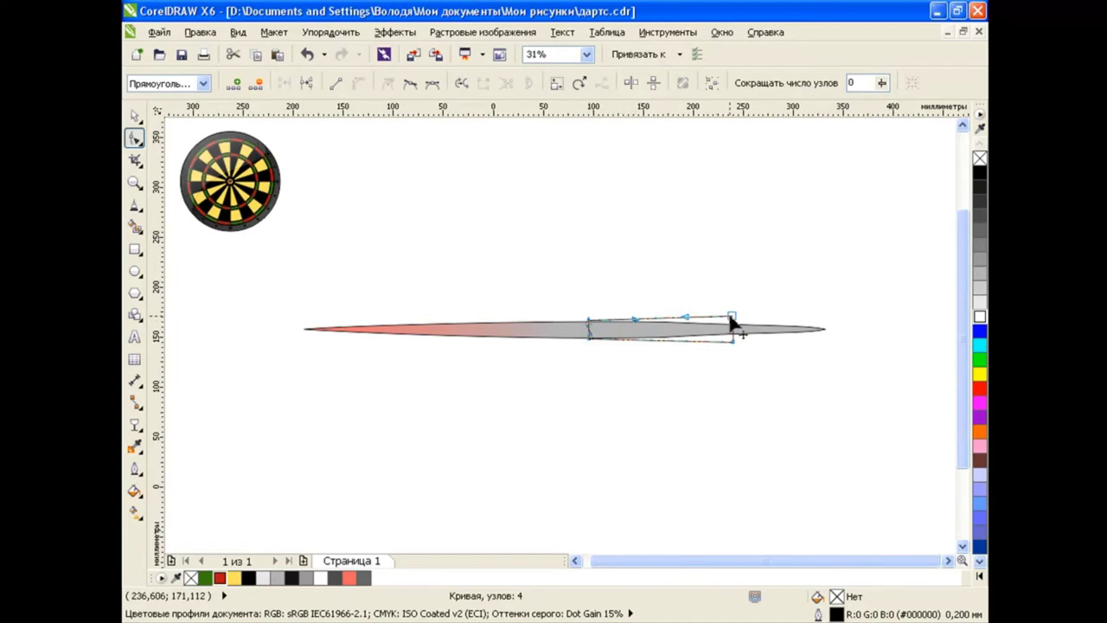
pyautogui.moveTo(733, 346); pyautogui.dragTo(729, 346)
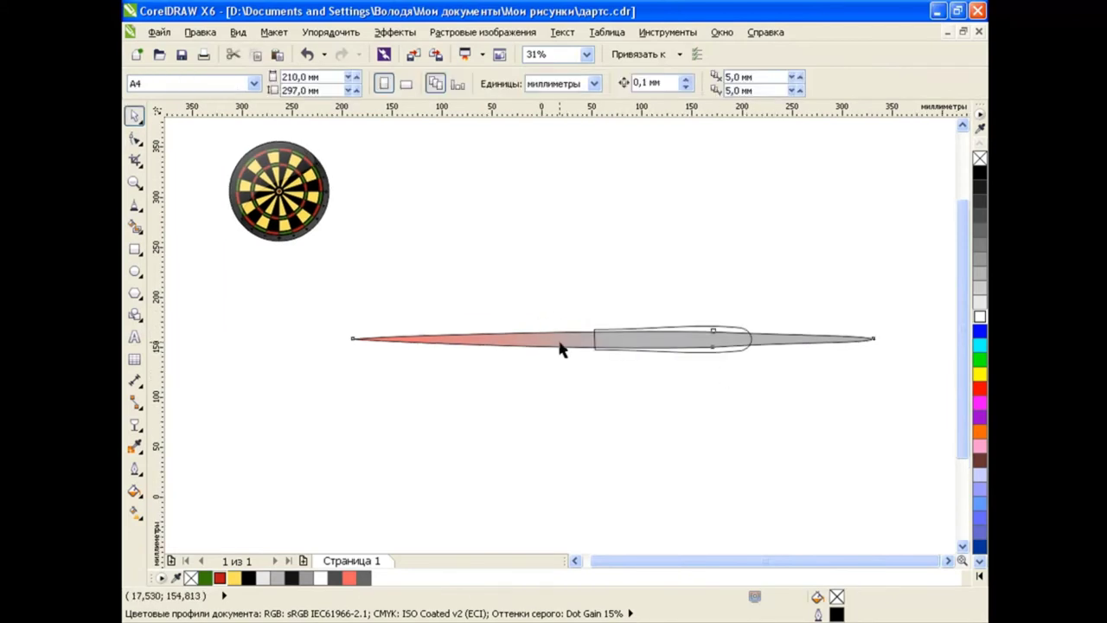
# Stretch the dart's red tip about 53 mm further left and slim the point
pyautogui.click(560, 348)
pyautogui.press('F10')
pyautogui.moveTo(352, 339)
pyautogui.mouseDown()
pyautogui.moveTo(298, 342)
pyautogui.moveTo(349, 349)
pyautogui.mouseUp()
pyautogui.scroll(5, 303, 348)
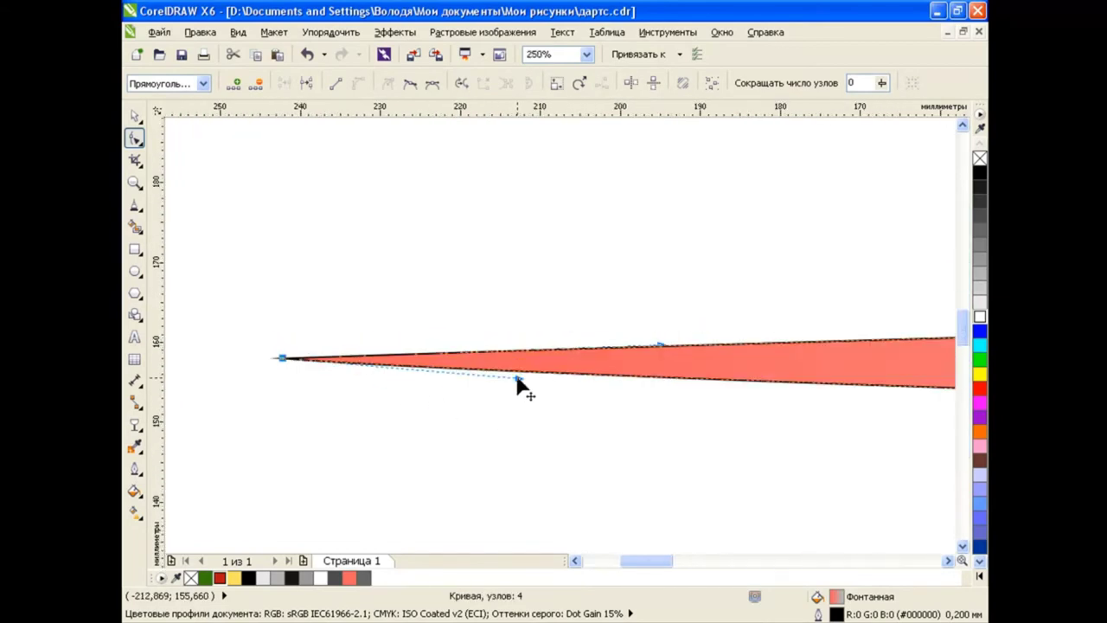
pyautogui.moveTo(517, 380); pyautogui.dragTo(663, 371)
pyautogui.click(659, 365)
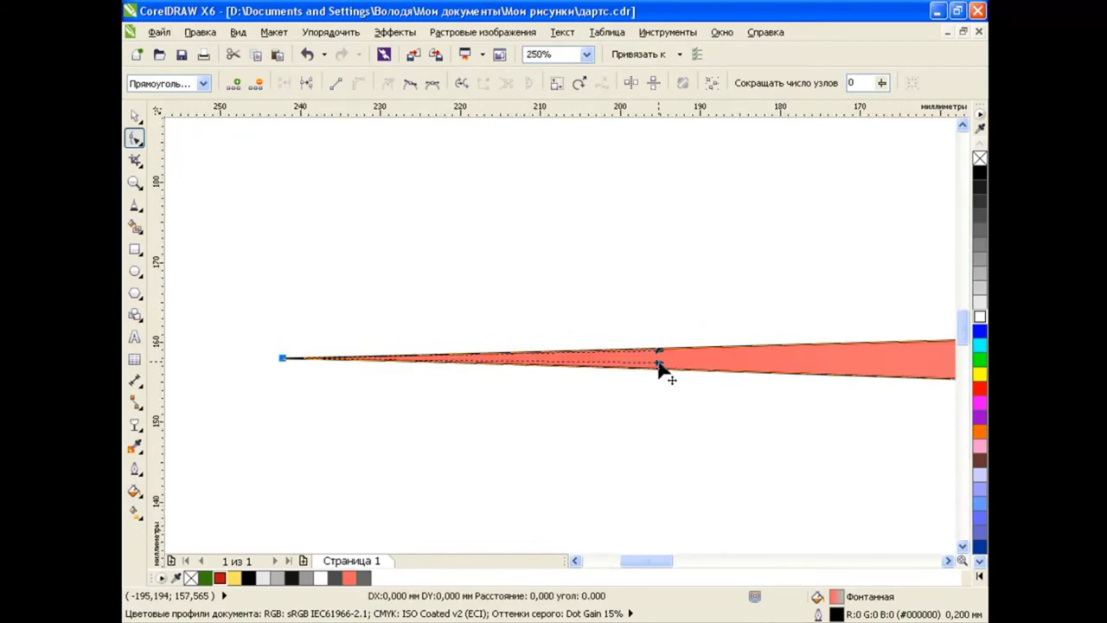
pyautogui.scroll(-4, 658, 367)
pyautogui.scroll(2, 700, 390)
pyautogui.scroll(-3, 795, 504)
pyautogui.press('space')
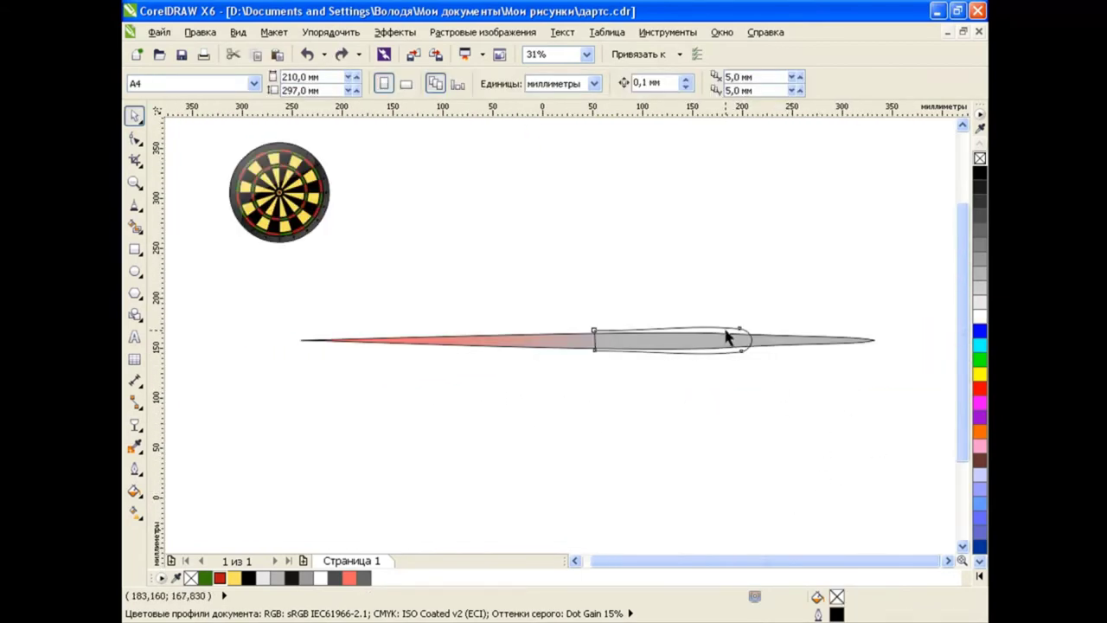
# Give the barrel a custom yellow-to-dark-olive Fountain Fill at a 90° angle
pyautogui.click(727, 337)
pyautogui.click(134, 490)
pyautogui.click(191, 511)
pyautogui.click(483, 305)
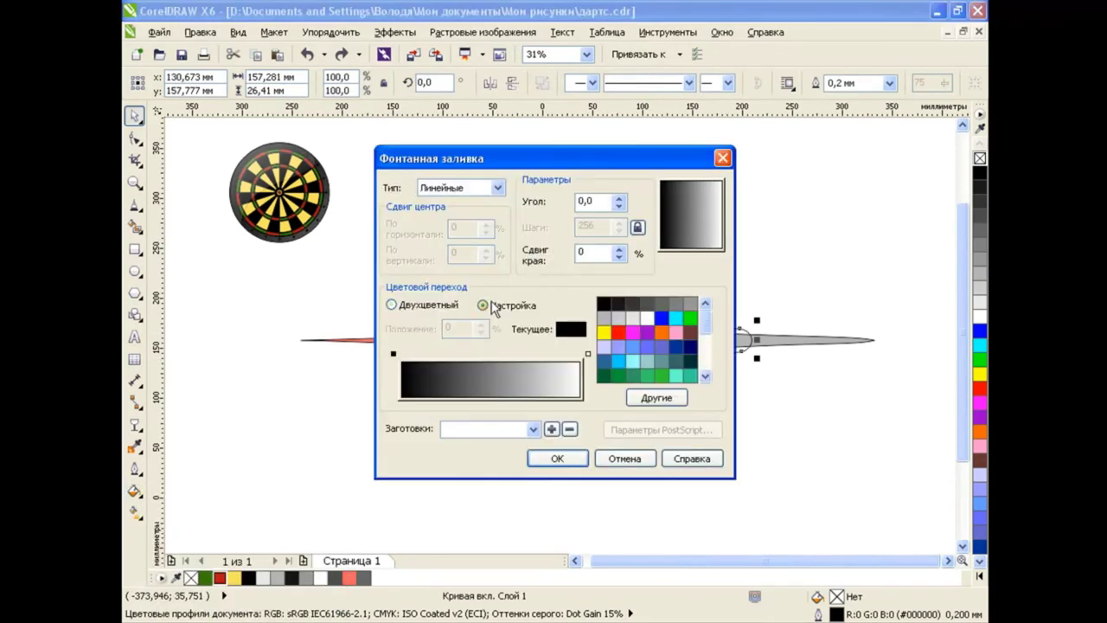
pyautogui.click(604, 333)
pyautogui.click(588, 353)
pyautogui.click(656, 396)
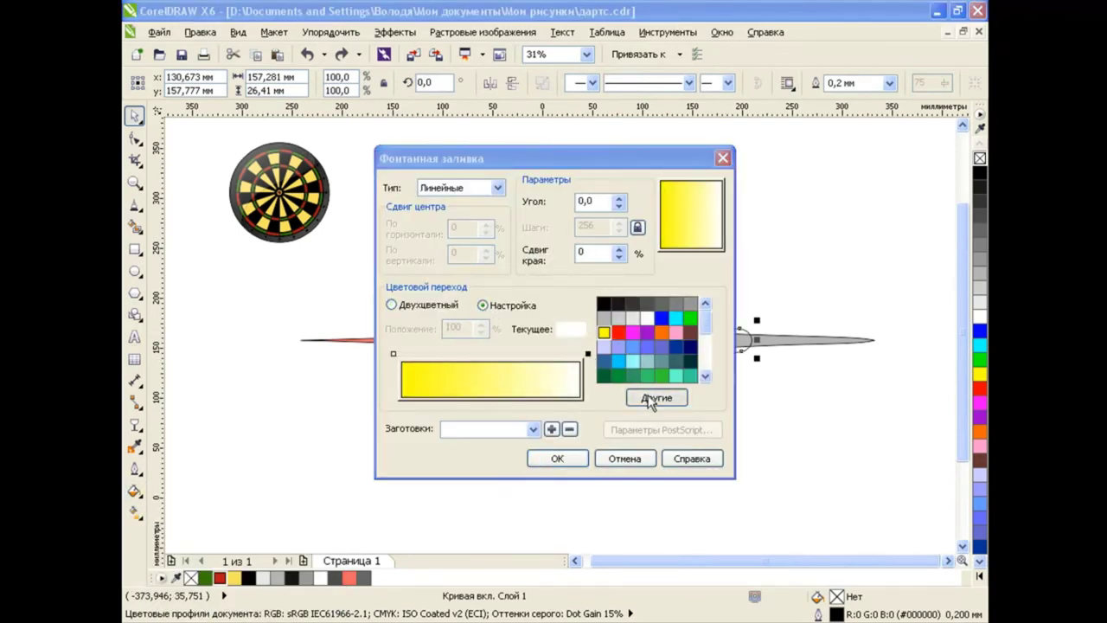
pyautogui.click(403, 190)
pyautogui.click(569, 402)
pyautogui.click(547, 344)
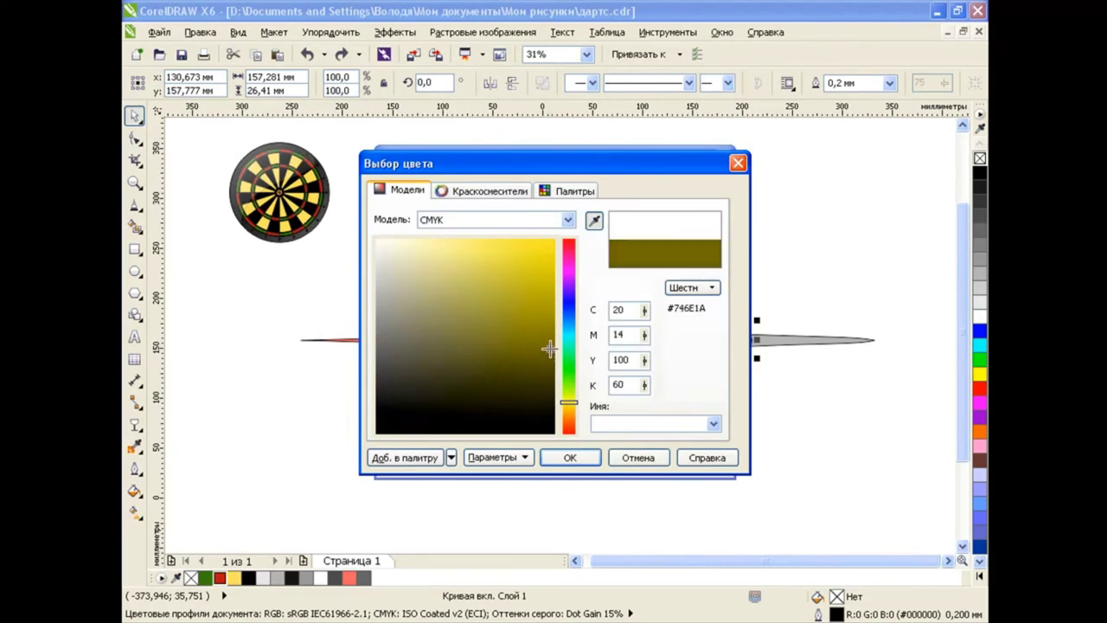
pyautogui.click(585, 459)
pyautogui.write('90,0')
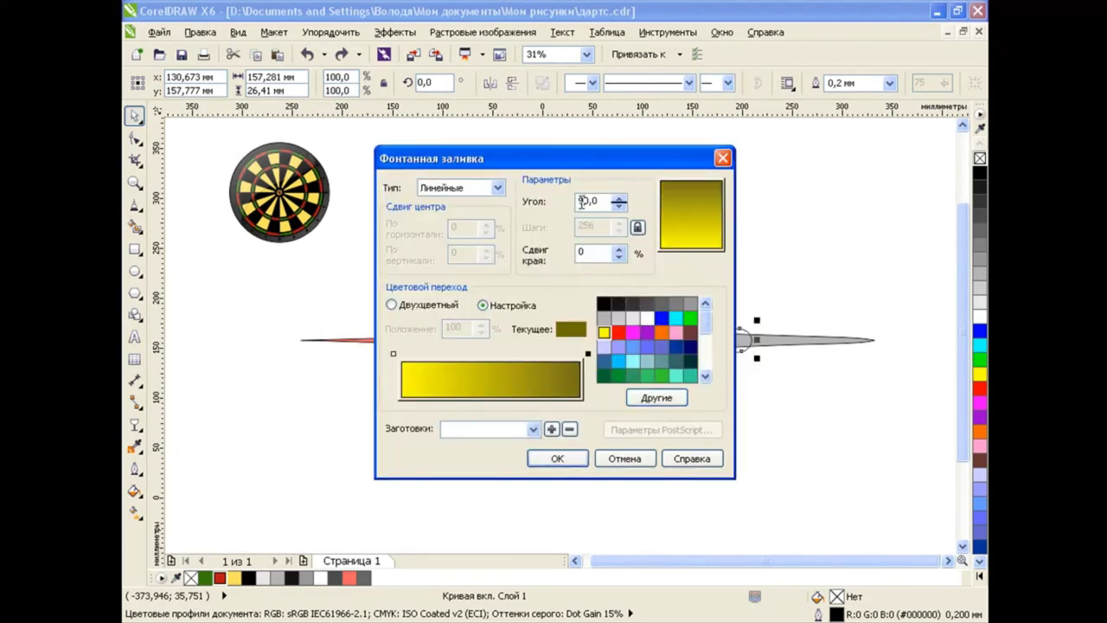
pyautogui.click(571, 460)
pyautogui.click(656, 396)
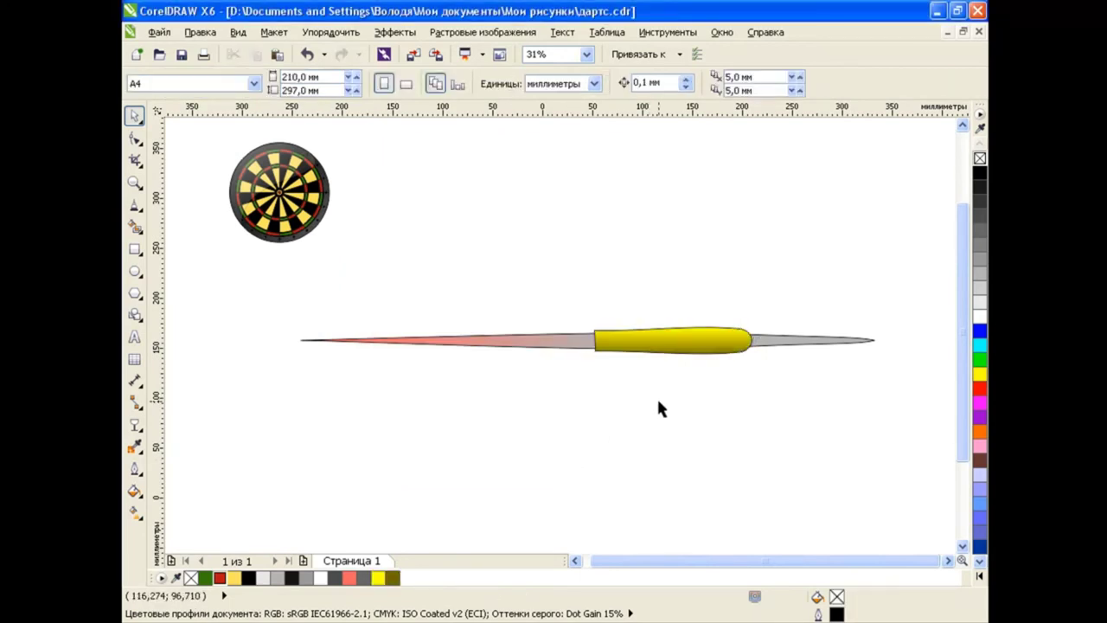
# Draw a narrow stripe rectangle spanning the barrel's full height and Smart Fill the stripe areas
pyautogui.scroll(1, 781, 376)
pyautogui.scroll(1, 432, 303)
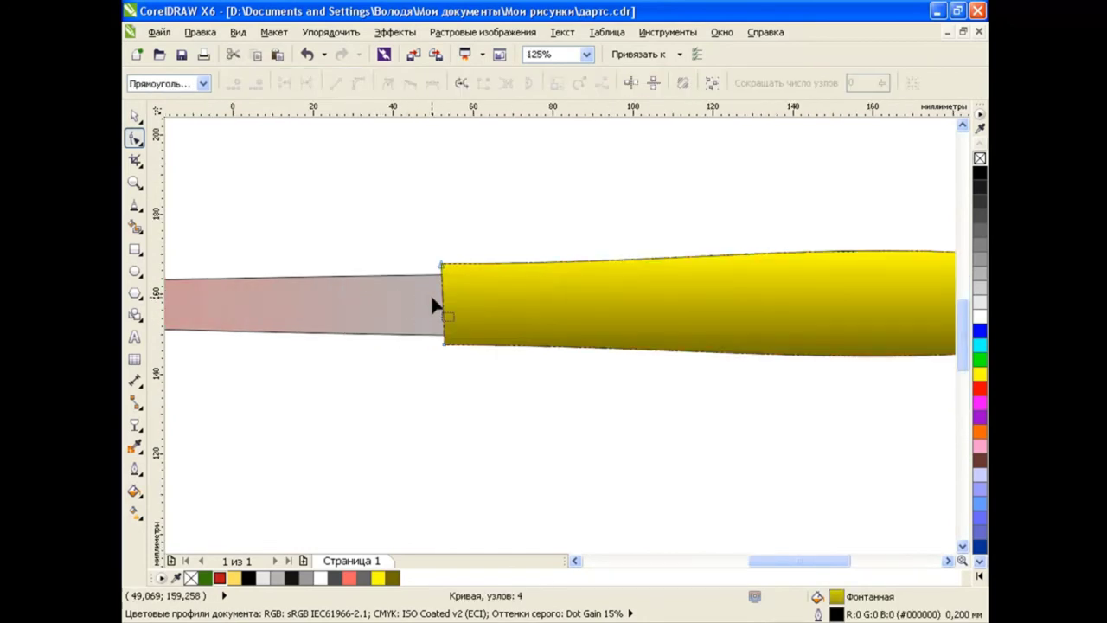
pyautogui.scroll(-1, 432, 303)
pyautogui.press('F6')
pyautogui.moveTo(662, 278); pyautogui.dragTo(663, 352)
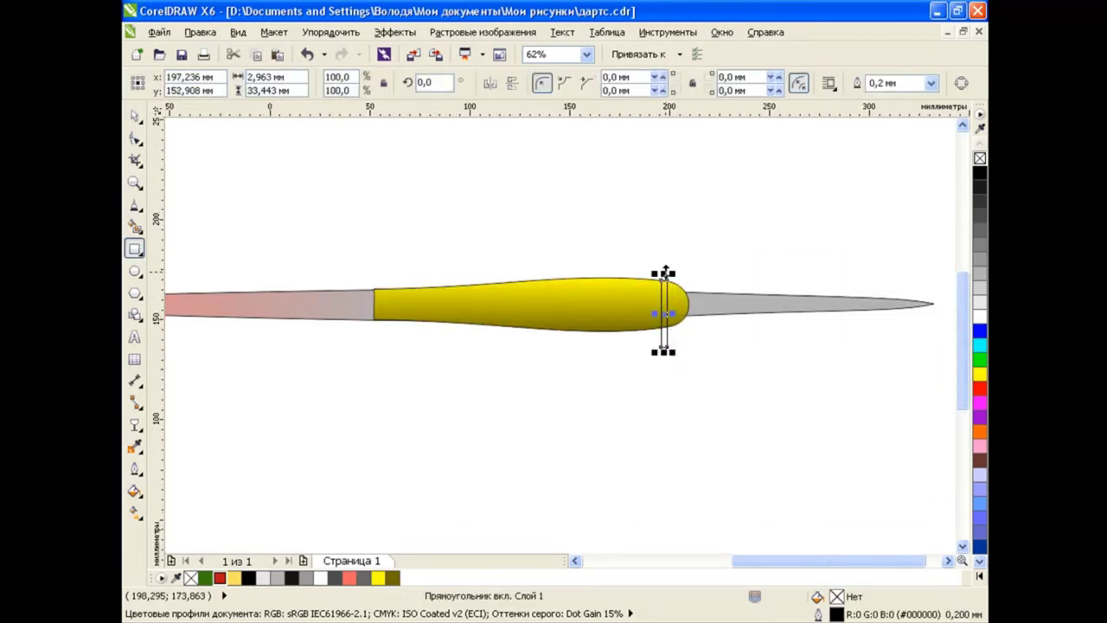
pyautogui.moveTo(663, 272); pyautogui.dragTo(663, 257)
pyautogui.press('space')
pyautogui.click(627, 423)
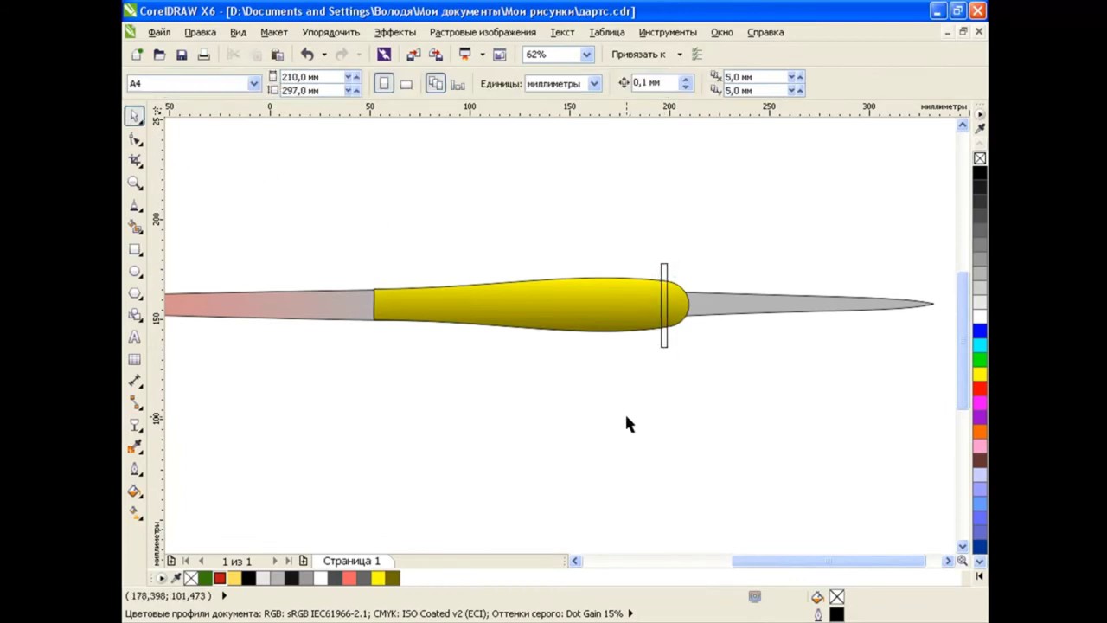
pyautogui.click(137, 226)
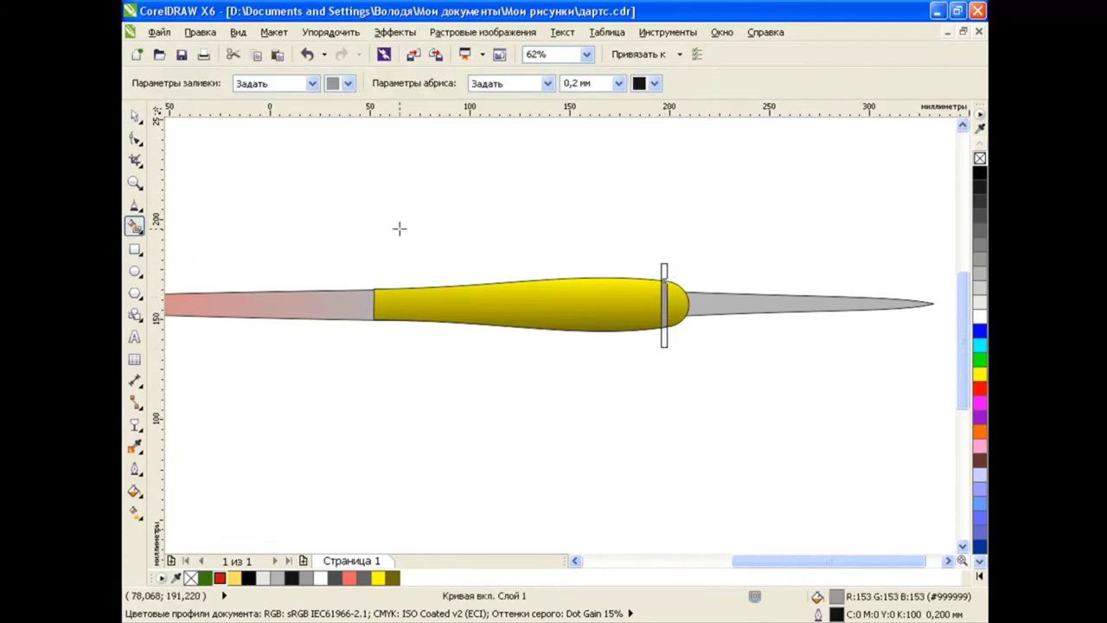
pyautogui.press('space')
pyautogui.click(576, 376)
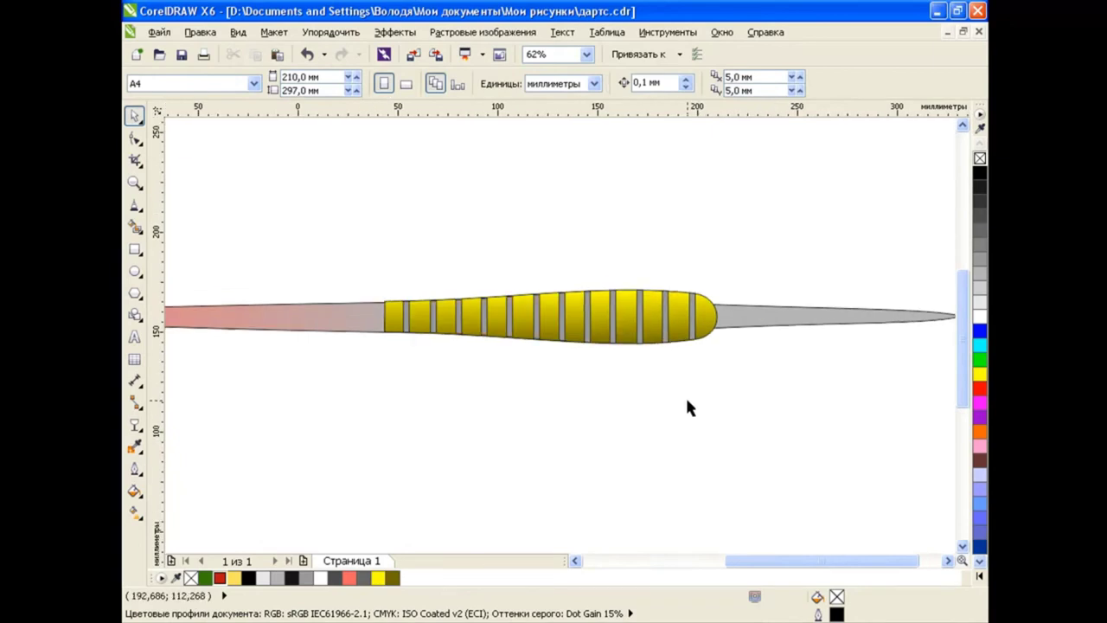
# Give the barrel's stripes a dark olive Uniform Fill
pyautogui.moveTo(706, 259); pyautogui.dragTo(398, 363)
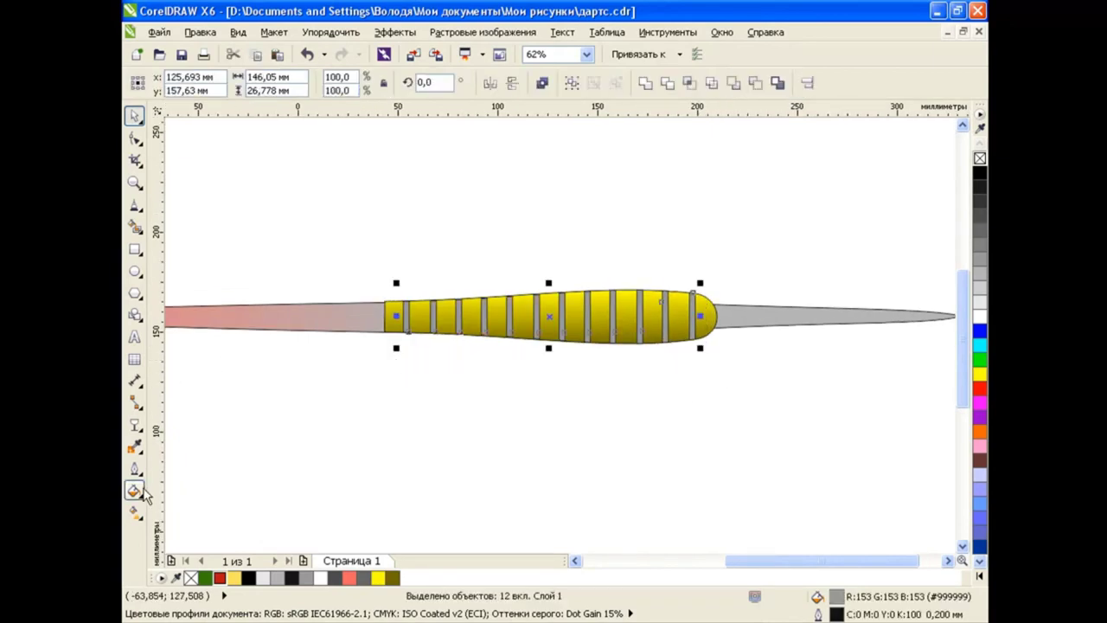
pyautogui.click(135, 491)
pyautogui.click(160, 490)
pyautogui.click(403, 191)
pyautogui.moveTo(571, 422); pyautogui.dragTo(574, 406)
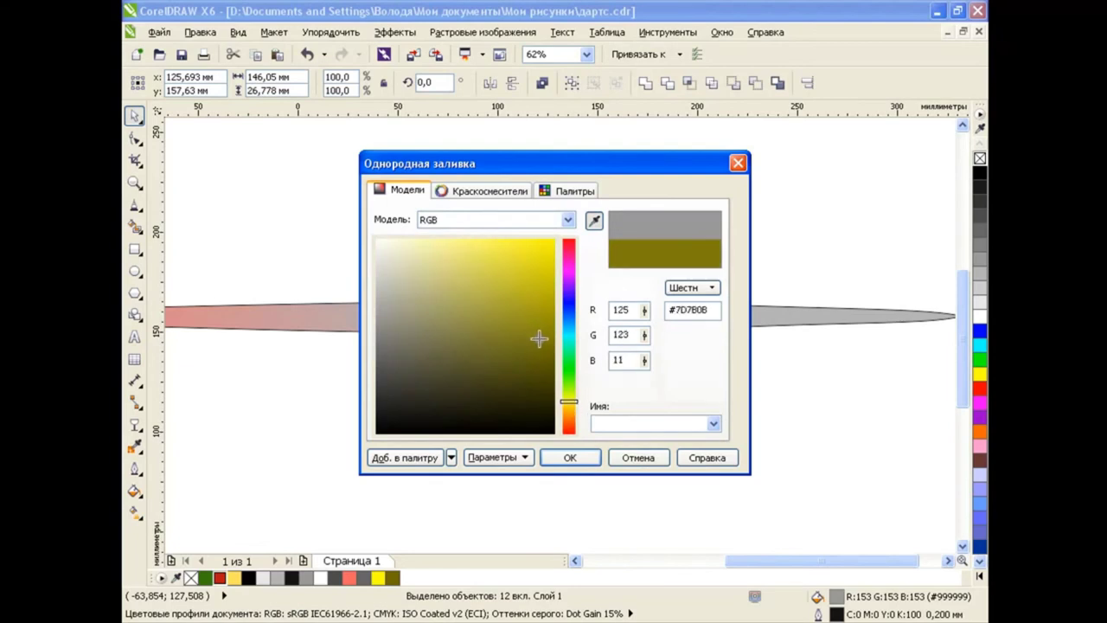
pyautogui.click(570, 457)
pyautogui.click(584, 435)
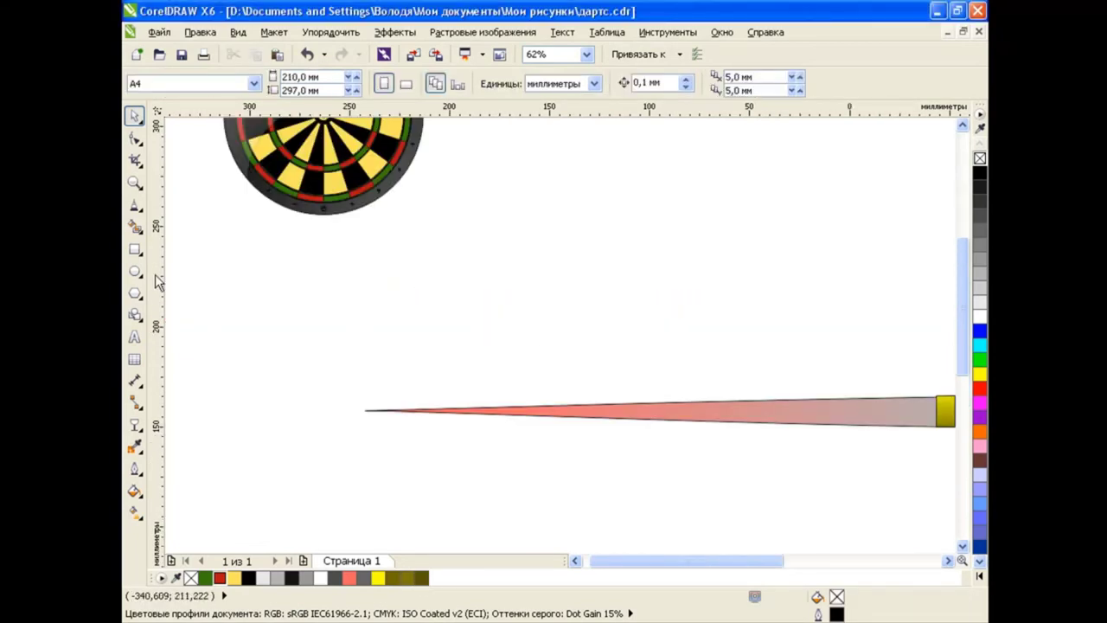
# Draw a tall thin rectangle, convert it to curves, and tilt its nodes up-left into a flight
pyautogui.press('F6')
pyautogui.moveTo(555, 278); pyautogui.dragTo(568, 401)
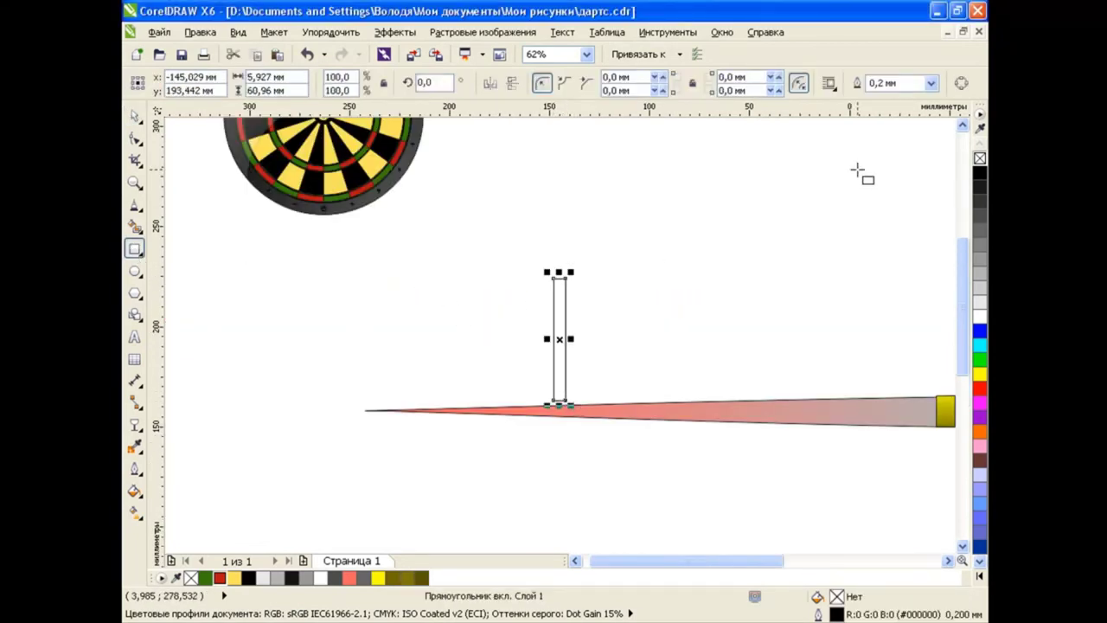
pyautogui.hotkey('ctrl', 'q')
pyautogui.press('F10')
pyautogui.moveTo(491, 370)
pyautogui.mouseDown()
pyautogui.moveTo(620, 413)
pyautogui.moveTo(695, 404)
pyautogui.mouseUp()
pyautogui.moveTo(580, 263)
pyautogui.mouseDown()
pyautogui.moveTo(531, 290)
pyautogui.moveTo(608, 300)
pyautogui.mouseUp()
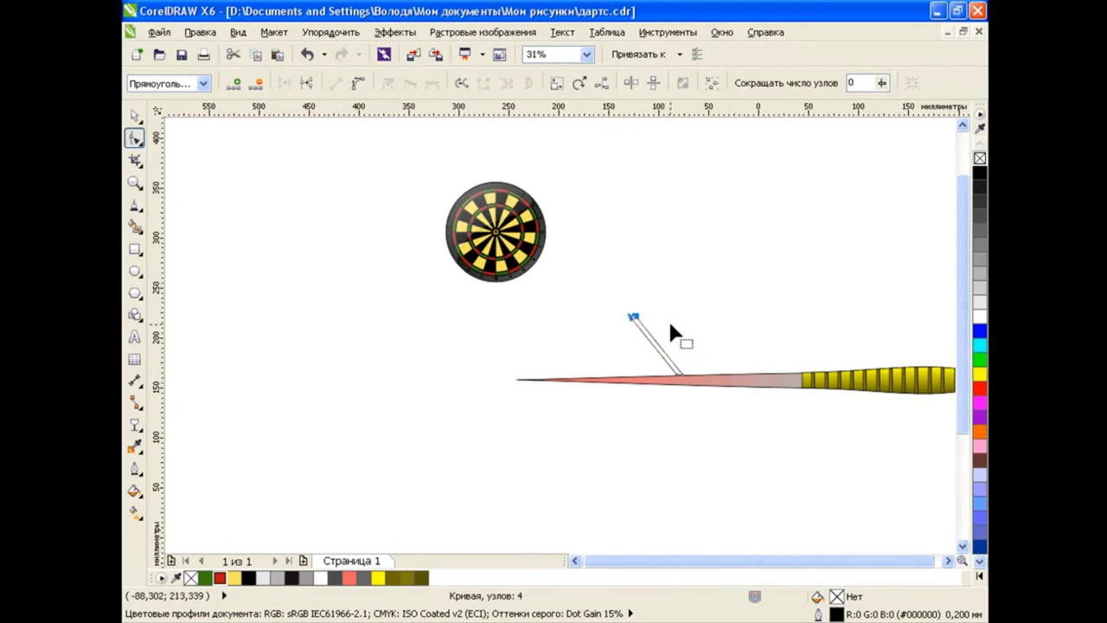
pyautogui.scroll(2, 671, 327)
pyautogui.moveTo(608, 310); pyautogui.dragTo(568, 282)
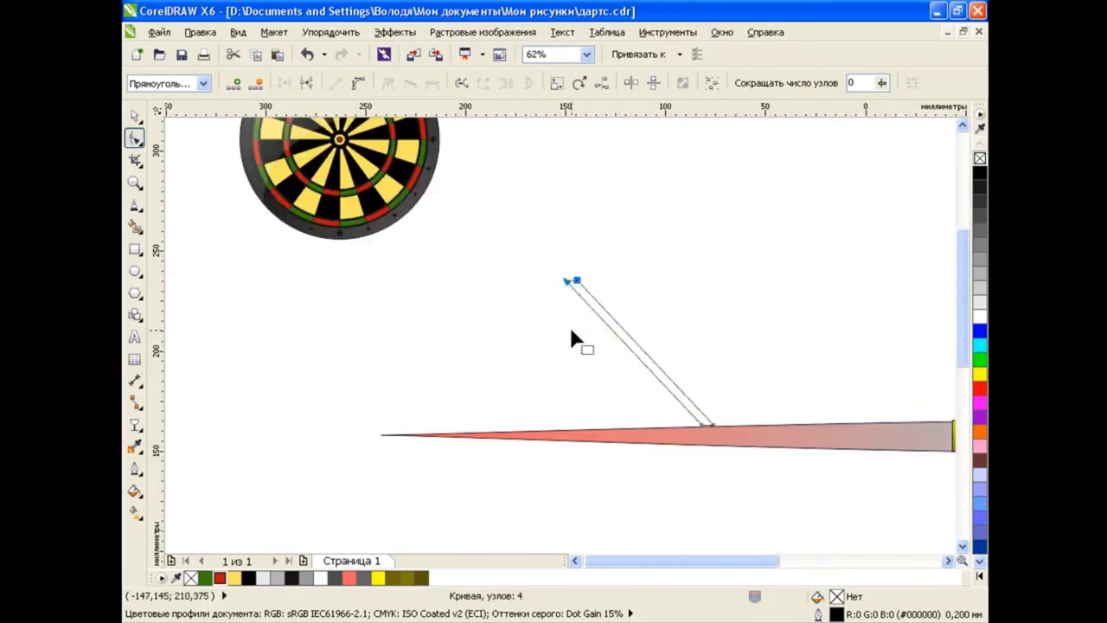
pyautogui.moveTo(702, 430); pyautogui.dragTo(553, 287)
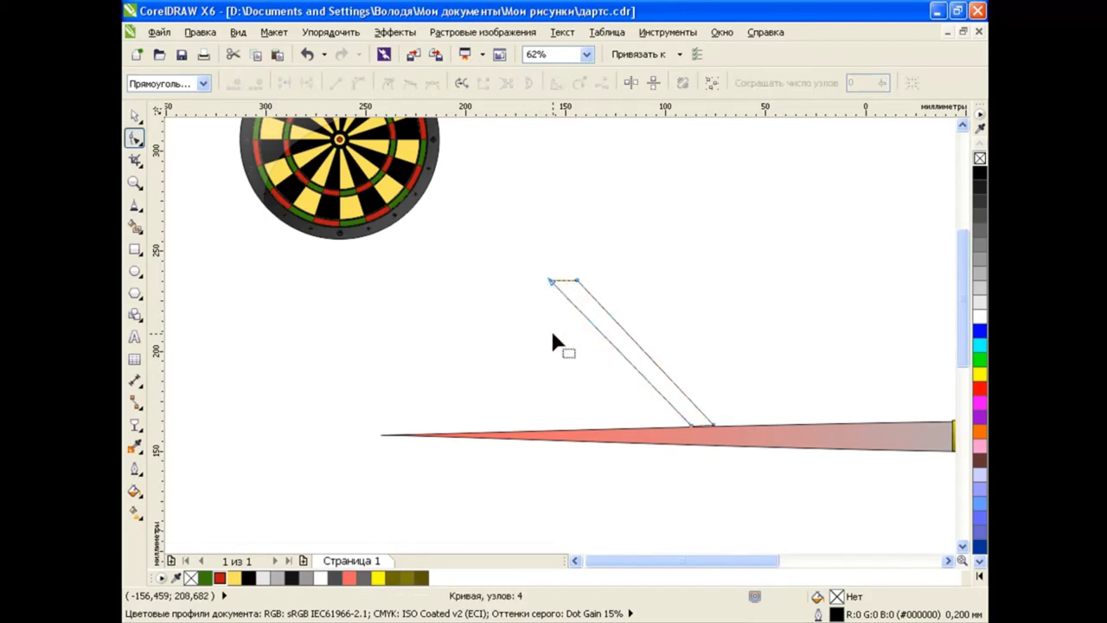
# Bend the flight's left and right edges into parallel arcs
pyautogui.moveTo(514, 241); pyautogui.dragTo(766, 475)
pyautogui.click(358, 83)
pyautogui.moveTo(666, 372)
pyautogui.mouseDown()
pyautogui.moveTo(690, 352)
pyautogui.moveTo(632, 322)
pyautogui.mouseUp()
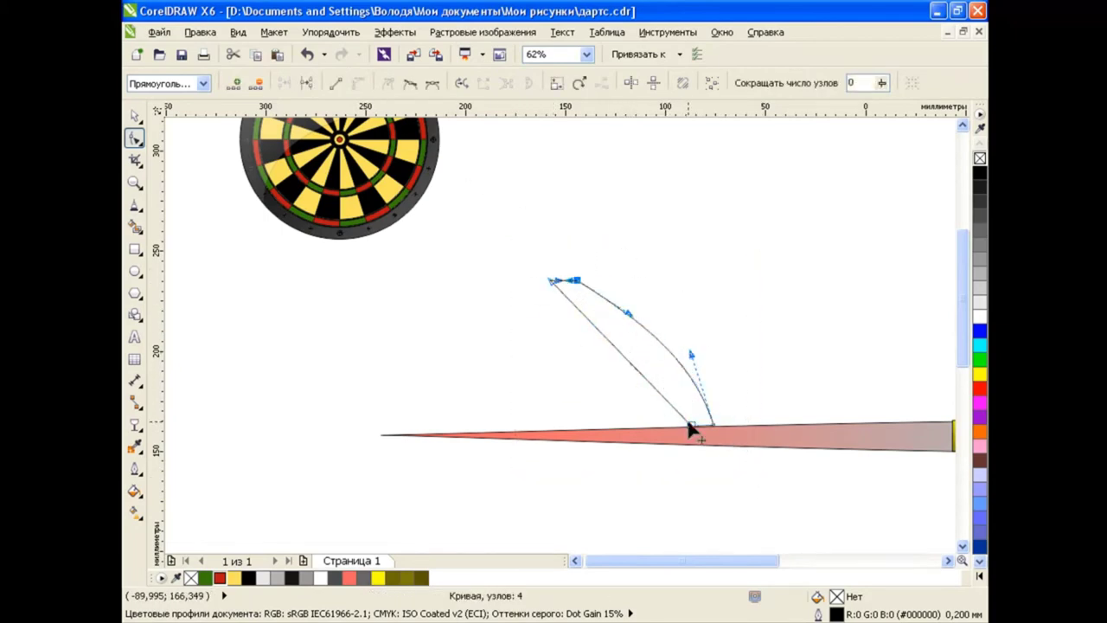
pyautogui.moveTo(662, 389)
pyautogui.mouseDown()
pyautogui.moveTo(679, 370)
pyautogui.moveTo(672, 361)
pyautogui.mouseUp()
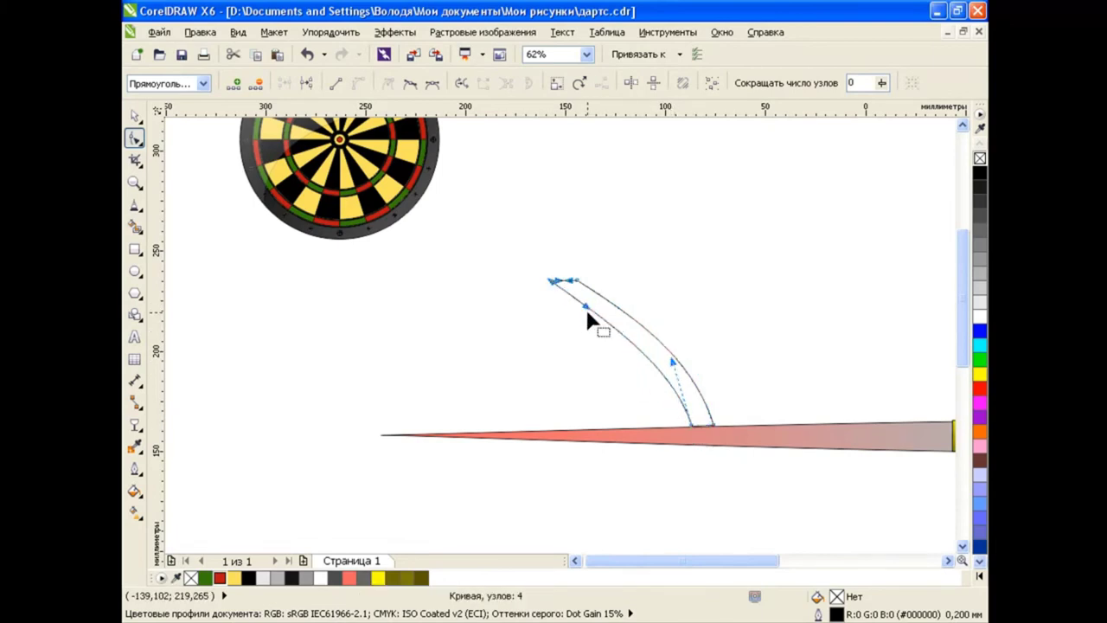
pyautogui.moveTo(584, 308); pyautogui.dragTo(664, 370)
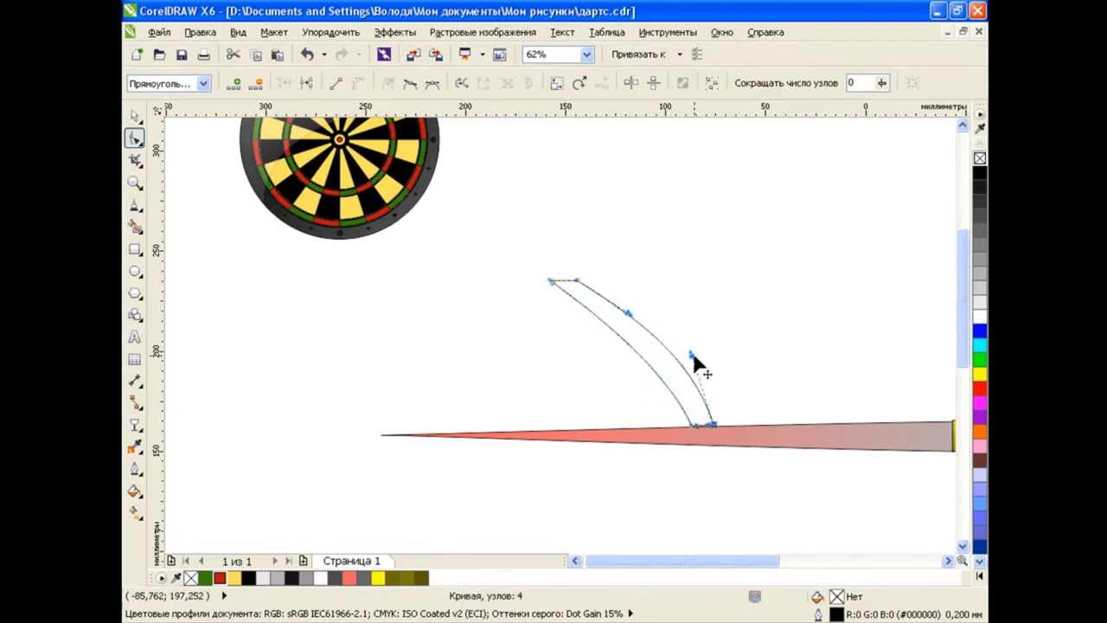
pyautogui.press('space')
# Shorten the shaft's gradient so the red fades to grey about midway
pyautogui.click(846, 438)
pyautogui.press('g')
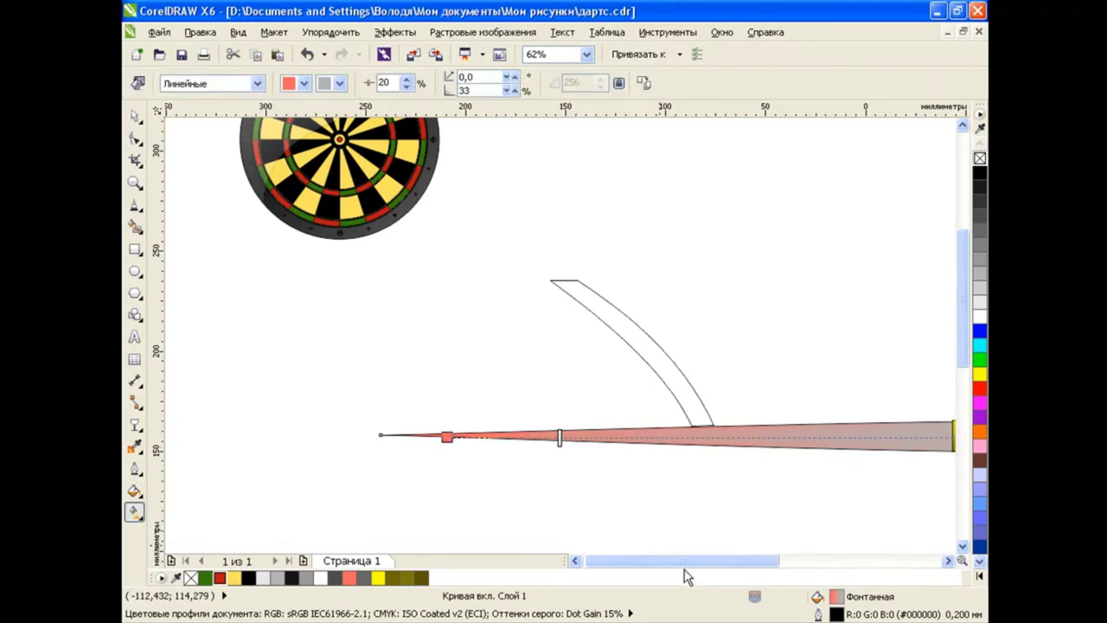
pyautogui.moveTo(686, 577); pyautogui.dragTo(740, 576)
pyautogui.moveTo(733, 437); pyautogui.dragTo(491, 436)
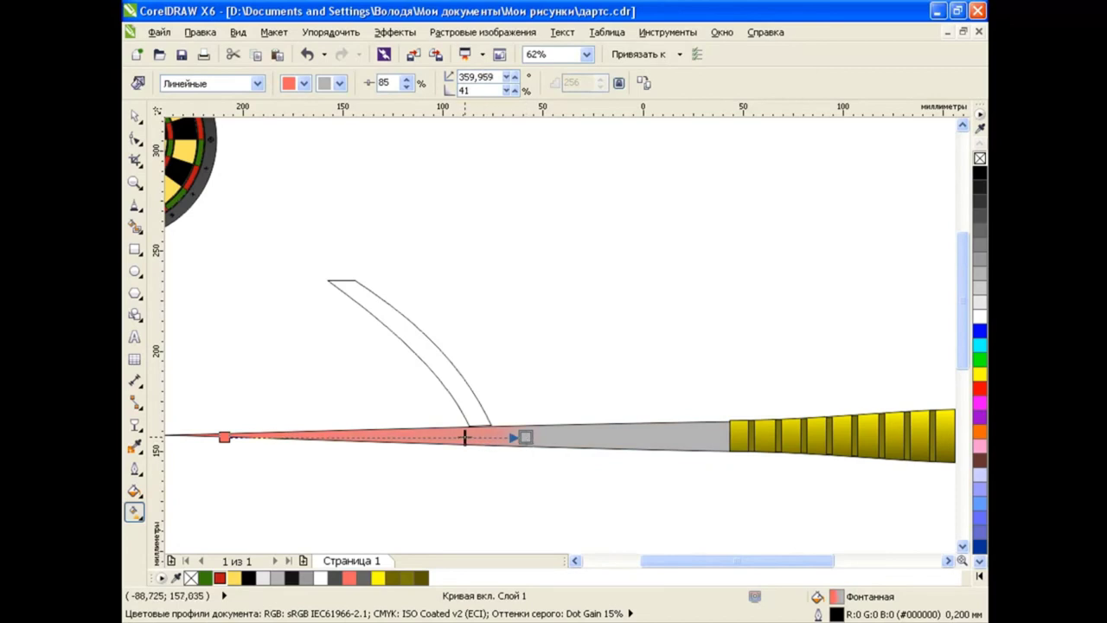
pyautogui.press('space')
pyautogui.click(464, 504)
pyautogui.moveTo(675, 560); pyautogui.dragTo(627, 560)
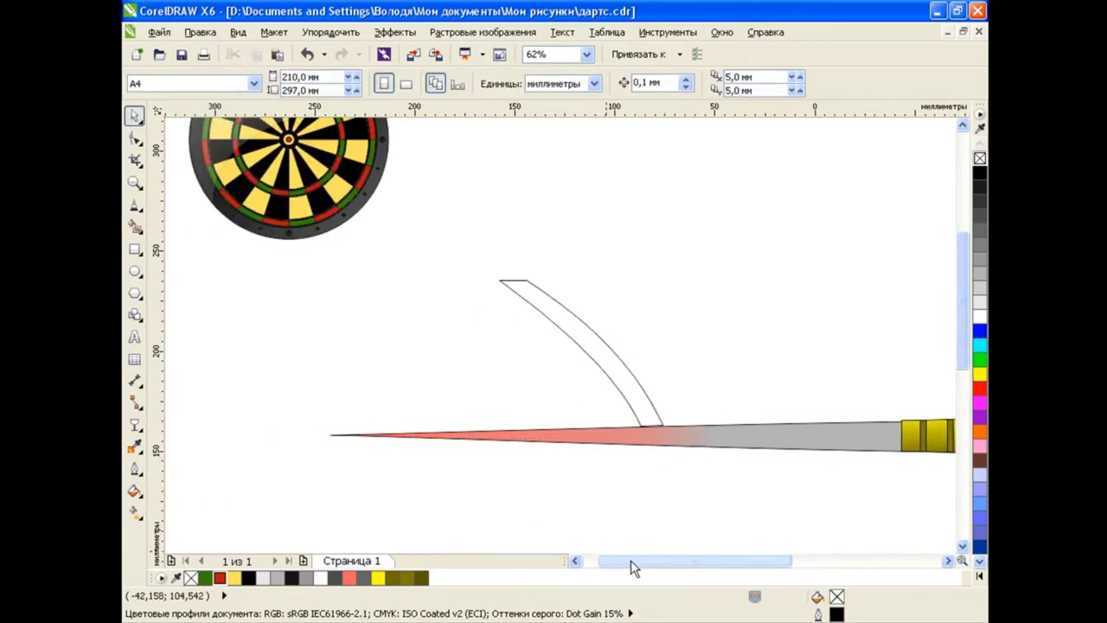
pyautogui.scroll(-1, 645, 485)
# Set the flight's Fountain Fill start colour to dark red RGB 165,30,5
pyautogui.click(595, 330)
pyautogui.click(135, 490)
pyautogui.click(199, 507)
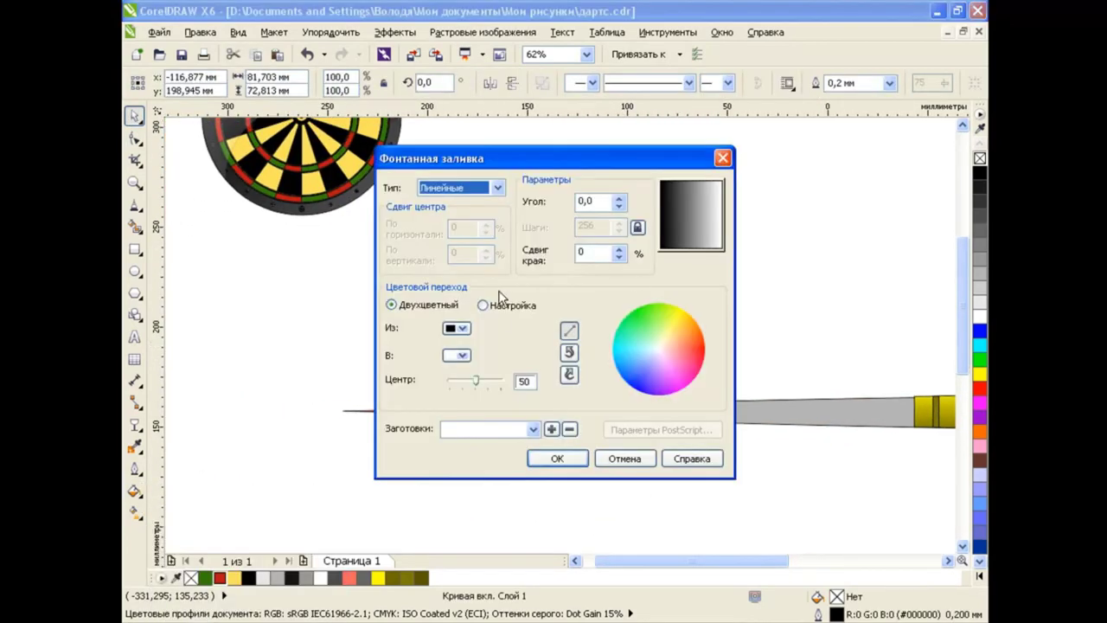
pyautogui.click(656, 397)
pyautogui.write('165')
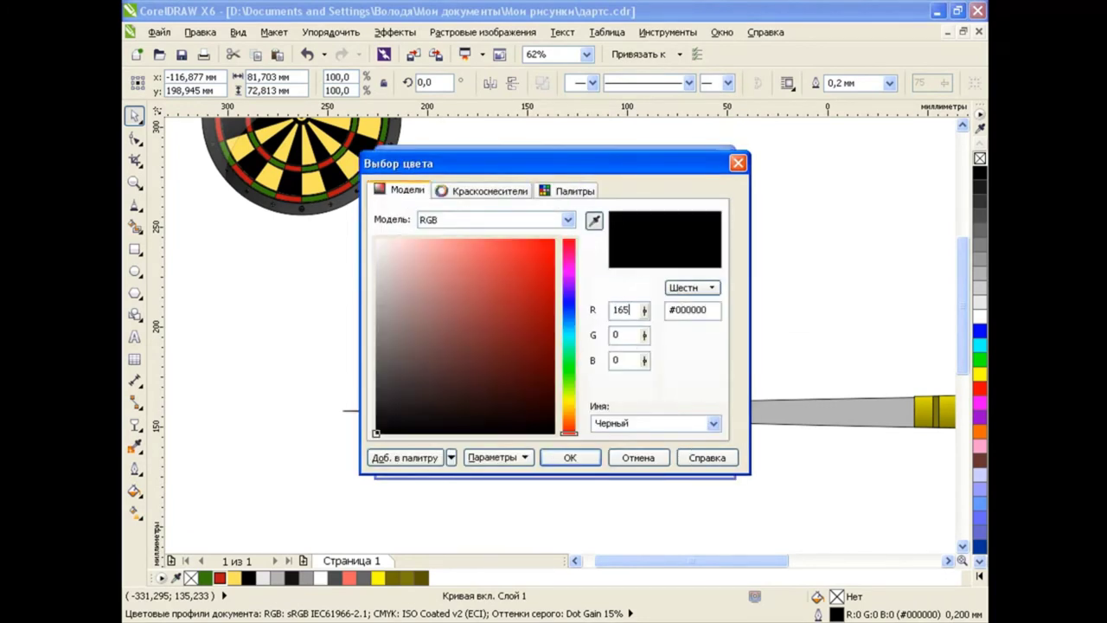
pyautogui.click(621, 337)
pyautogui.write('30')
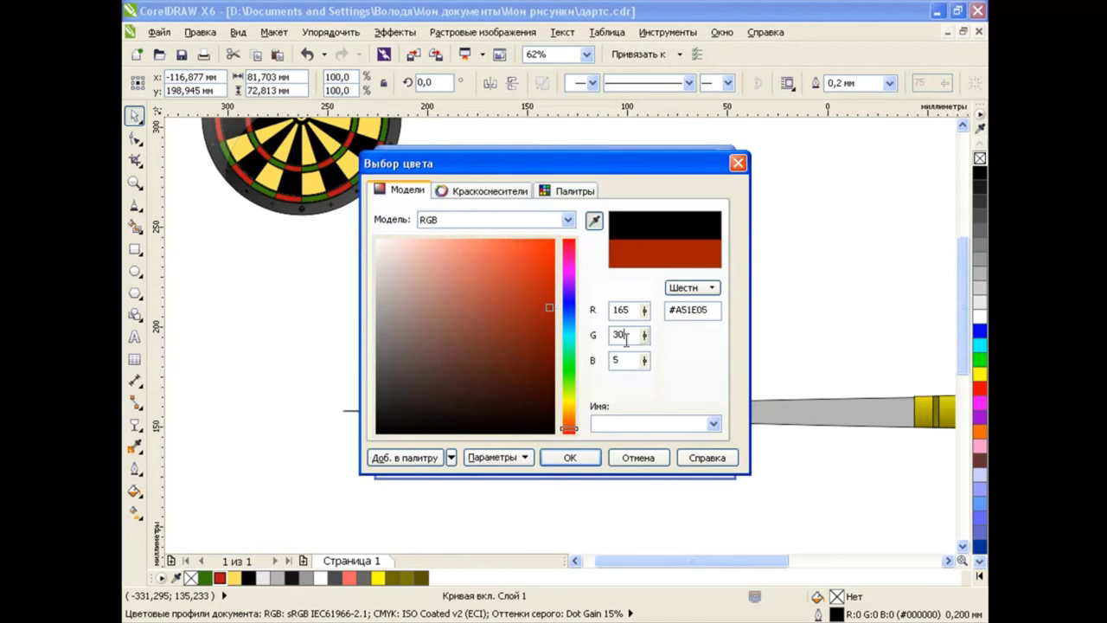
pyautogui.click(570, 457)
# Add a 73% colour stop in orange RGB 230,80,45 and apply the gradient
pyautogui.doubleClick(531, 354)
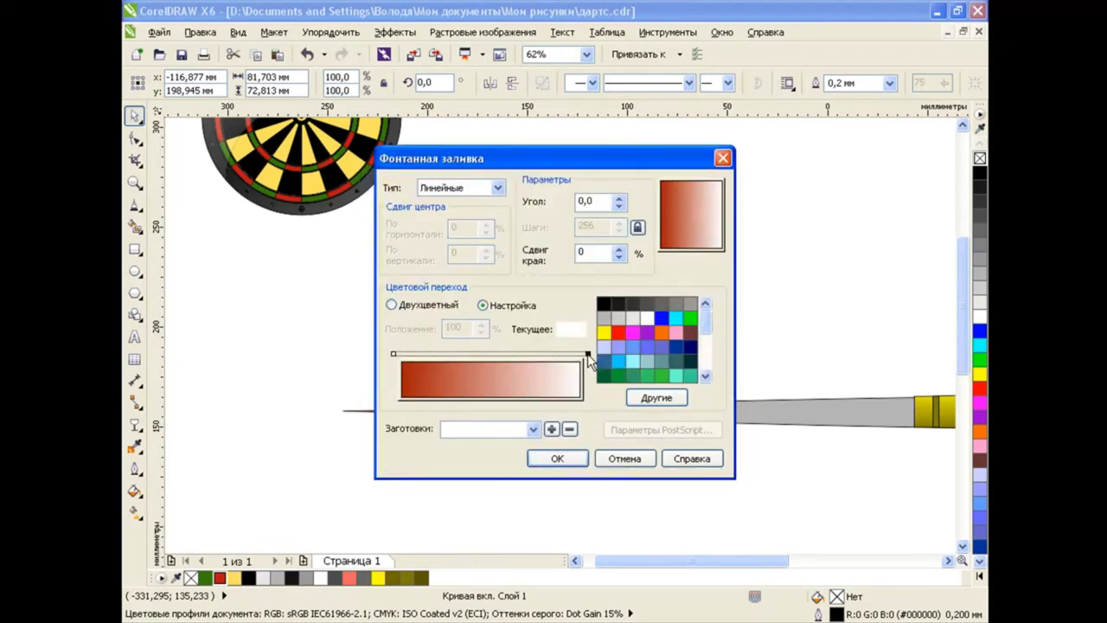
pyautogui.click(654, 398)
pyautogui.click(403, 191)
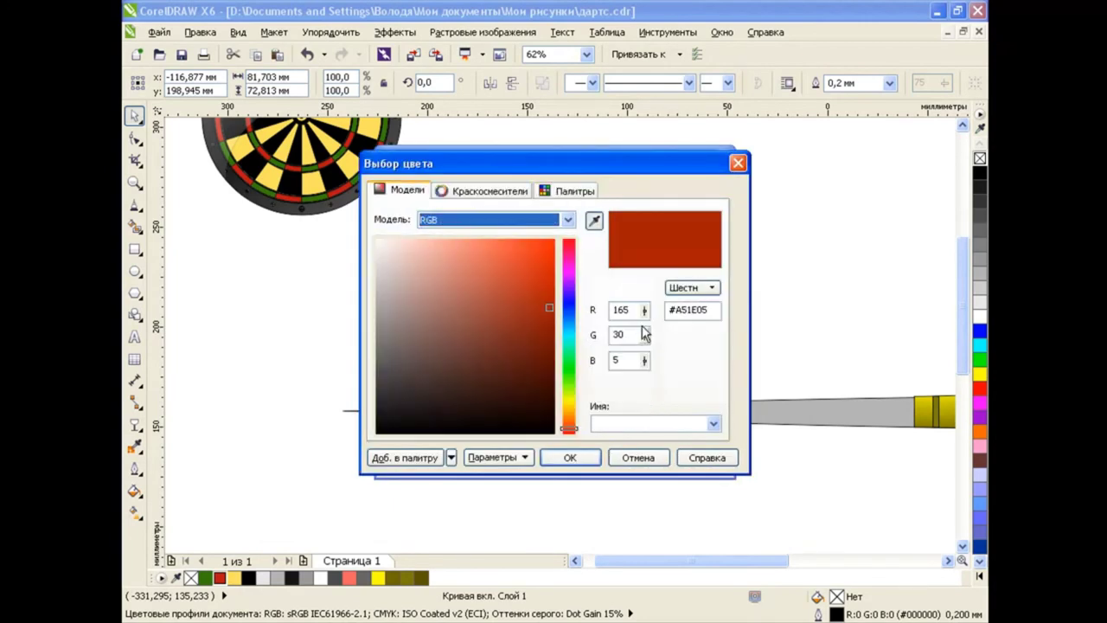
pyautogui.click(621, 310)
pyautogui.write('0')
pyautogui.press('Tab')
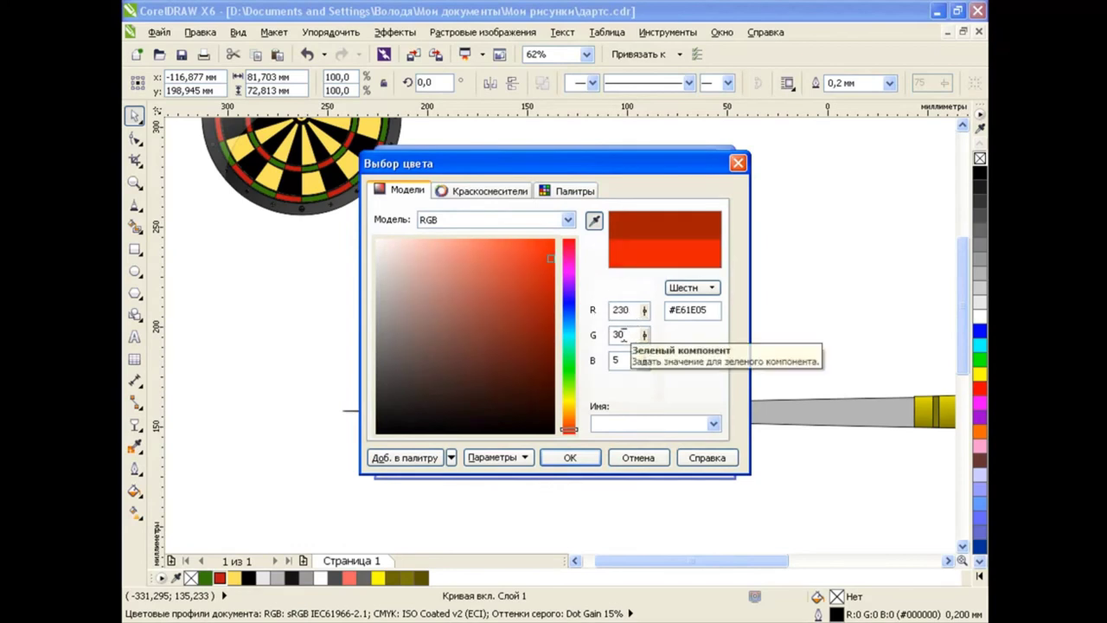
pyautogui.write('8')
pyautogui.press('Tab')
pyautogui.write('45')
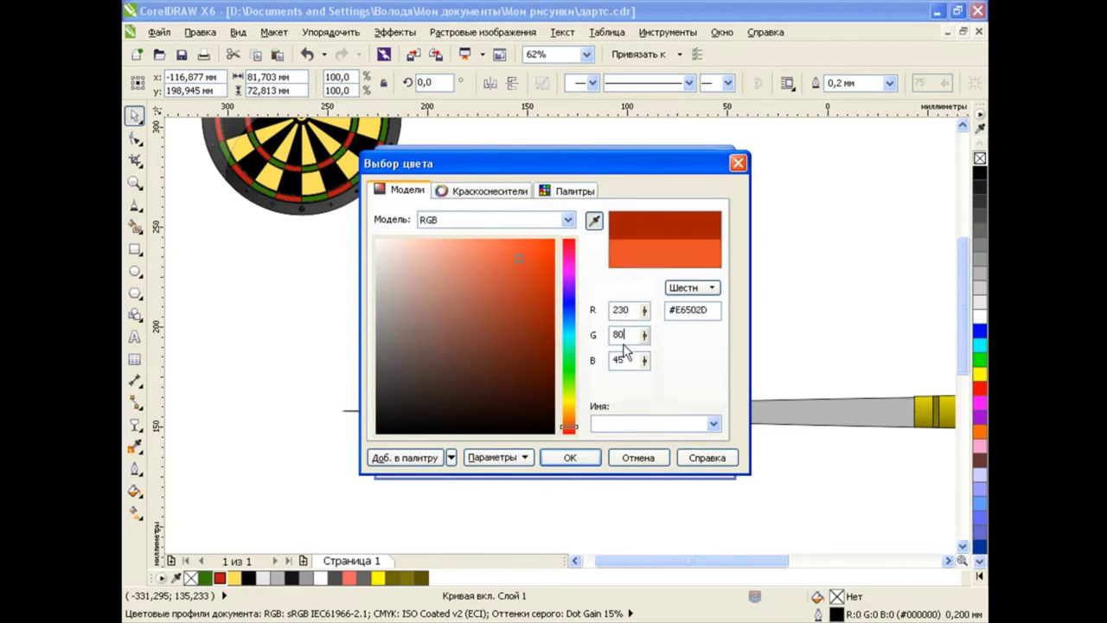
pyautogui.click(570, 458)
pyautogui.click(558, 458)
# Angle the red-to-orange gradient along the curved flight from its top
pyautogui.press('g')
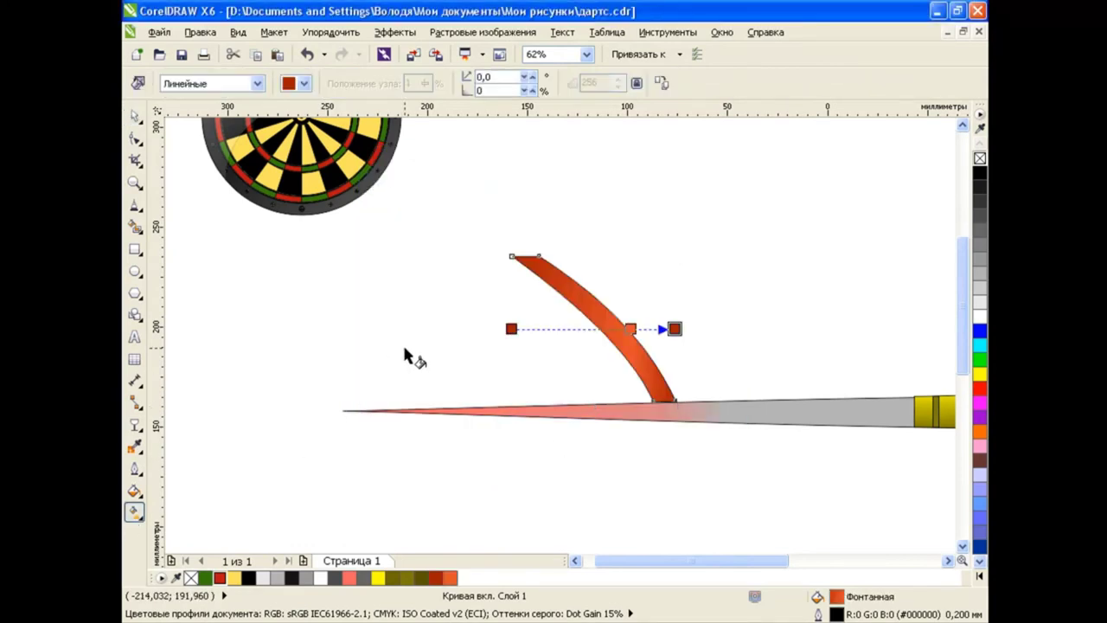
pyautogui.moveTo(509, 326); pyautogui.dragTo(535, 258)
pyautogui.moveTo(675, 328); pyautogui.dragTo(578, 277)
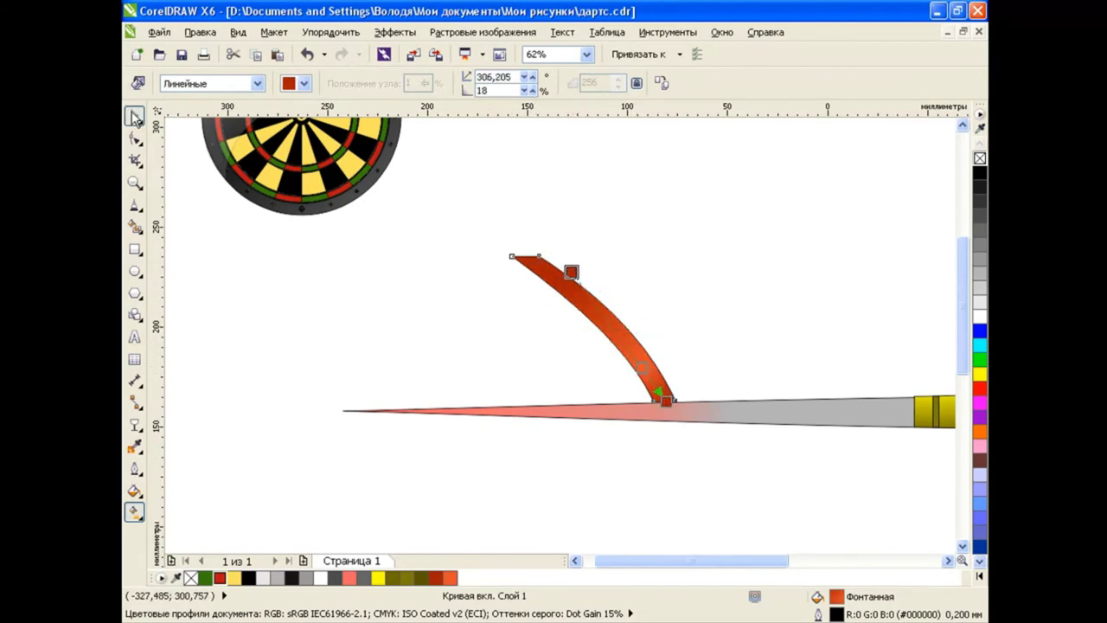
pyautogui.click(134, 115)
# Draw a Bezier line across the flight and curve it to follow the flight's shape
pyautogui.scroll(2, 538, 296)
pyautogui.click(538, 299)
pyautogui.click(135, 205)
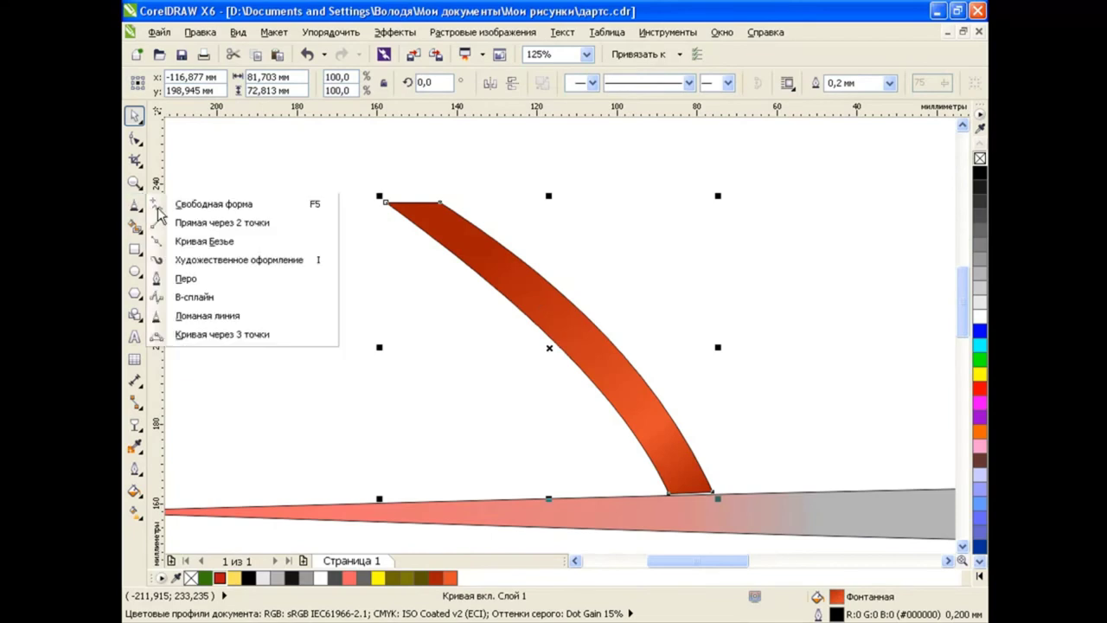
pyautogui.click(216, 237)
pyautogui.click(406, 233)
pyautogui.click(709, 498)
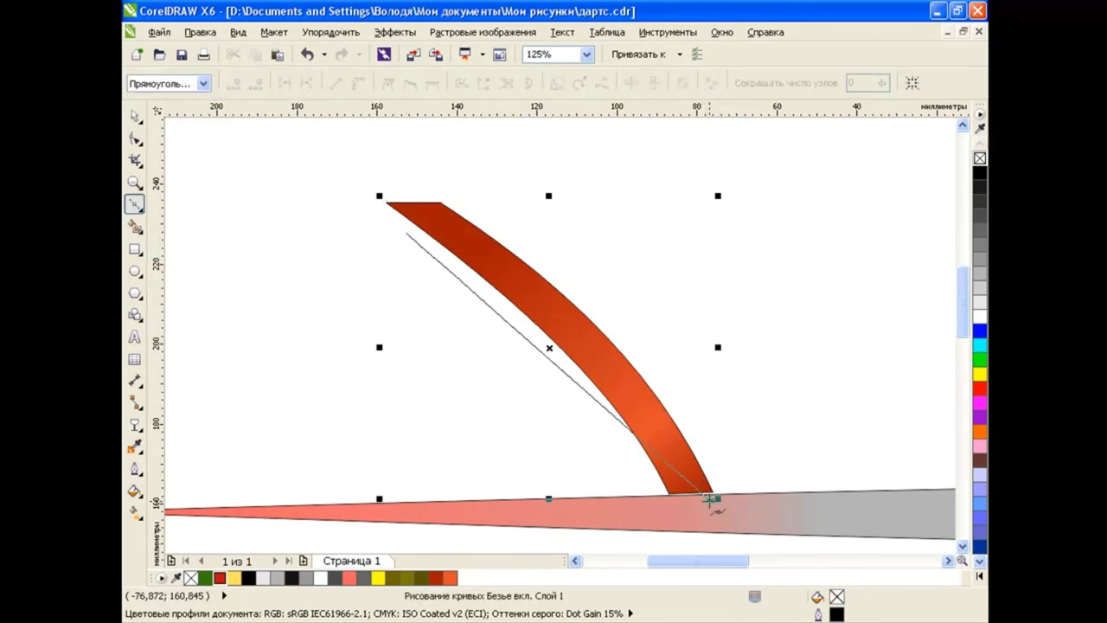
pyautogui.click(135, 139)
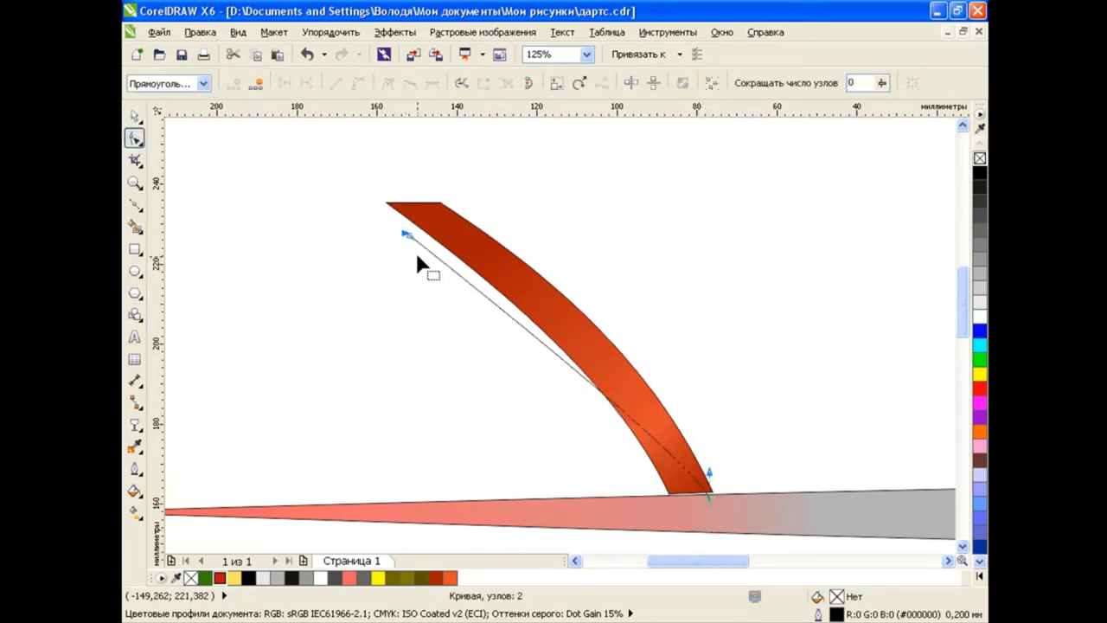
pyautogui.moveTo(407, 233)
pyautogui.mouseDown()
pyautogui.moveTo(530, 225)
pyautogui.moveTo(549, 238)
pyautogui.mouseUp()
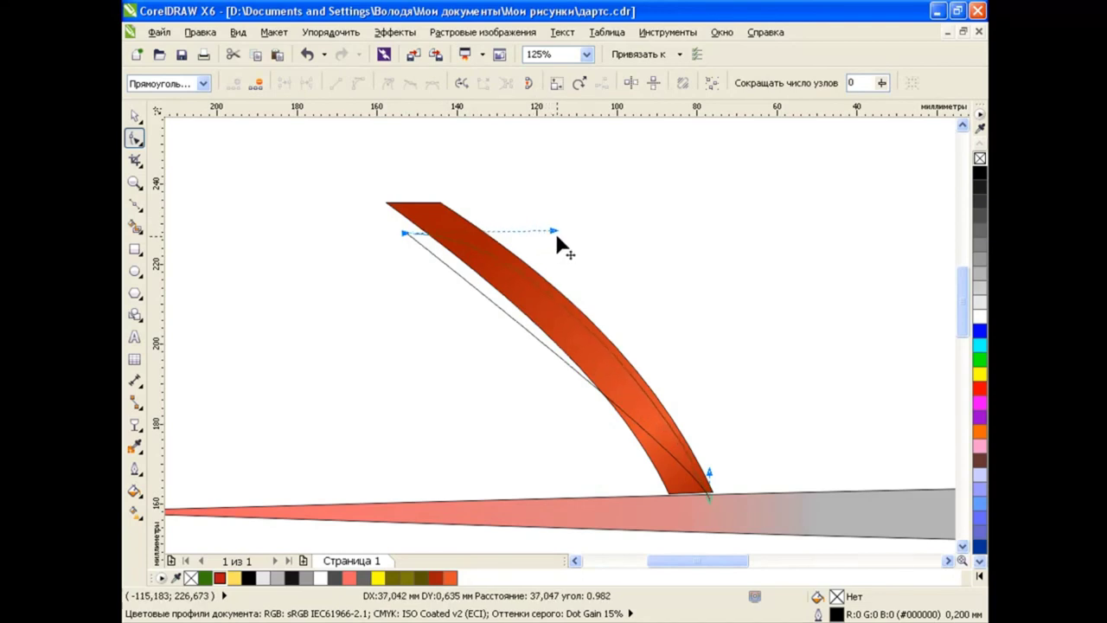
pyautogui.moveTo(406, 234); pyautogui.dragTo(408, 263)
pyautogui.moveTo(551, 268); pyautogui.dragTo(556, 234)
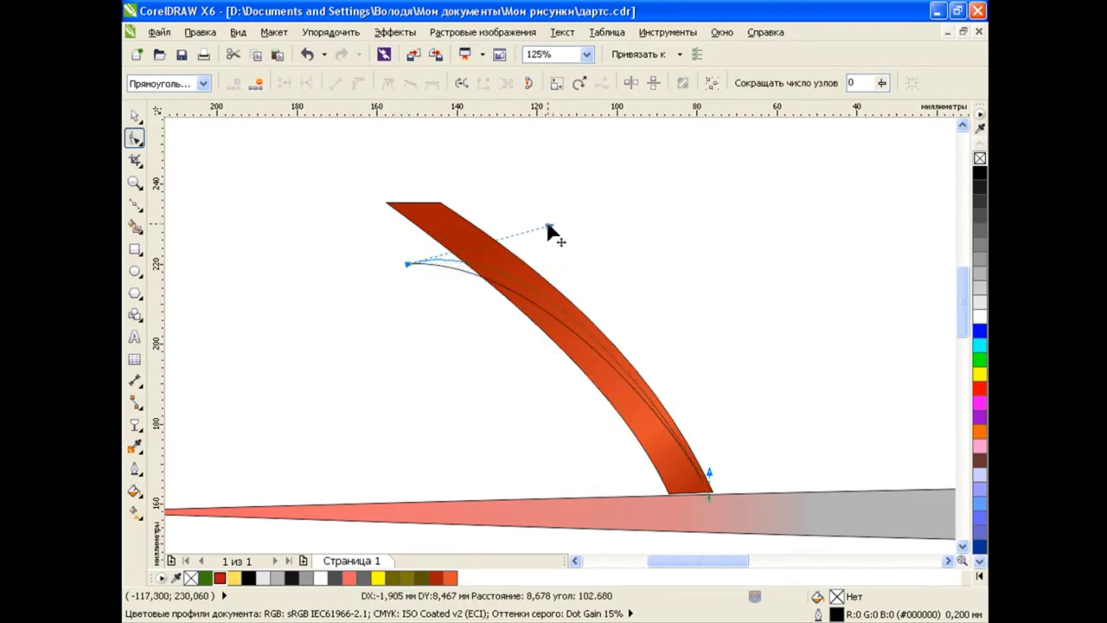
pyautogui.click(673, 499)
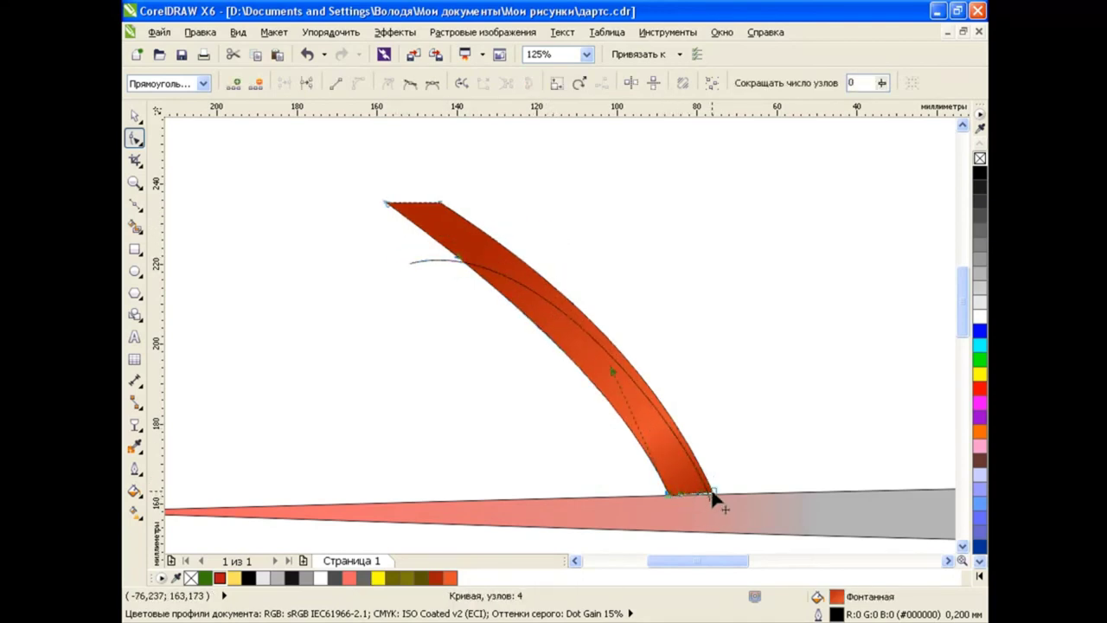
# Smart Fill the flight's upper area to create a separate strip
pyautogui.click(711, 495)
pyautogui.click(134, 115)
pyautogui.click(134, 225)
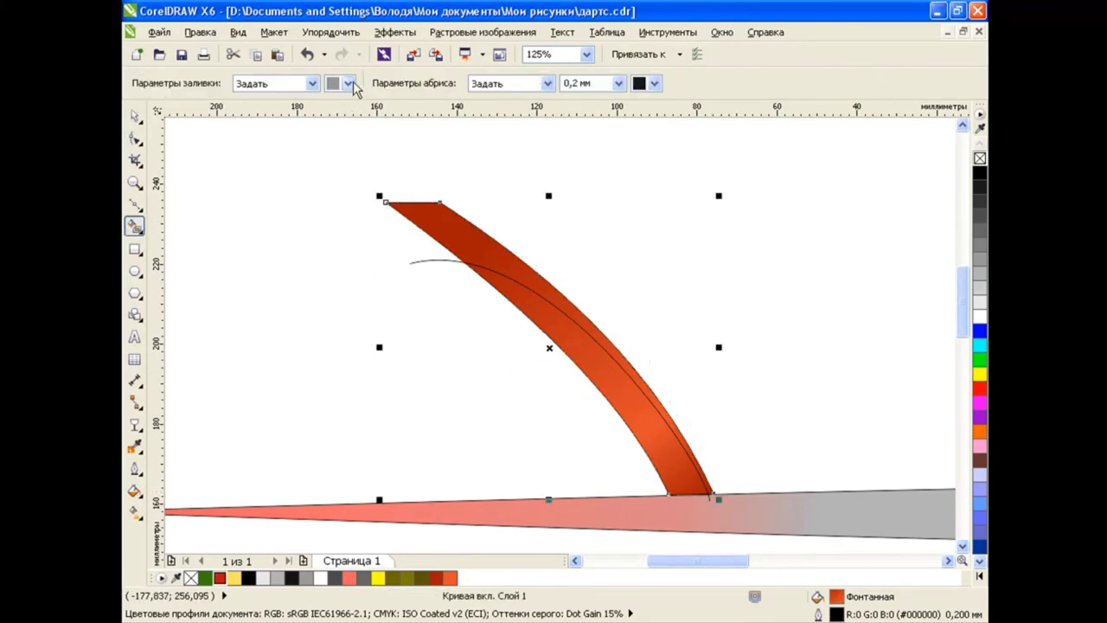
pyautogui.click(489, 250)
pyautogui.click(134, 115)
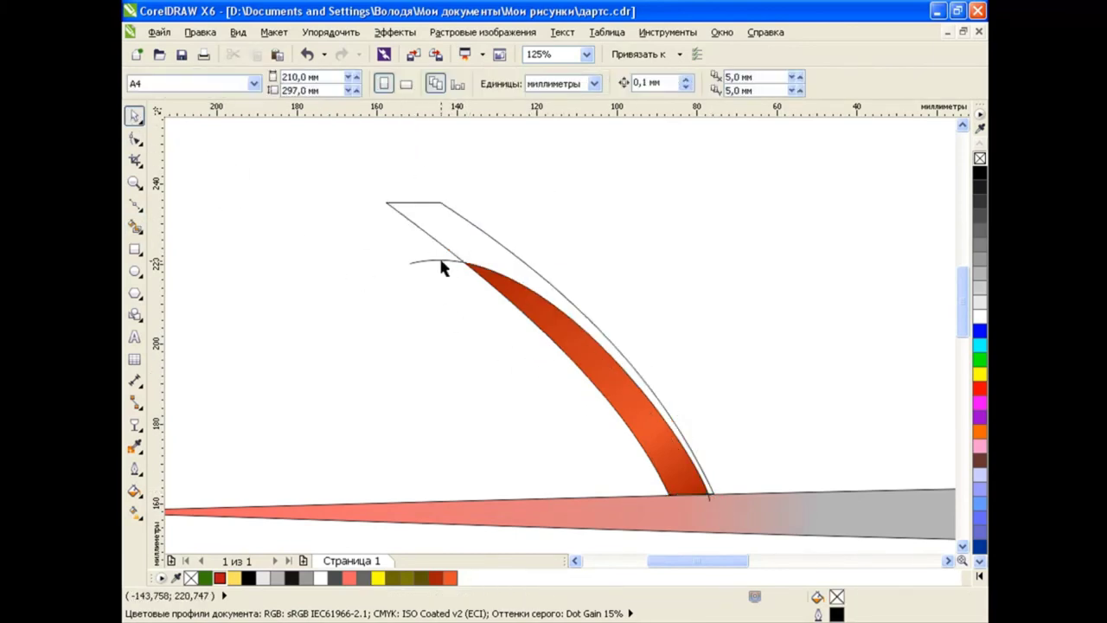
pyautogui.click(435, 204)
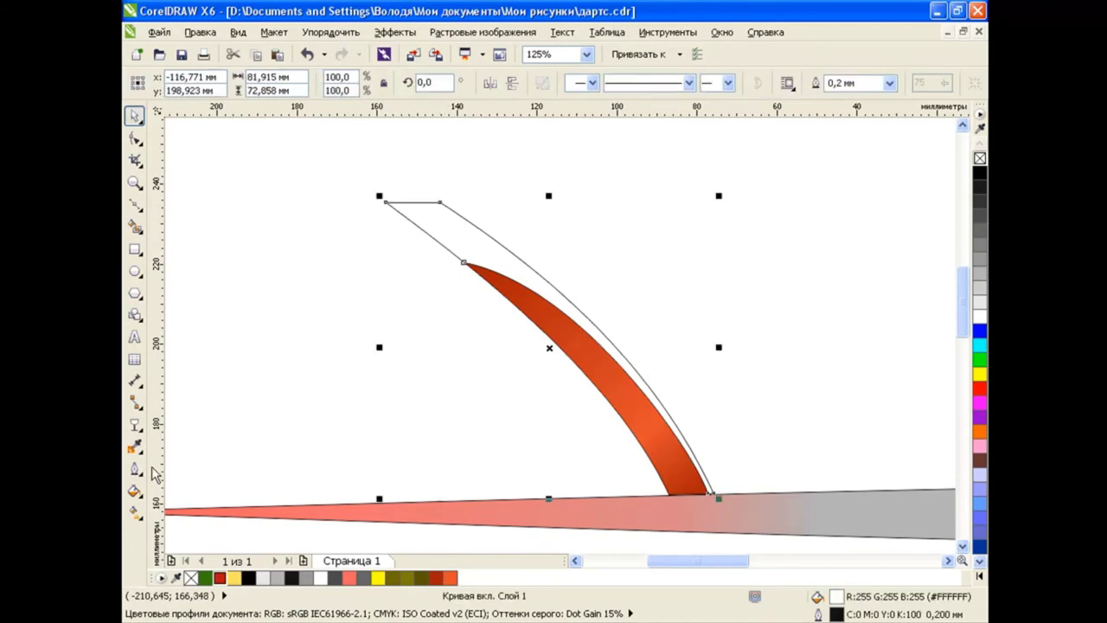
# Add a linear transparency fade stretched across the upper strip
pyautogui.click(135, 423)
pyautogui.click(185, 533)
pyautogui.moveTo(384, 328)
pyautogui.mouseDown()
pyautogui.moveTo(525, 254)
pyautogui.moveTo(525, 218)
pyautogui.moveTo(355, 363)
pyautogui.mouseUp()
pyautogui.moveTo(525, 218); pyautogui.dragTo(376, 302)
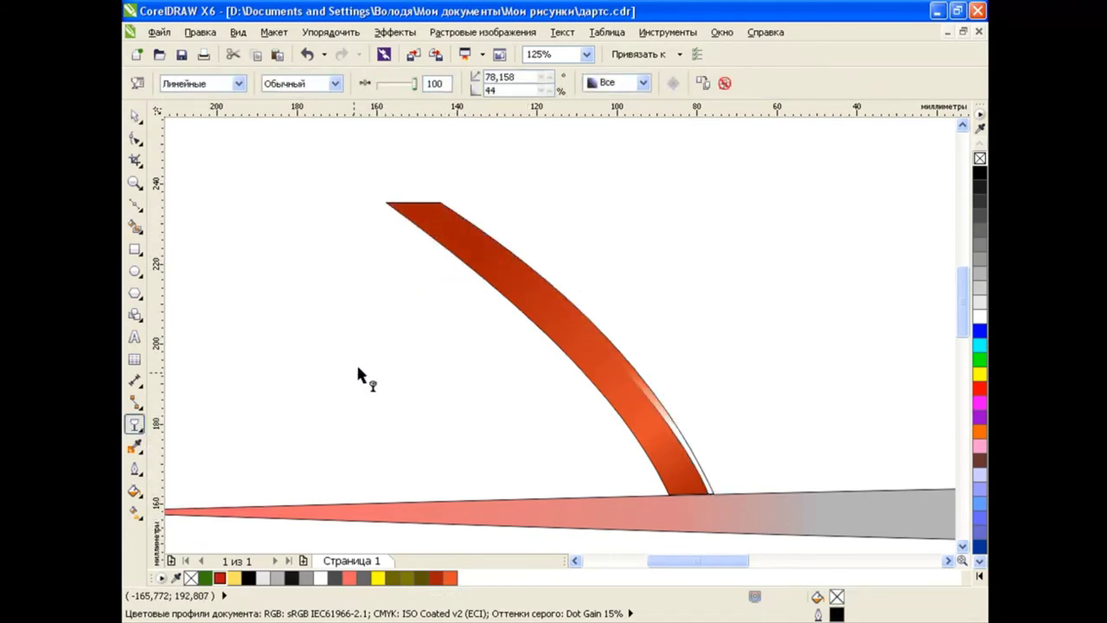
pyautogui.moveTo(355, 364); pyautogui.dragTo(598, 229)
pyautogui.moveTo(376, 303); pyautogui.dragTo(381, 321)
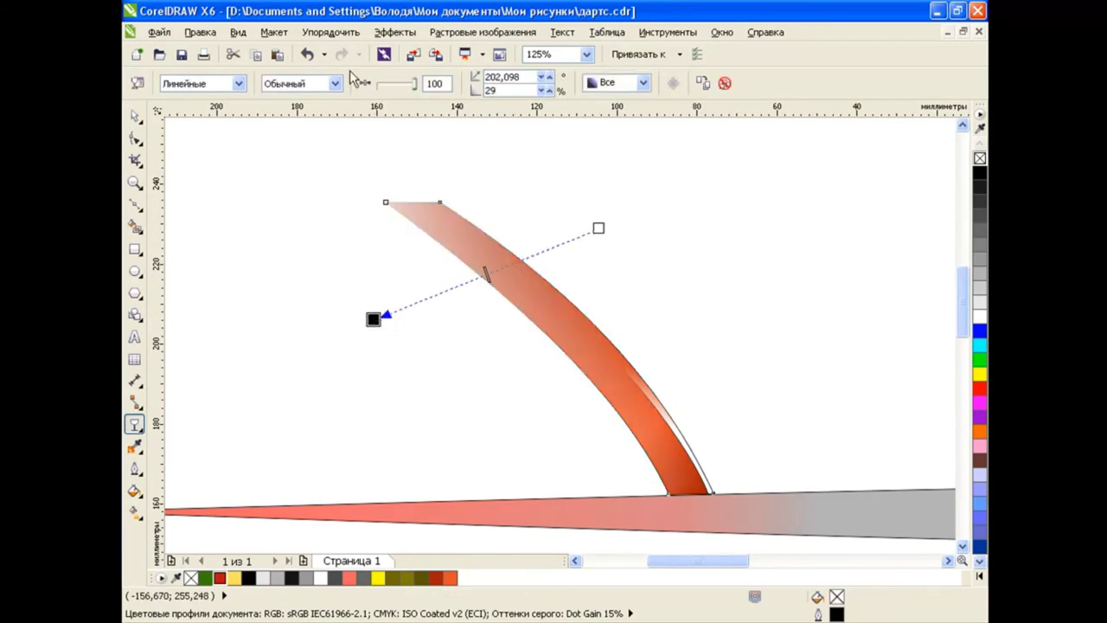
pyautogui.hotkey('ctrl', 'z')
pyautogui.moveTo(354, 363)
pyautogui.mouseDown()
pyautogui.moveTo(629, 230)
pyautogui.moveTo(672, 242)
pyautogui.moveTo(721, 211)
pyautogui.mouseUp()
pyautogui.moveTo(367, 311); pyautogui.dragTo(328, 348)
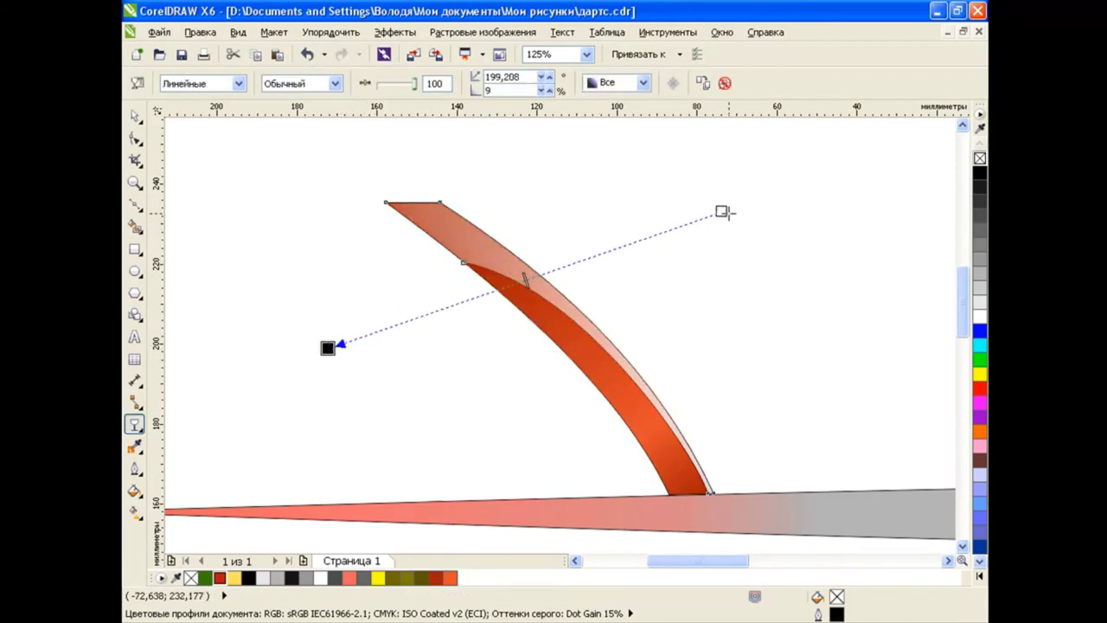
pyautogui.moveTo(721, 211); pyautogui.dragTo(717, 186)
pyautogui.moveTo(413, 84); pyautogui.dragTo(393, 84)
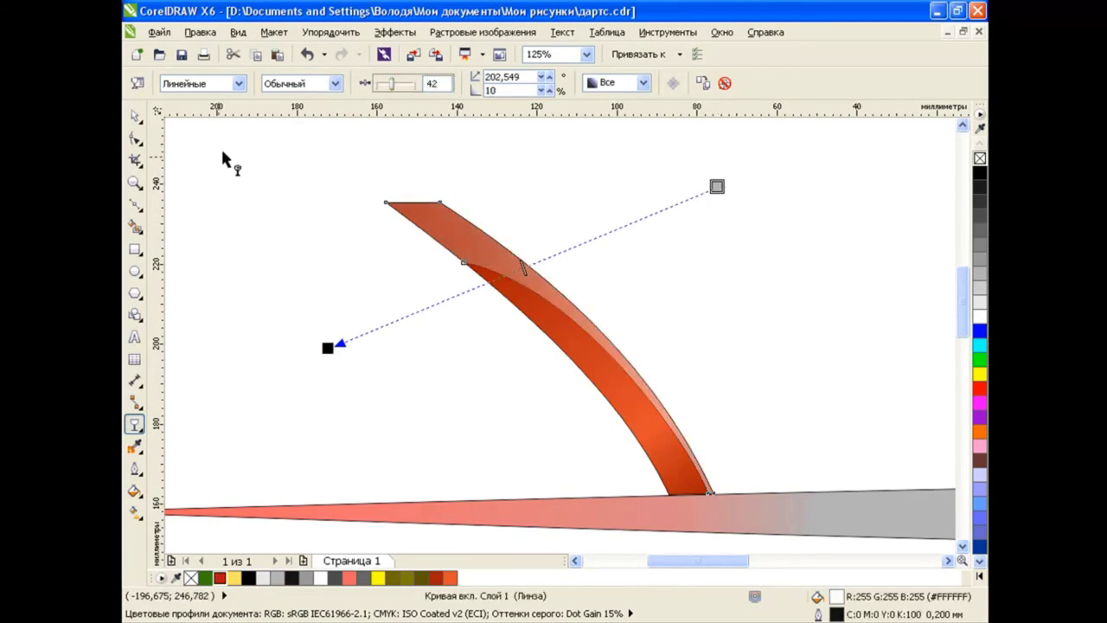
# Fan out several copies of the flight, stretching them left and slanting them
pyautogui.press('space')
pyautogui.click(412, 365)
pyautogui.scroll(-2, 484, 372)
pyautogui.moveTo(352, 240); pyautogui.dragTo(624, 430)
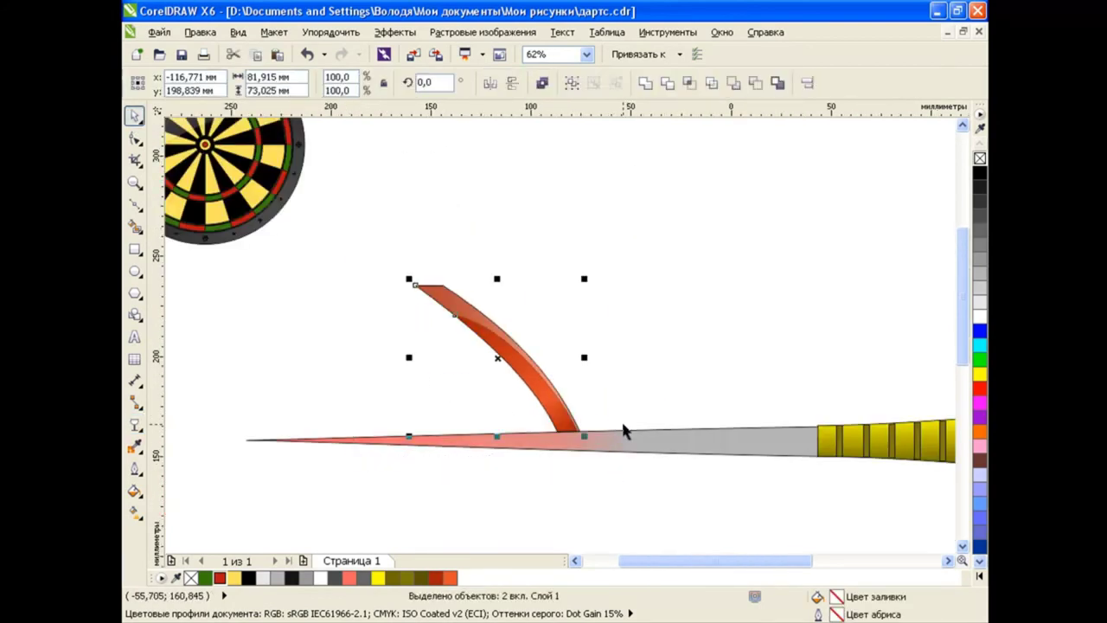
pyautogui.click(657, 320)
pyautogui.scroll(-3, 962, 316)
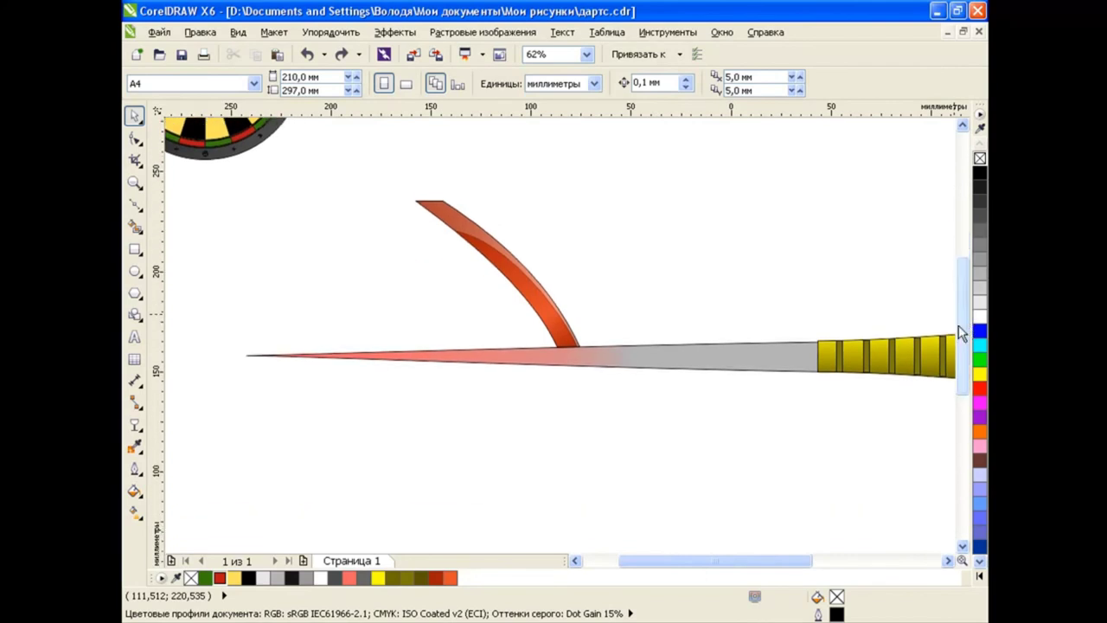
pyautogui.scroll(-1, 371, 275)
pyautogui.hotkey('ctrl', 'z')
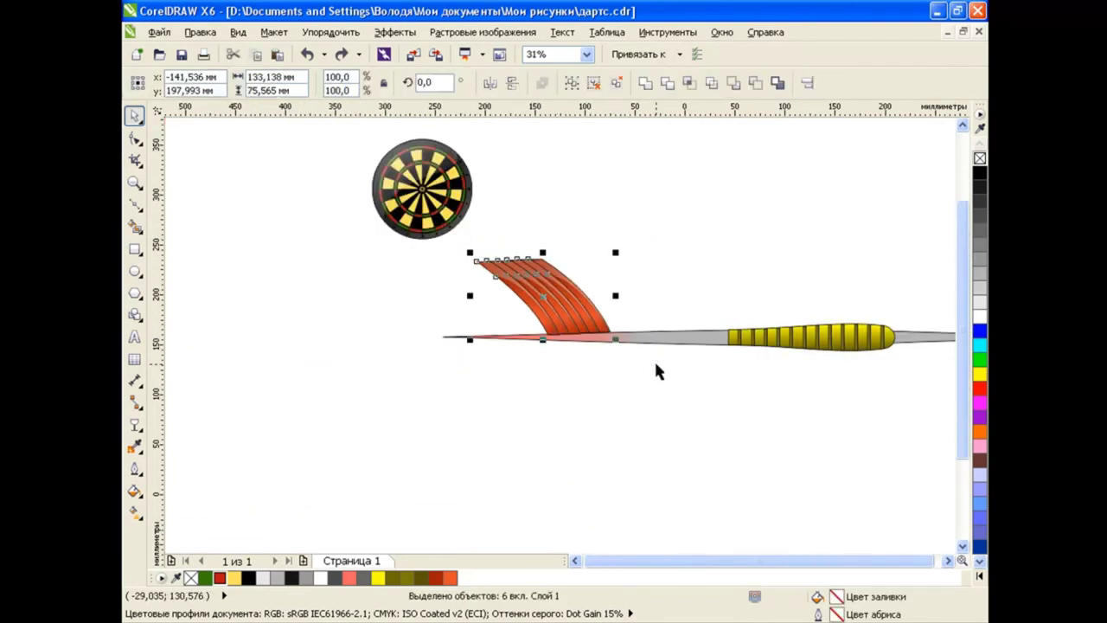
pyautogui.moveTo(467, 295); pyautogui.dragTo(409, 294)
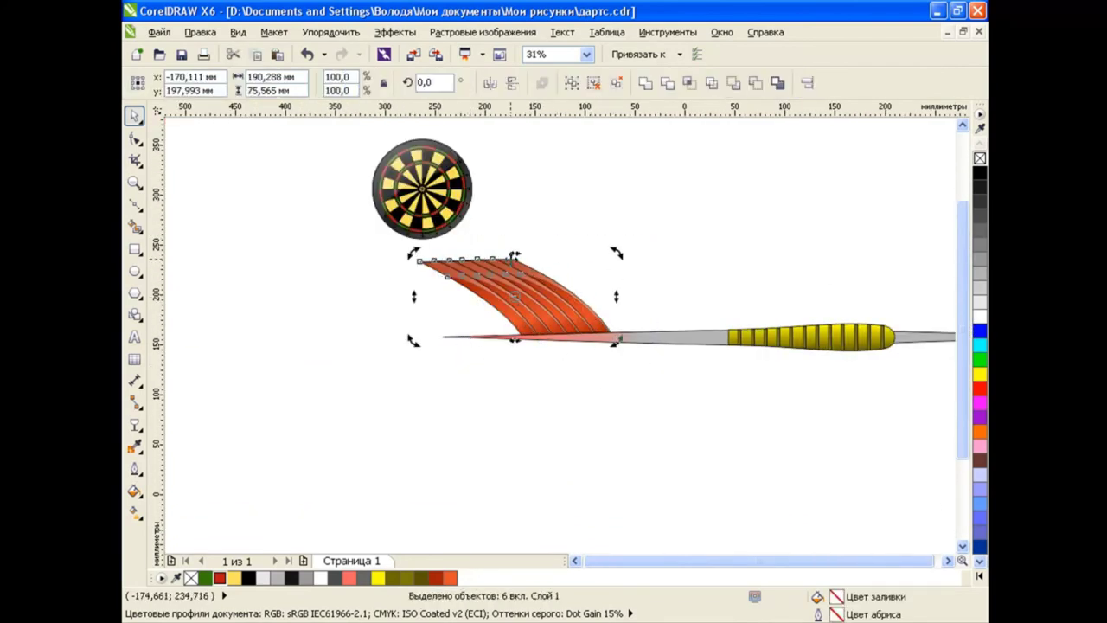
pyautogui.moveTo(514, 258); pyautogui.dragTo(541, 252)
pyautogui.click(603, 386)
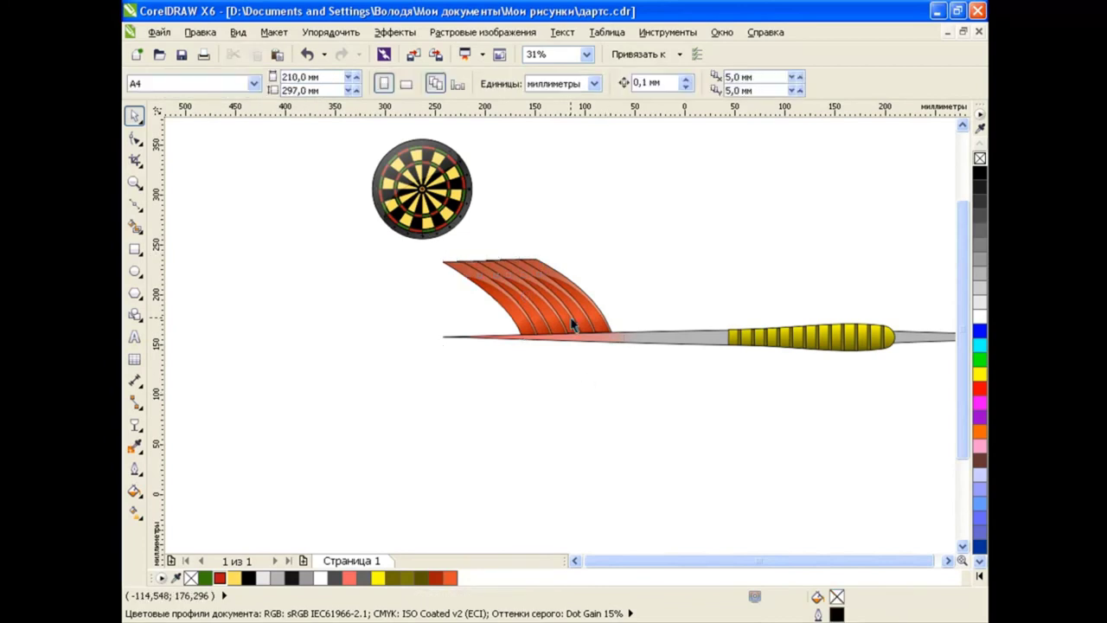
# Adjust the slant of the fanned flights' top edge
pyautogui.moveTo(611, 240); pyautogui.dragTo(425, 389)
pyautogui.moveTo(662, 216); pyautogui.dragTo(425, 391)
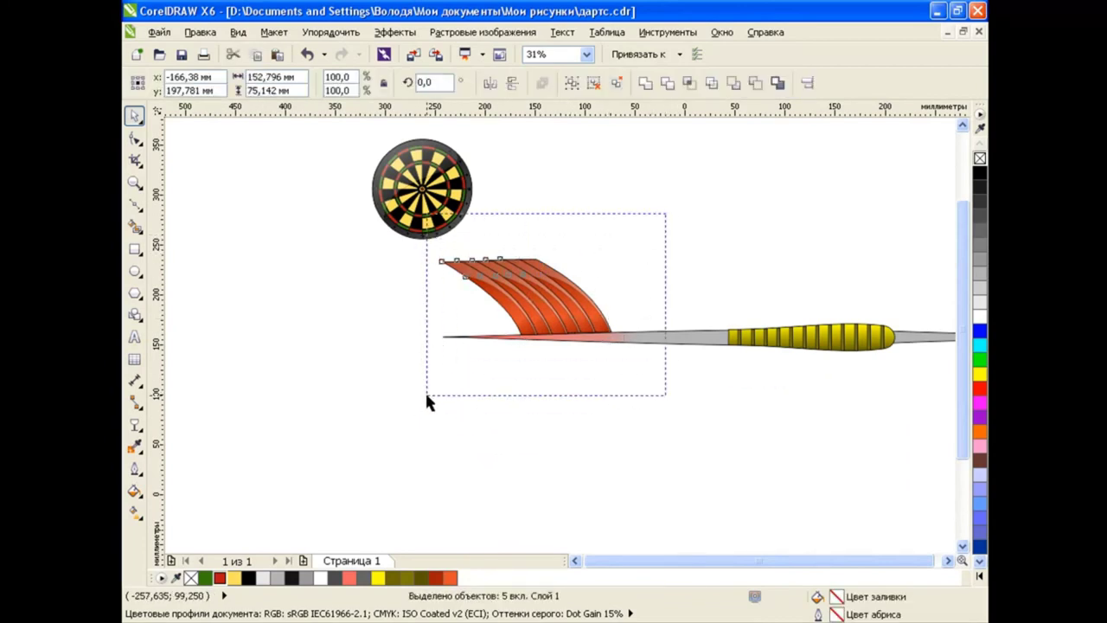
pyautogui.click(529, 295)
pyautogui.moveTo(525, 252); pyautogui.dragTo(543, 252)
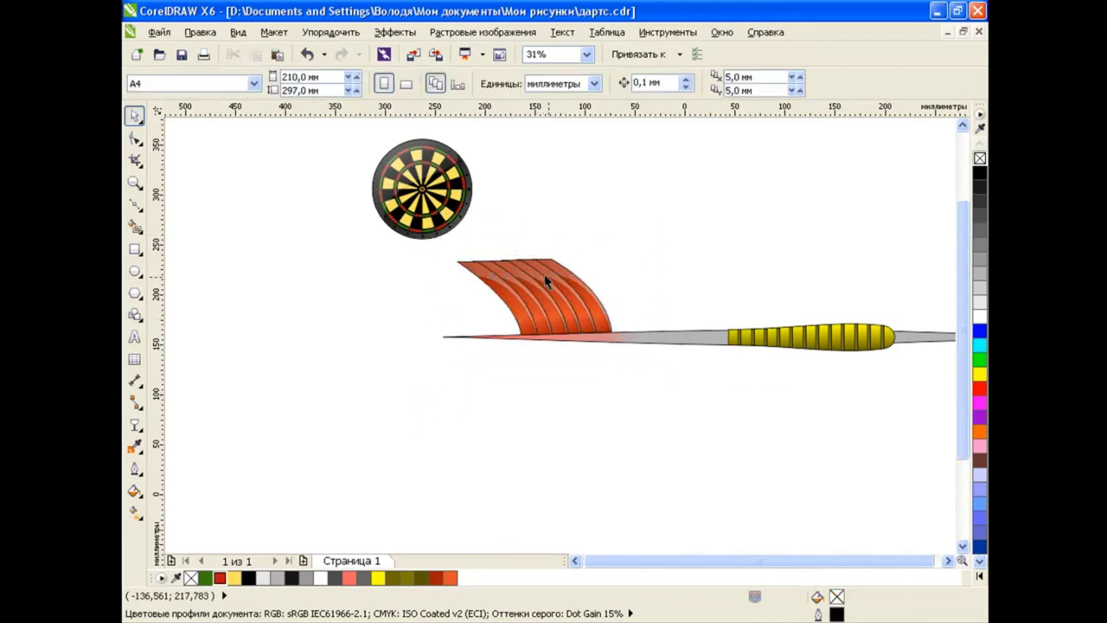
pyautogui.moveTo(623, 238); pyautogui.dragTo(427, 407)
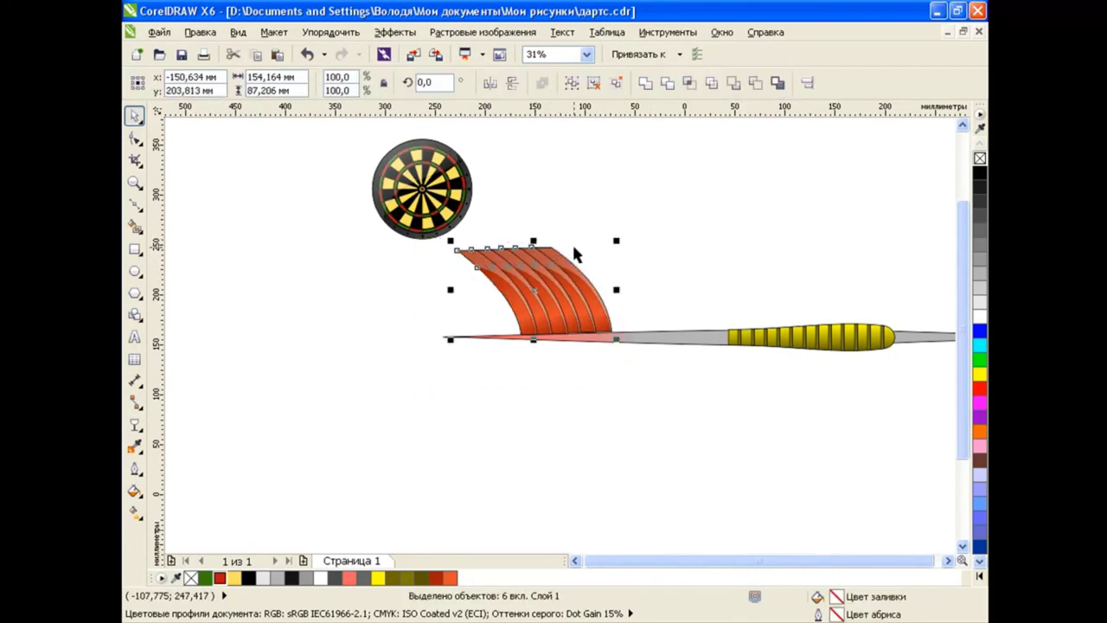
pyautogui.moveTo(535, 241); pyautogui.dragTo(526, 241)
pyautogui.click(568, 378)
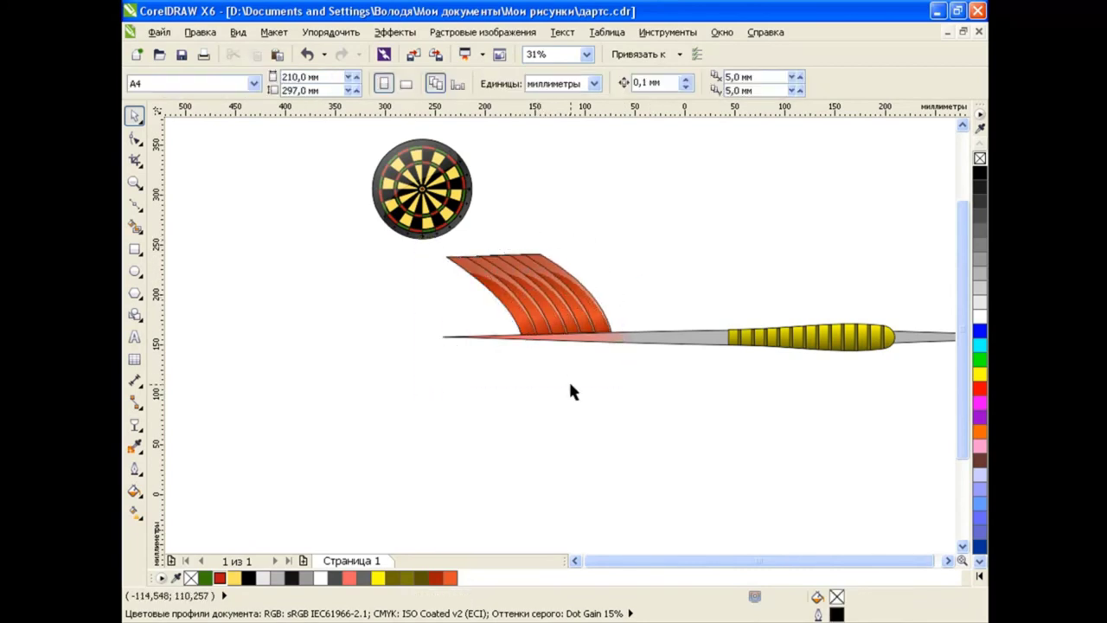
# Move the shaft's tip node slightly to the right
pyautogui.moveTo(660, 218); pyautogui.dragTo(415, 390)
pyautogui.click(499, 339)
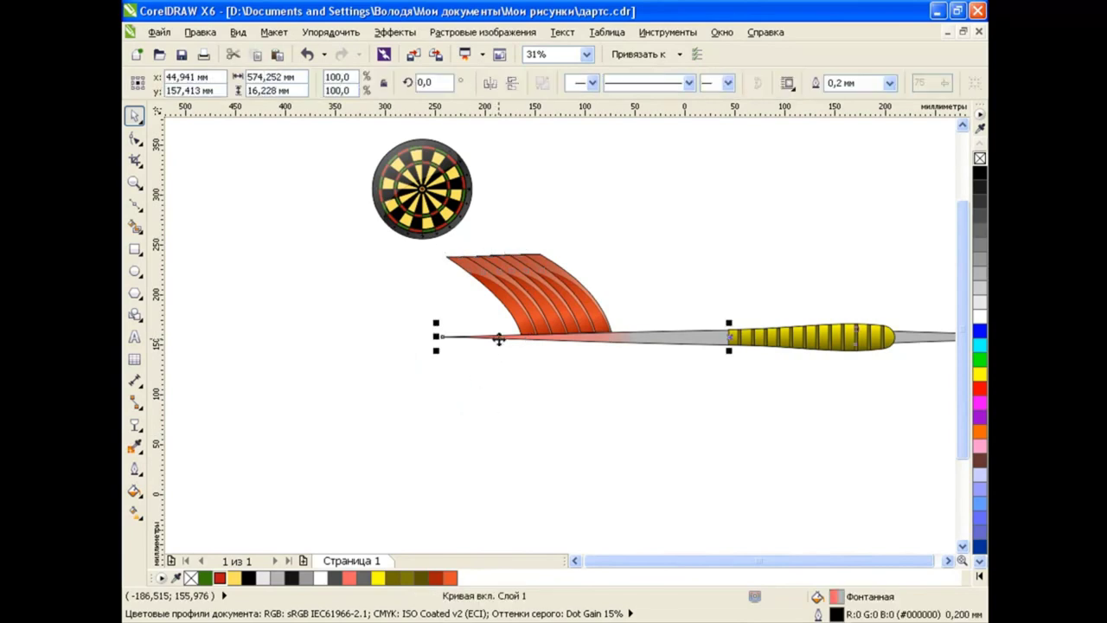
pyautogui.click(135, 141)
pyautogui.moveTo(442, 336); pyautogui.dragTo(457, 339)
pyautogui.press('space')
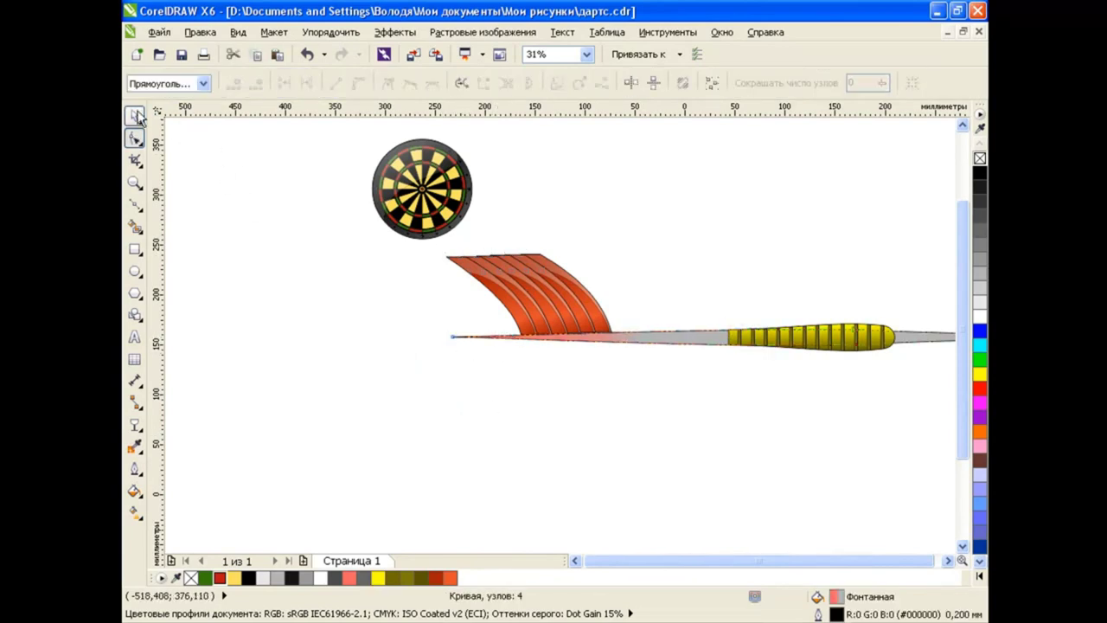
# Mirror the six flight pieces vertically and place a flipped copy below the shaft
pyautogui.click(655, 240)
pyautogui.moveTo(617, 242); pyautogui.dragTo(444, 390)
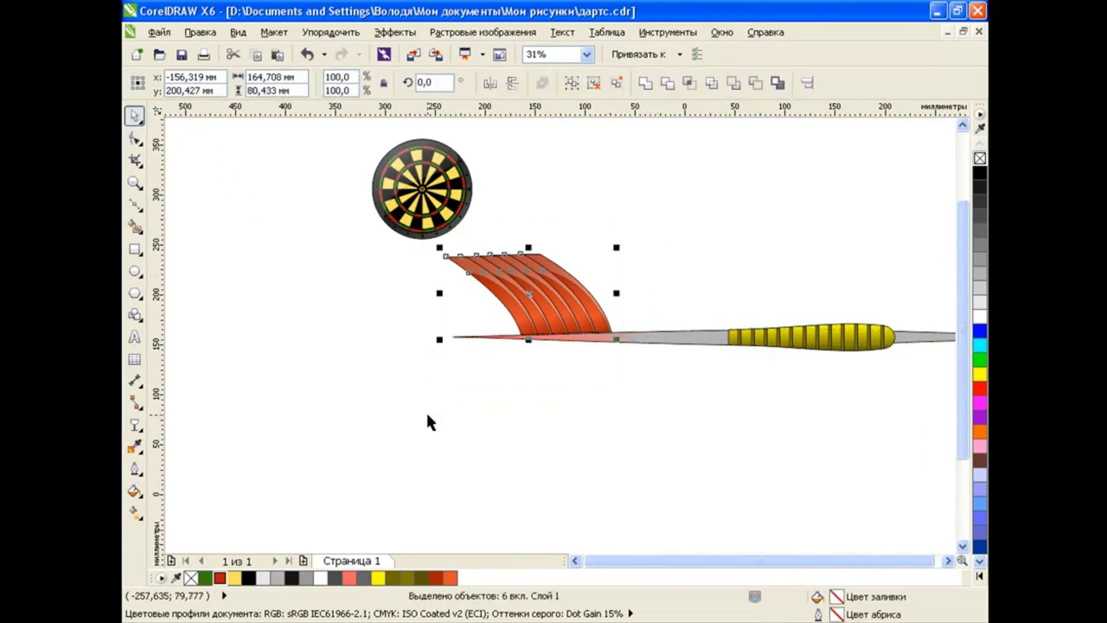
pyautogui.click(512, 83)
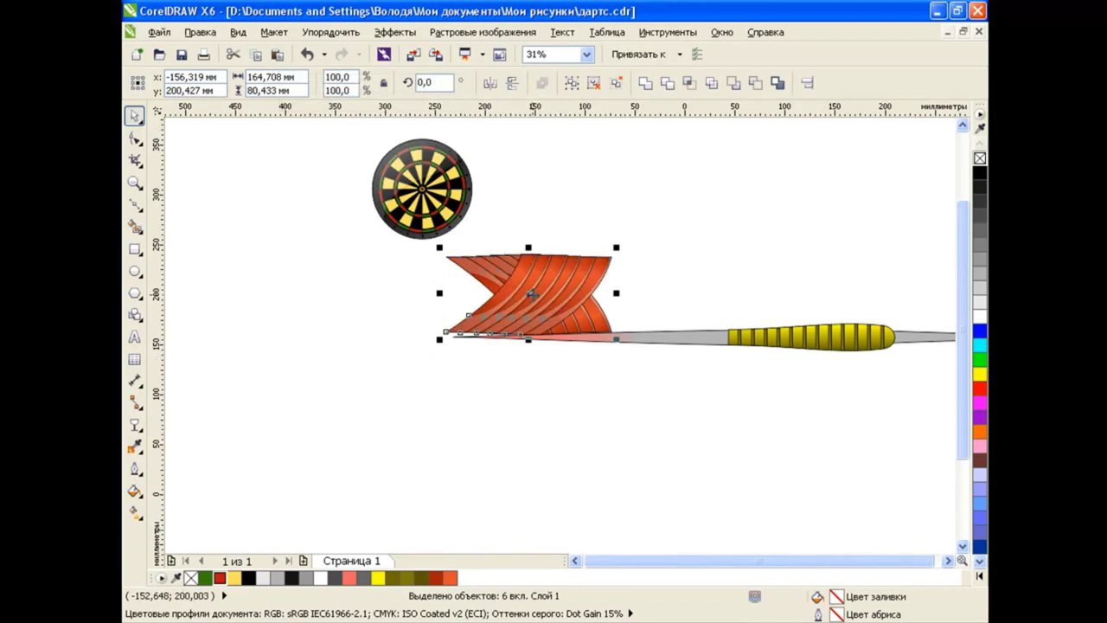
pyautogui.moveTo(528, 334); pyautogui.dragTo(529, 420)
pyautogui.click(667, 422)
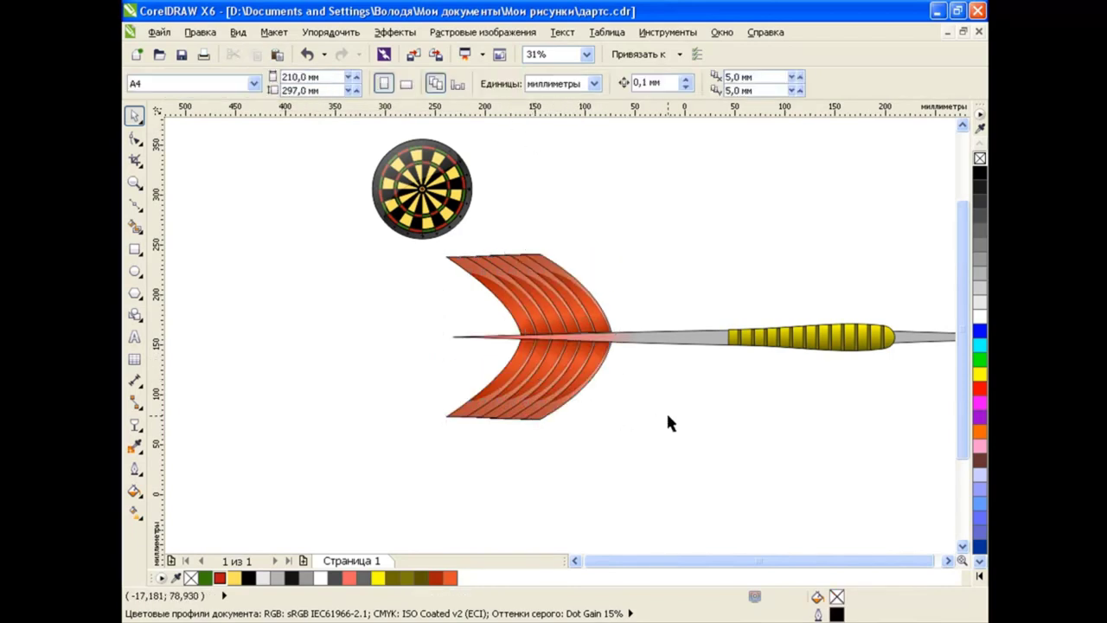
# Select the dart shaft, enter its gradient fill editing, then back out and deselect
pyautogui.click(496, 338)
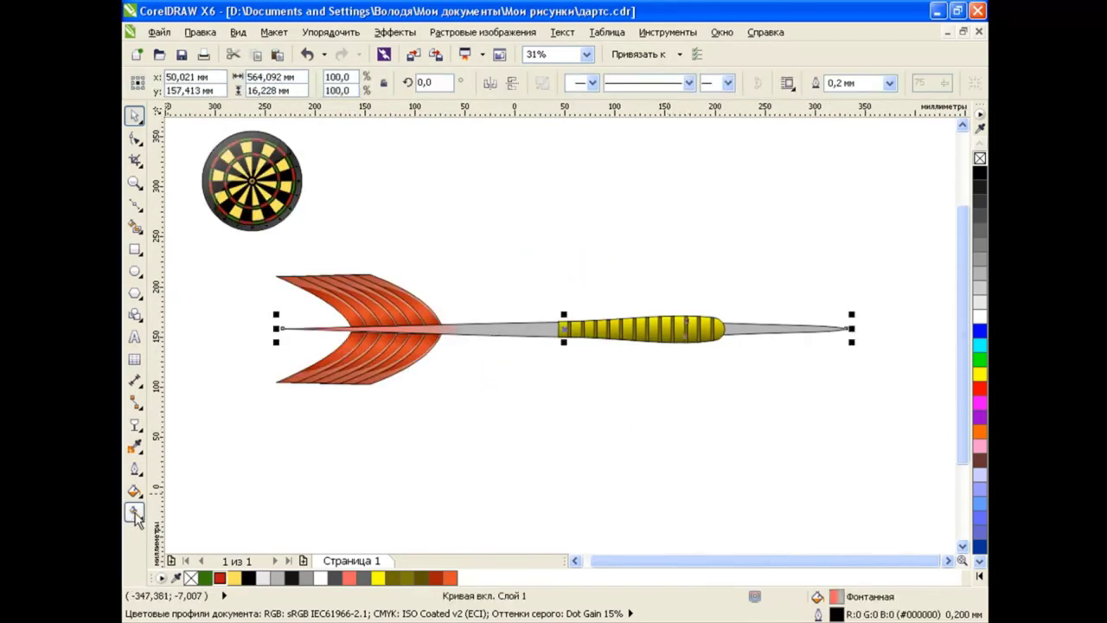
pyautogui.click(135, 513)
pyautogui.press('space')
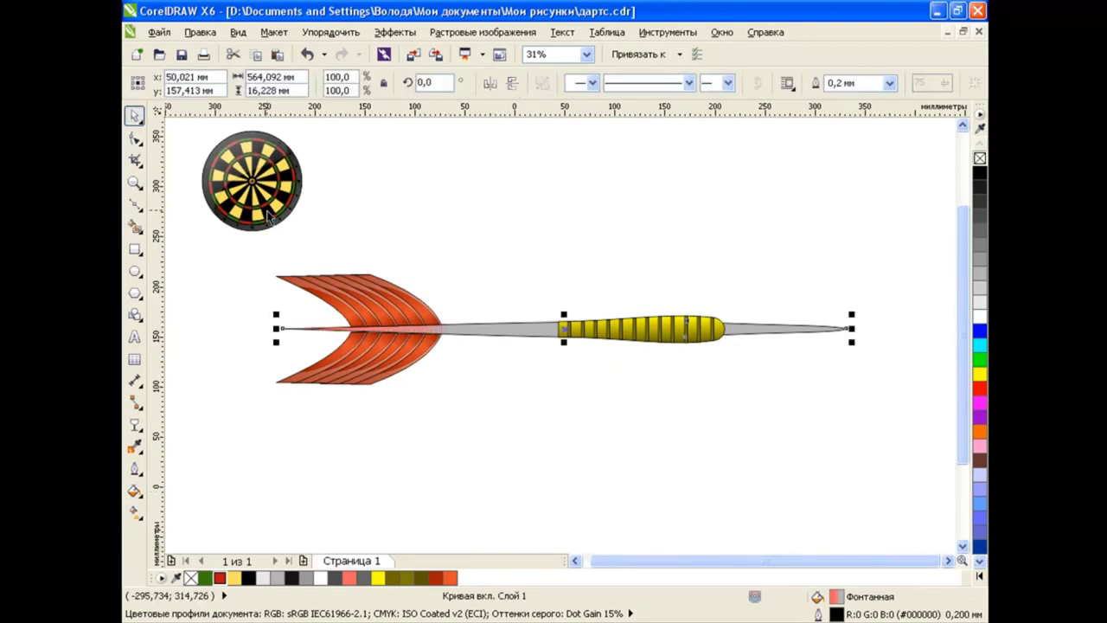
pyautogui.click(538, 431)
pyautogui.click(575, 560)
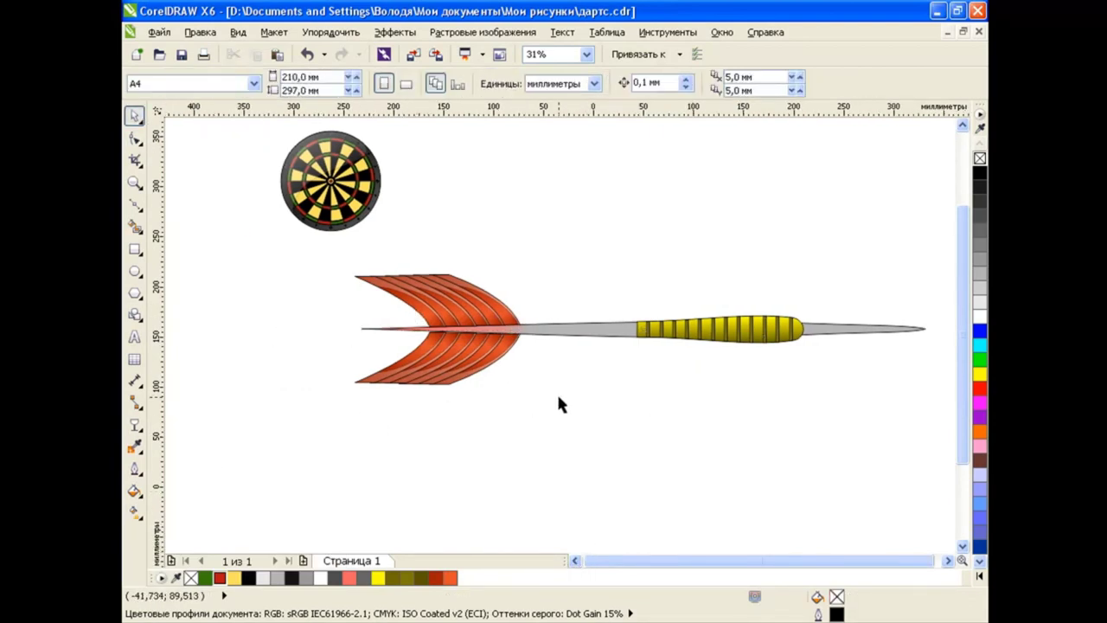
# Make the shaft gradient start dark red and shift its handles toward the flights
pyautogui.click(523, 338)
pyautogui.press('g')
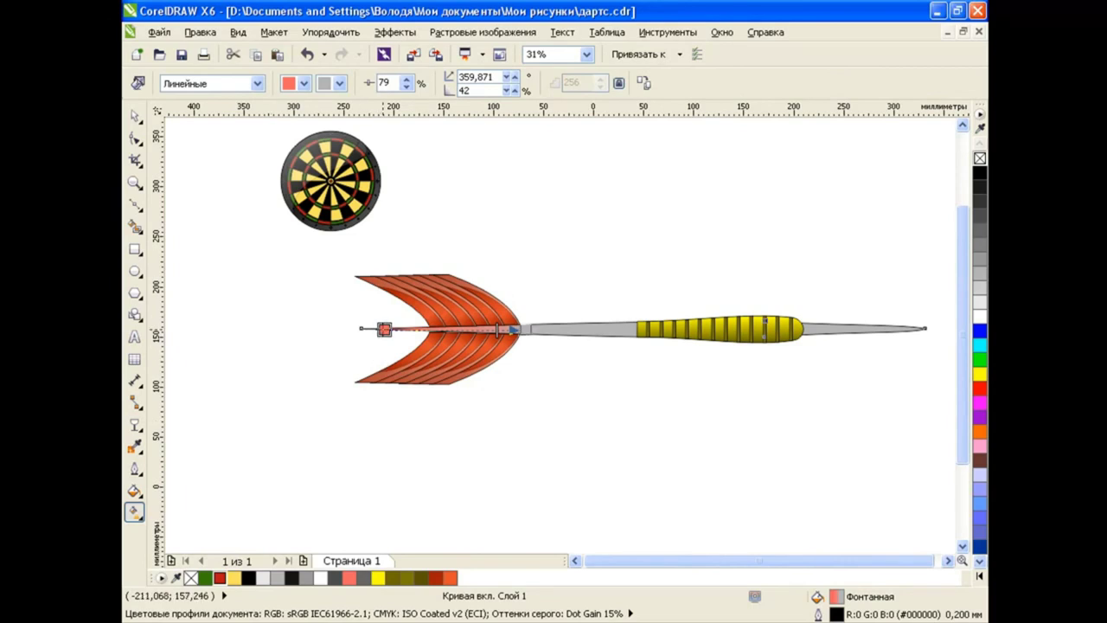
pyautogui.click(450, 578)
pyautogui.click(436, 578)
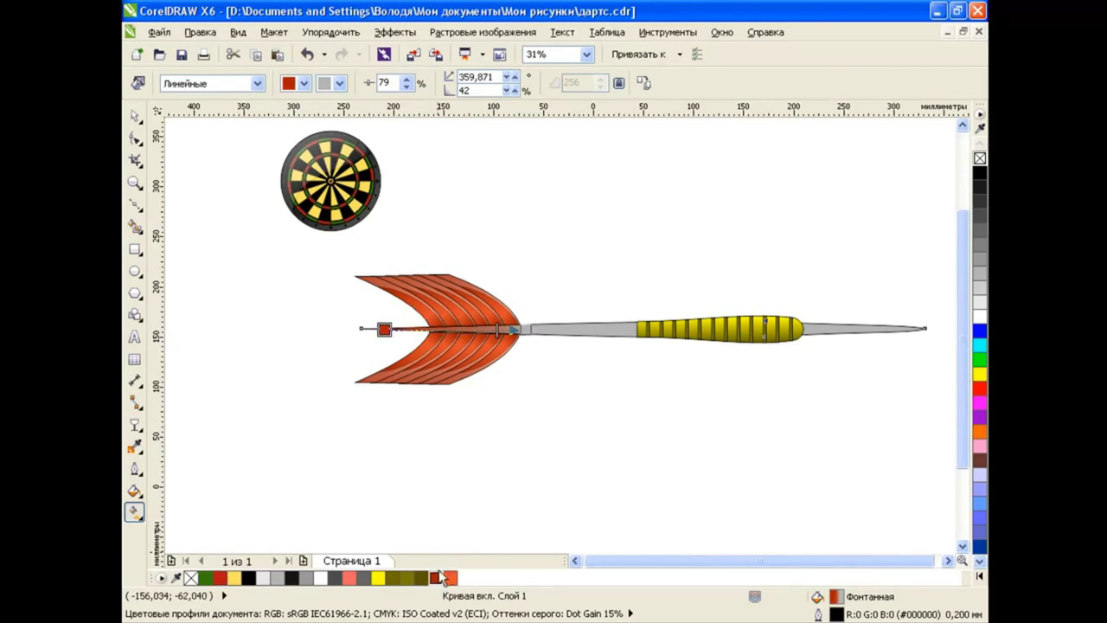
pyautogui.moveTo(513, 328)
pyautogui.mouseDown()
pyautogui.moveTo(575, 329)
pyautogui.moveTo(554, 328)
pyautogui.mouseUp()
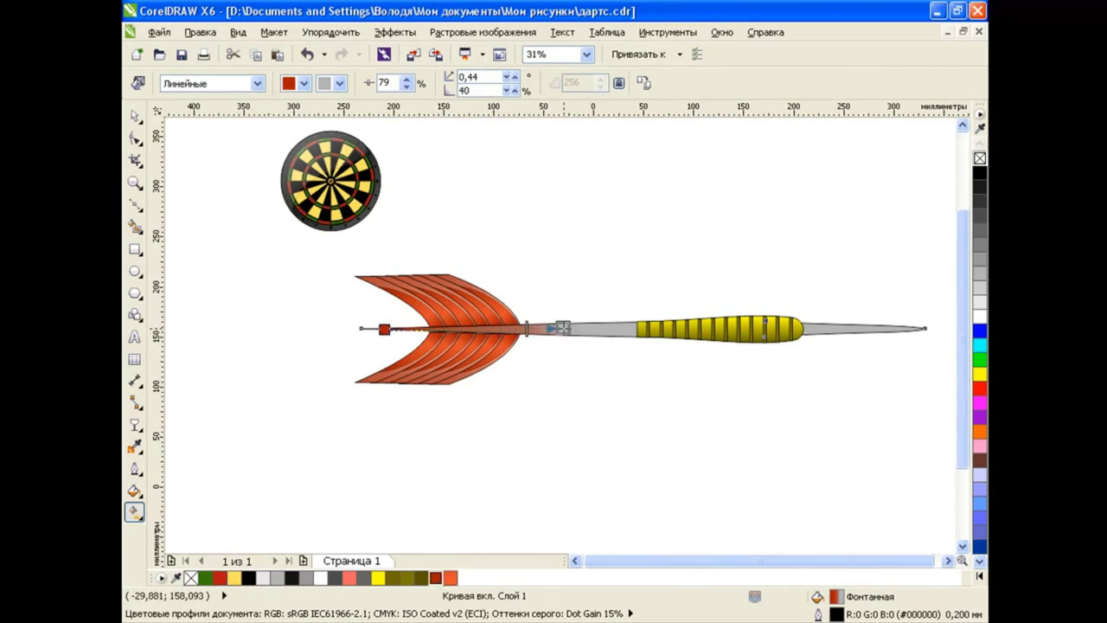
pyautogui.moveTo(384, 328)
pyautogui.mouseDown()
pyautogui.moveTo(512, 329)
pyautogui.moveTo(478, 328)
pyautogui.mouseUp()
pyautogui.moveTo(552, 328); pyautogui.dragTo(516, 329)
pyautogui.press('space')
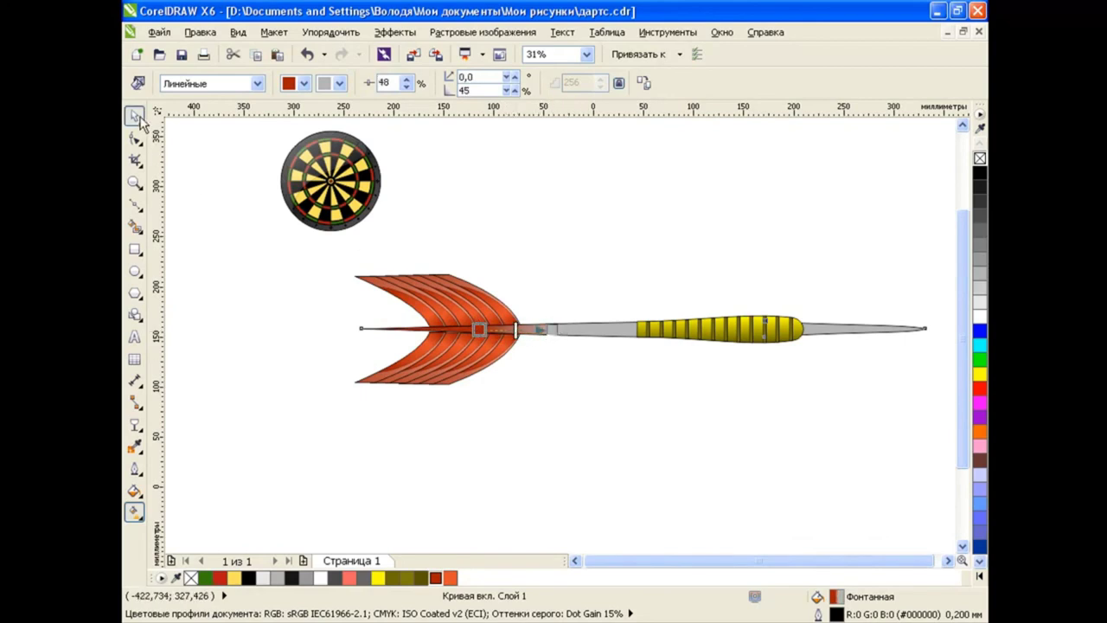
pyautogui.click(585, 430)
pyautogui.click(605, 329)
# Duplicate the shaft, fill the copy white, and reshape it over the grip
pyautogui.click(256, 54)
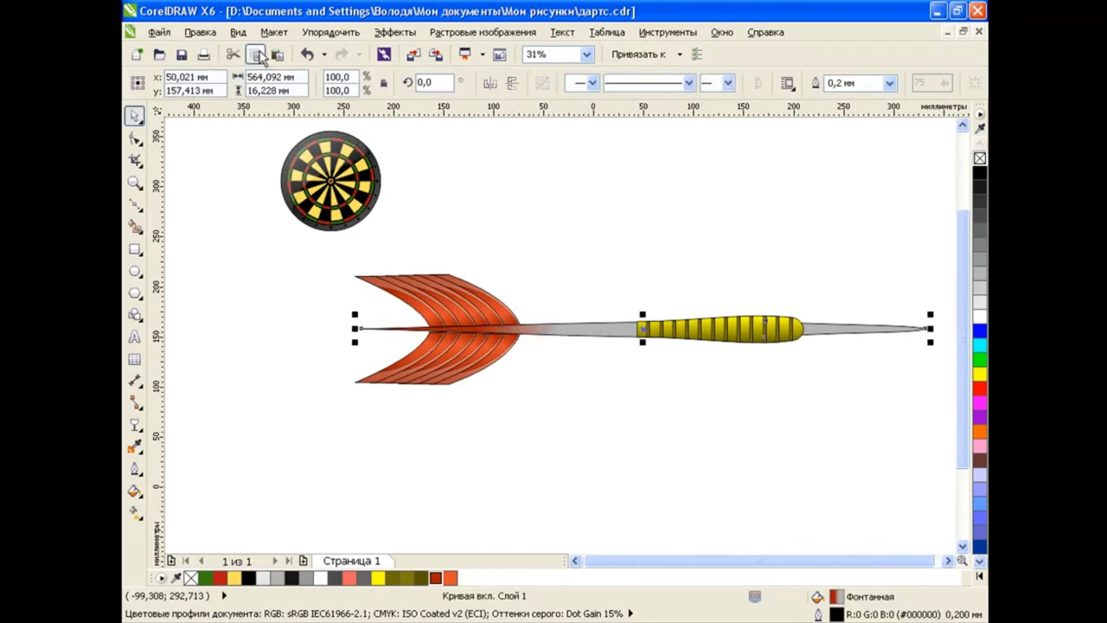
pyautogui.click(277, 54)
pyautogui.click(950, 561)
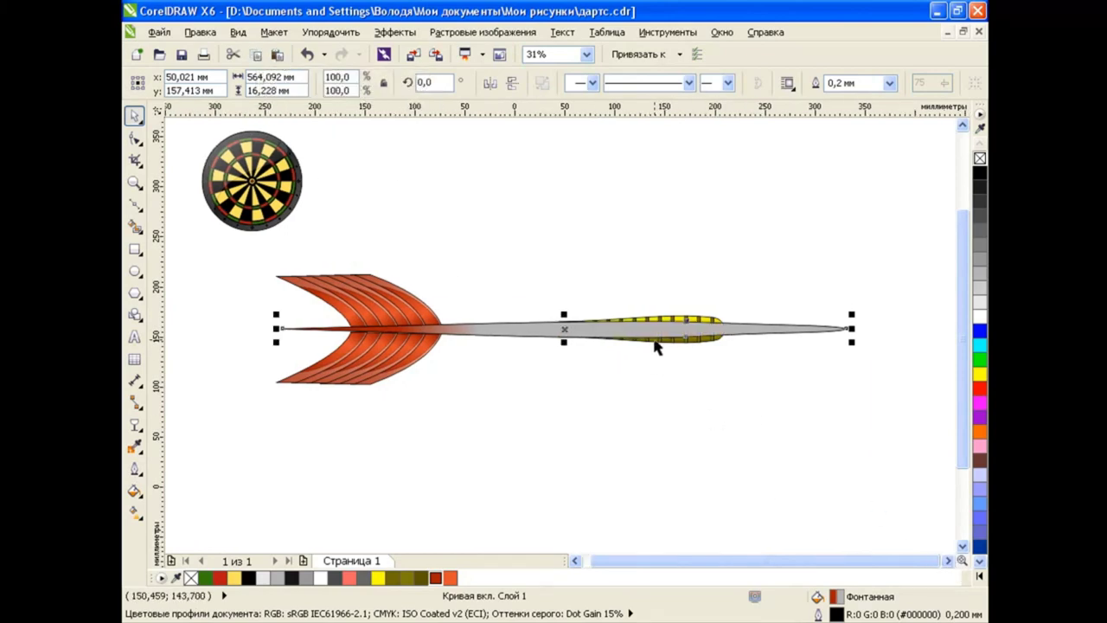
pyautogui.click(980, 315)
pyautogui.press('F10')
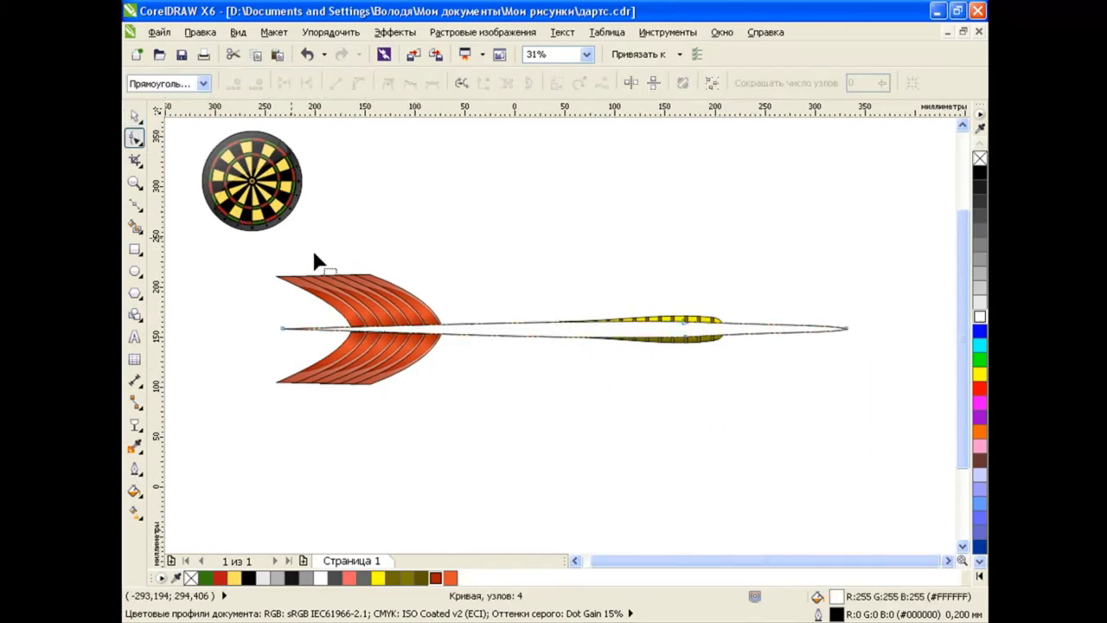
pyautogui.scroll(2, 567, 333)
pyautogui.moveTo(562, 334); pyautogui.dragTo(581, 344)
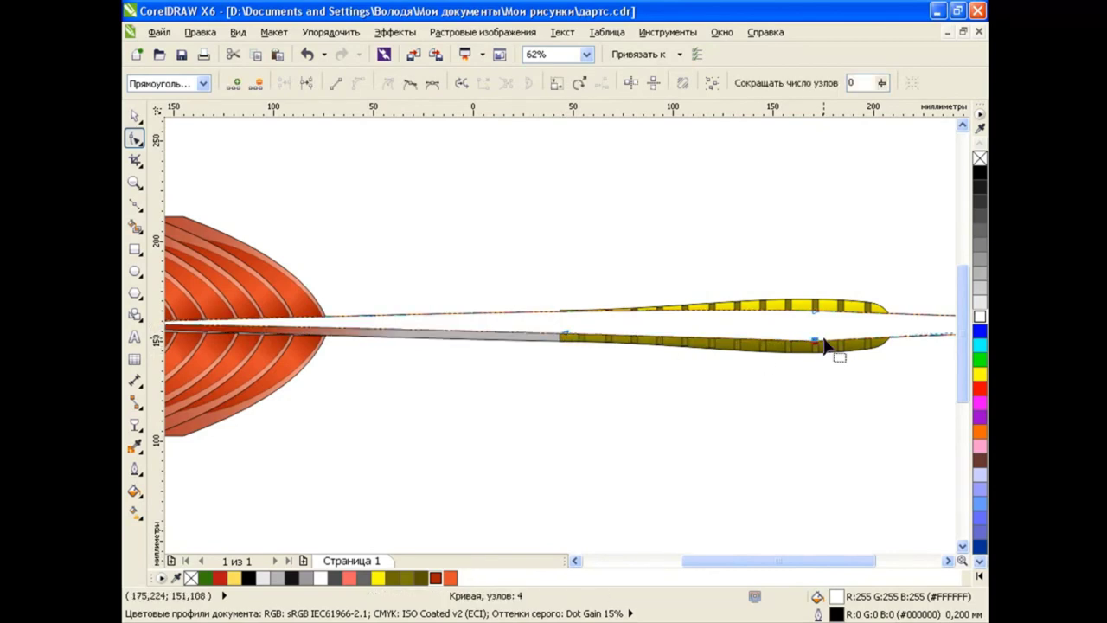
pyautogui.press('Delete')
pyautogui.moveTo(817, 355); pyautogui.dragTo(816, 334)
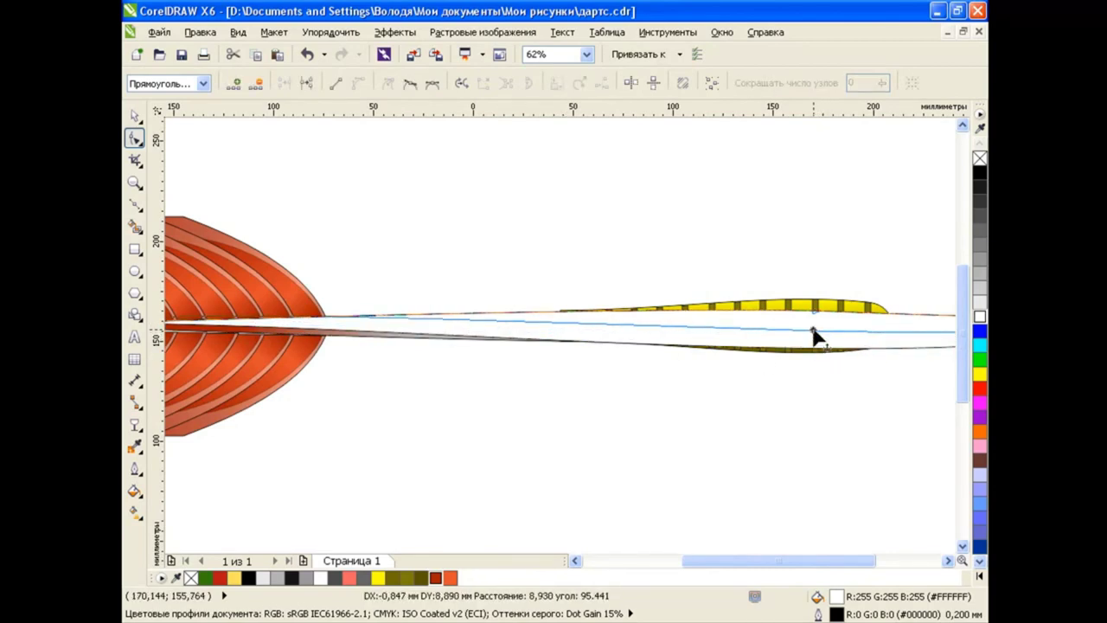
pyautogui.scroll(-2, 690, 366)
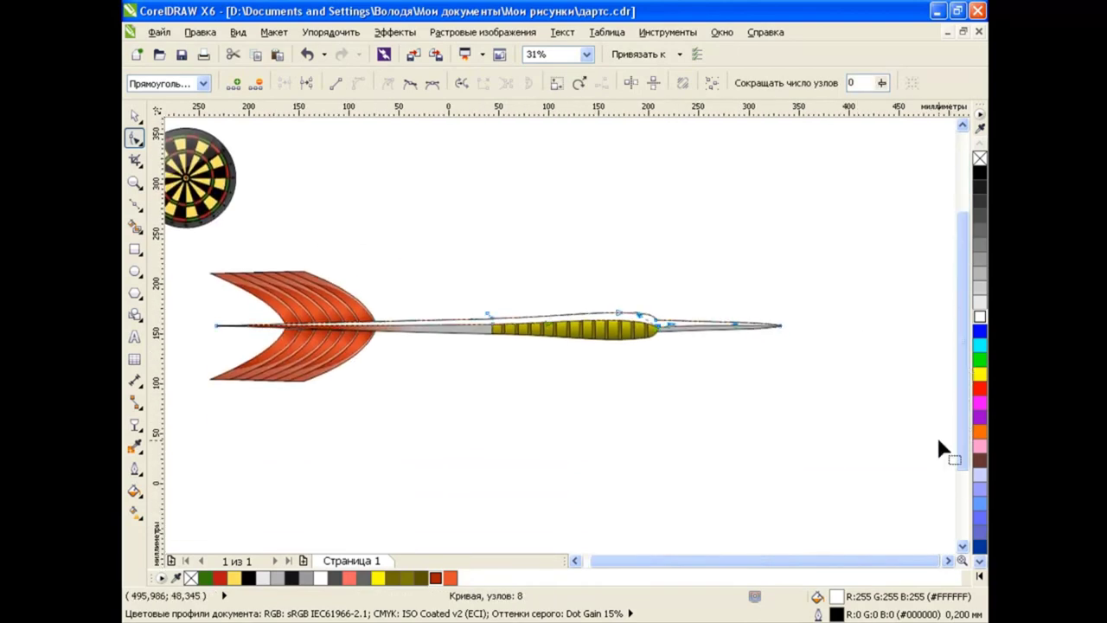
# Give the white highlight shape Uniform transparency at 70
pyautogui.press('space')
pyautogui.click(699, 322)
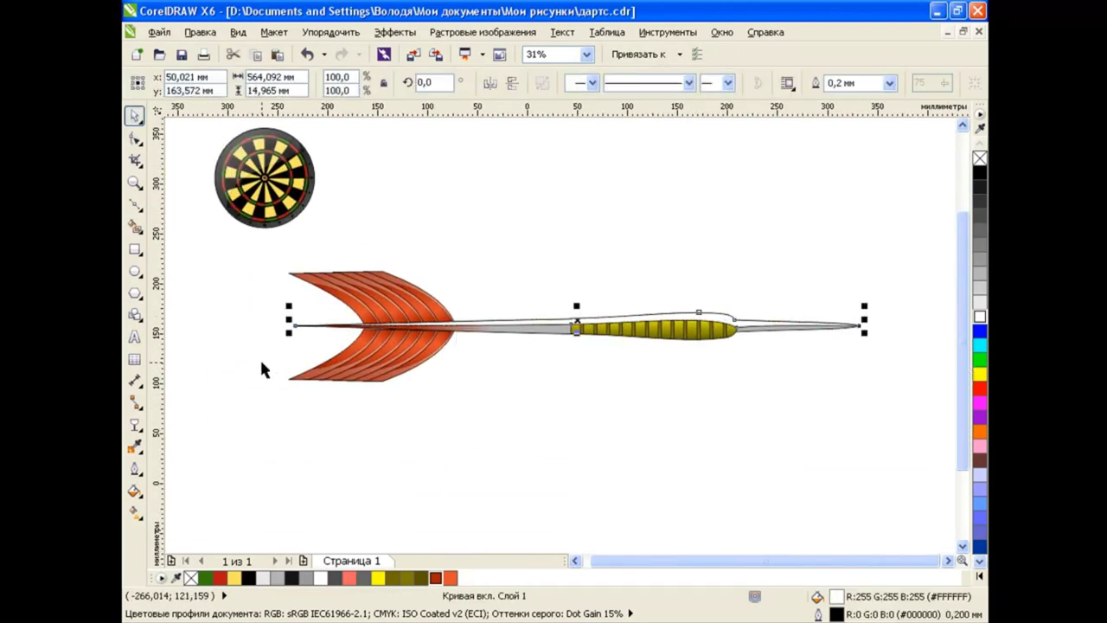
pyautogui.click(141, 430)
pyautogui.click(204, 536)
pyautogui.click(237, 83)
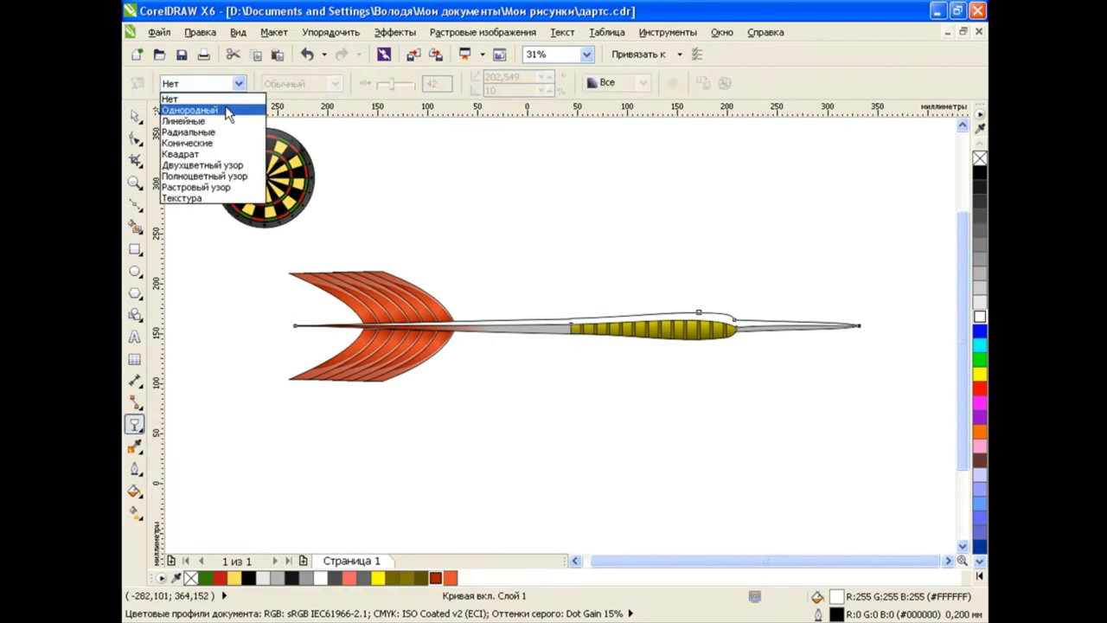
pyautogui.click(228, 111)
pyautogui.doubleClick(431, 83)
pyautogui.write('70')
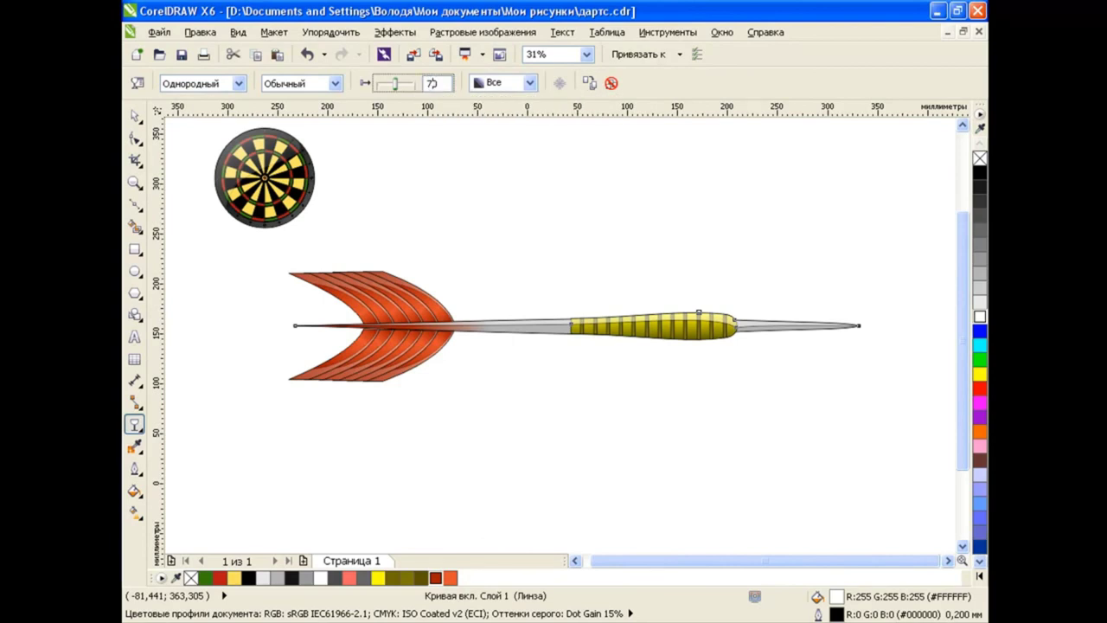
pyautogui.press('Return')
# Adjust the highlight's transparency to 55, then check the whole dart and deselect
pyautogui.press('space')
pyautogui.scroll(2, 651, 377)
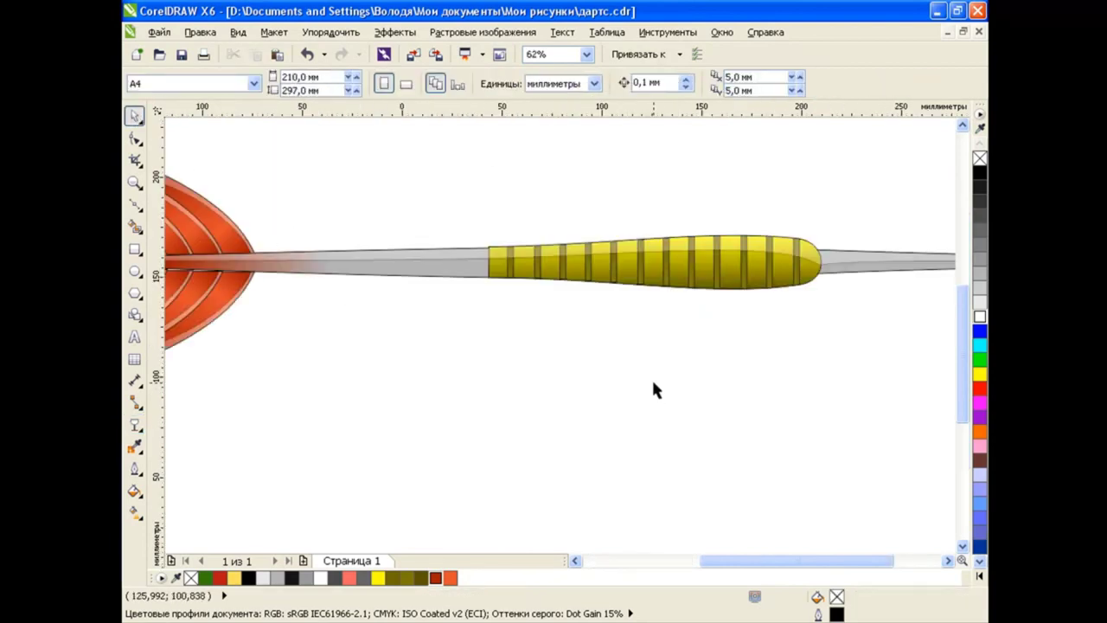
pyautogui.scroll(-2, 558, 339)
pyautogui.click(648, 300)
pyautogui.click(134, 424)
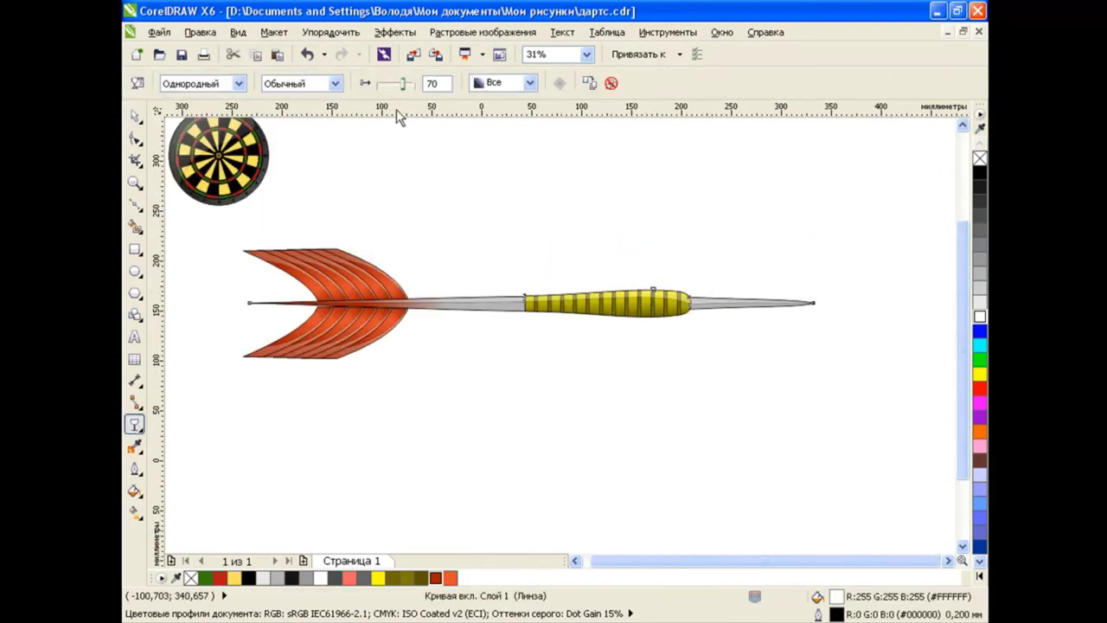
pyautogui.write('100')
pyautogui.press('Return')
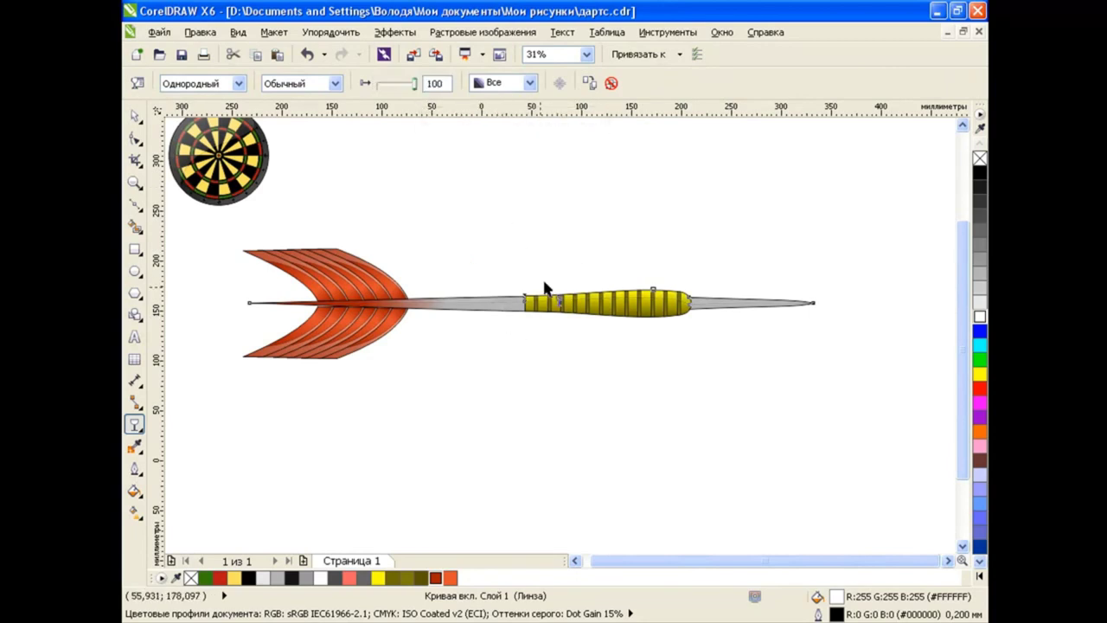
pyautogui.click(435, 83)
pyautogui.write('55')
pyautogui.press('Return')
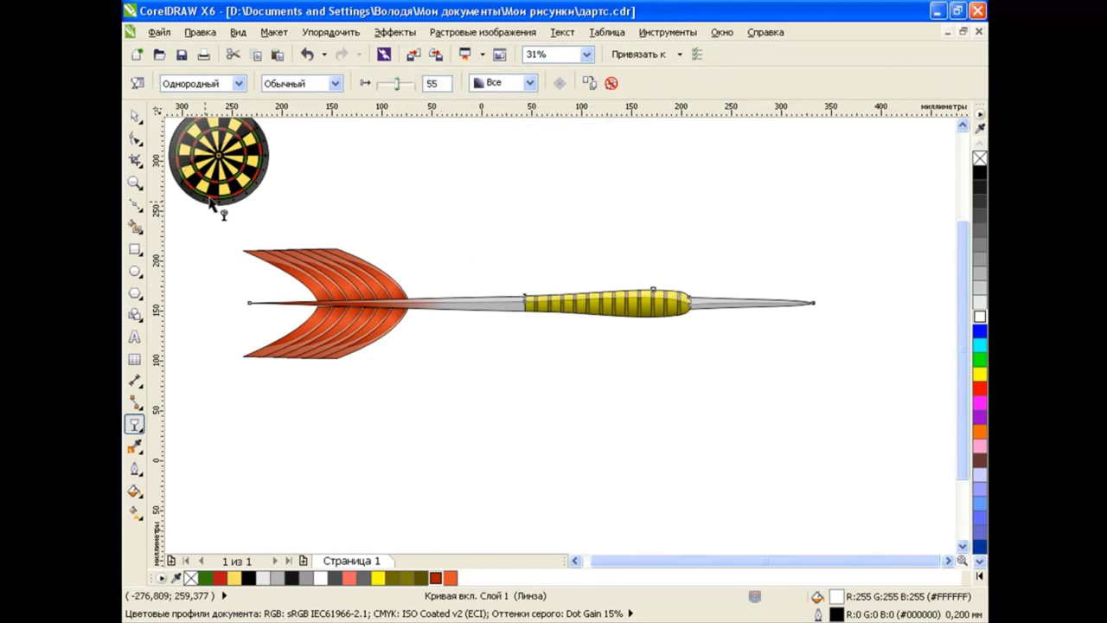
pyautogui.click(134, 115)
pyautogui.moveTo(226, 222); pyautogui.dragTo(854, 393)
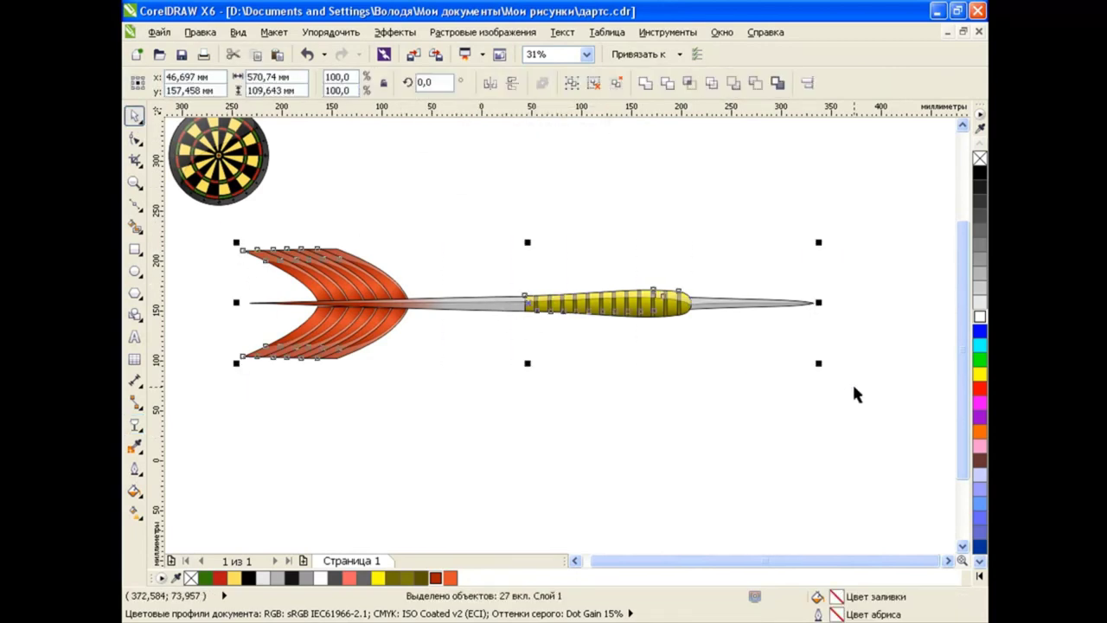
pyautogui.click(623, 439)
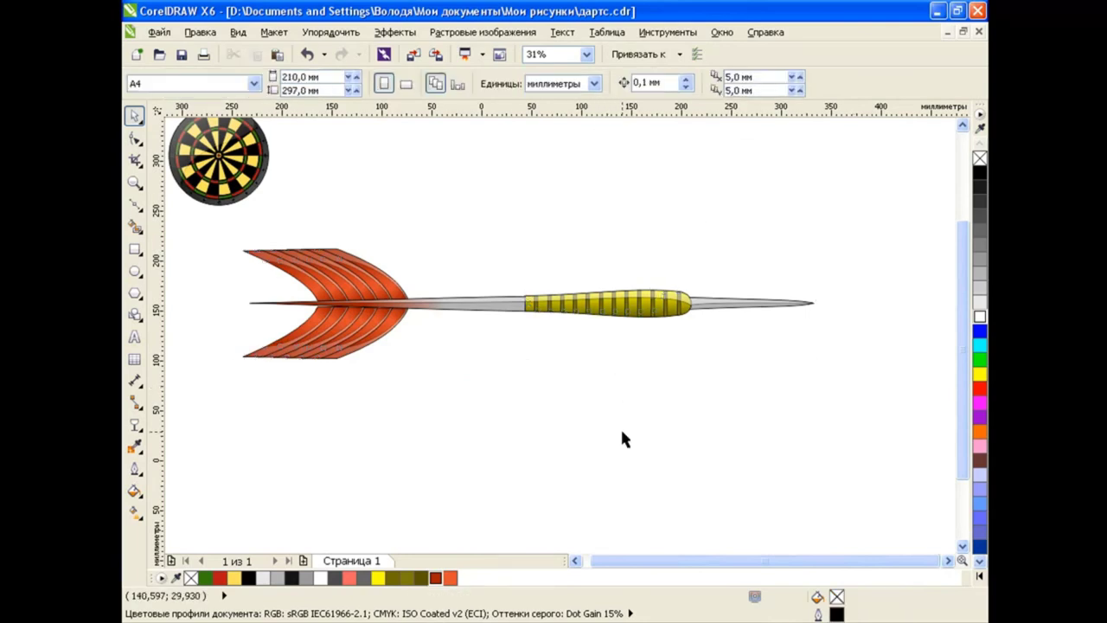
# Inspect the dart group, the dartboard group and the green-flighted dart, then deselect
pyautogui.click(617, 315)
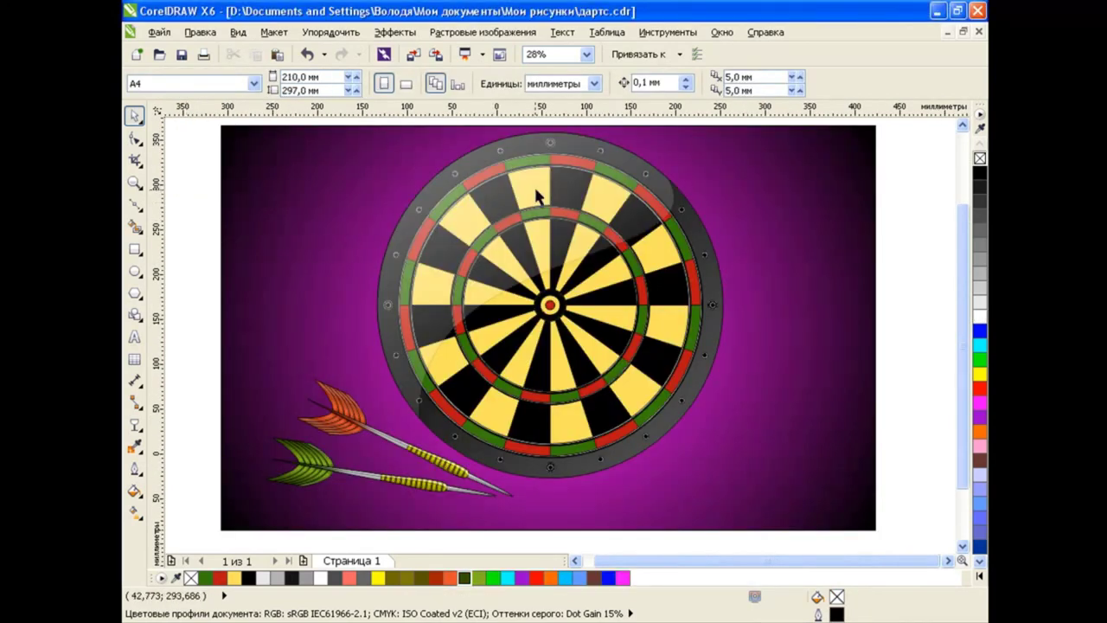
pyautogui.click(539, 185)
pyautogui.press('Escape')
pyautogui.click(372, 429)
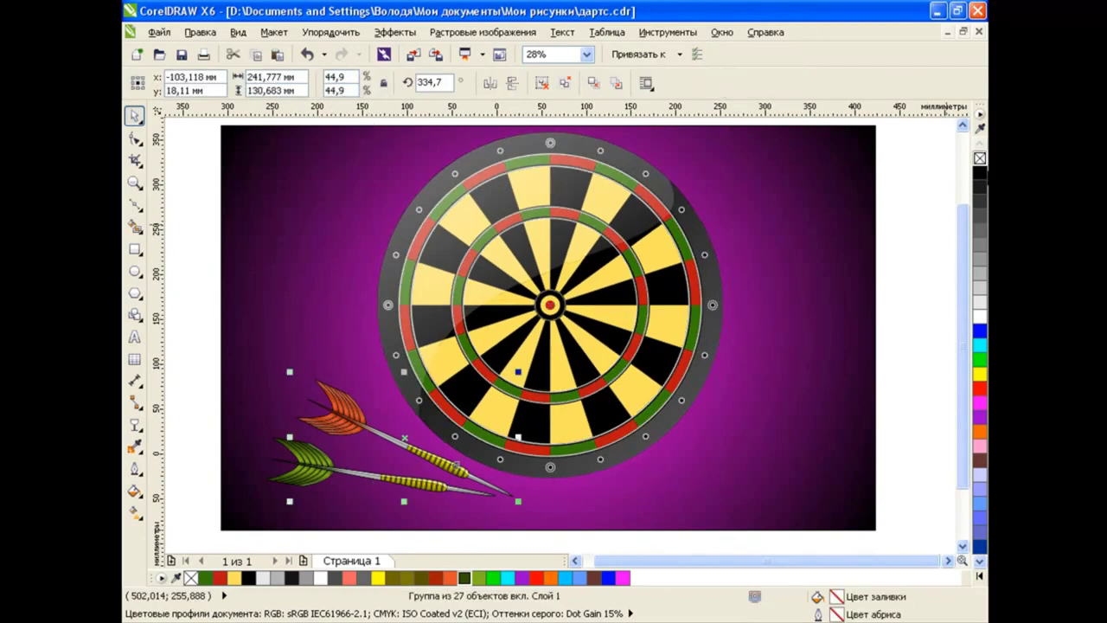
pyautogui.click(886, 319)
pyautogui.press('Tab')
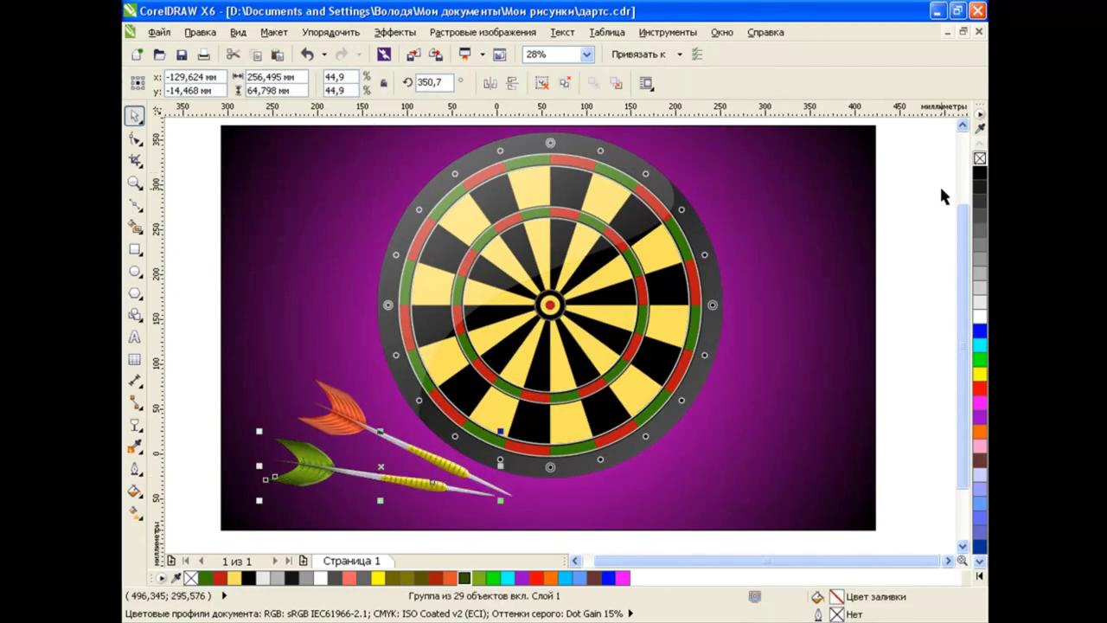
pyautogui.click(904, 325)
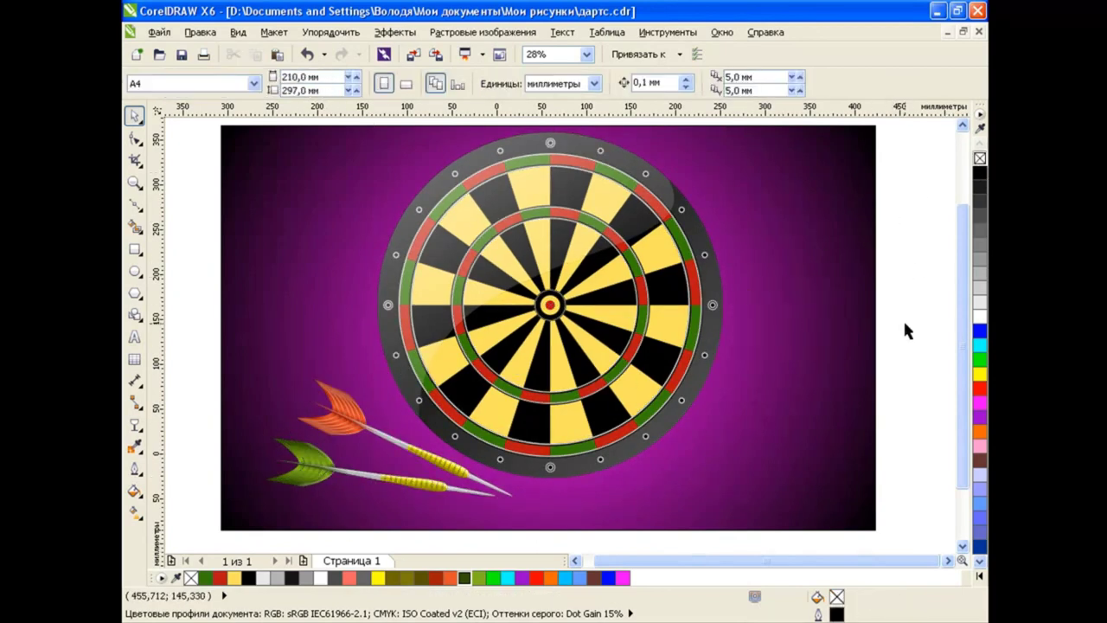